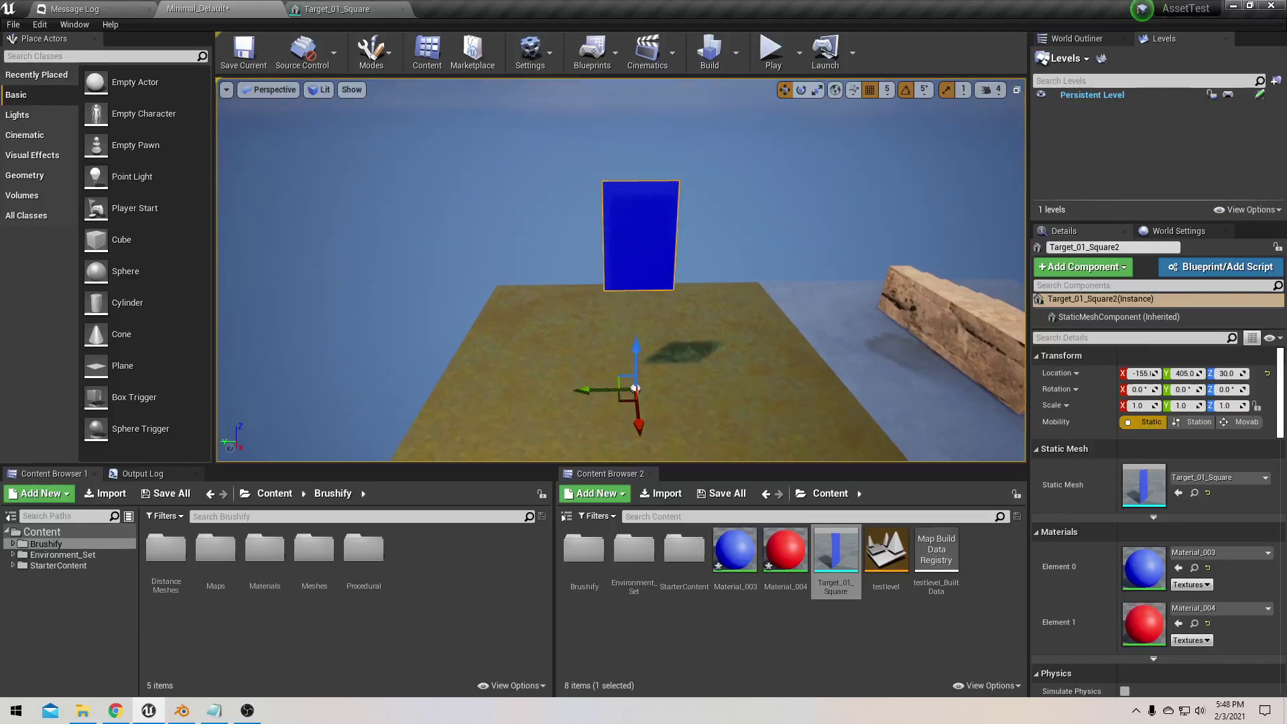
# Step: Place another Target_01_Square beside the existing target, delete it, and reselect the original target
pyautogui.moveTo(633, 288); pyautogui.dragTo(633, 301, button='right')
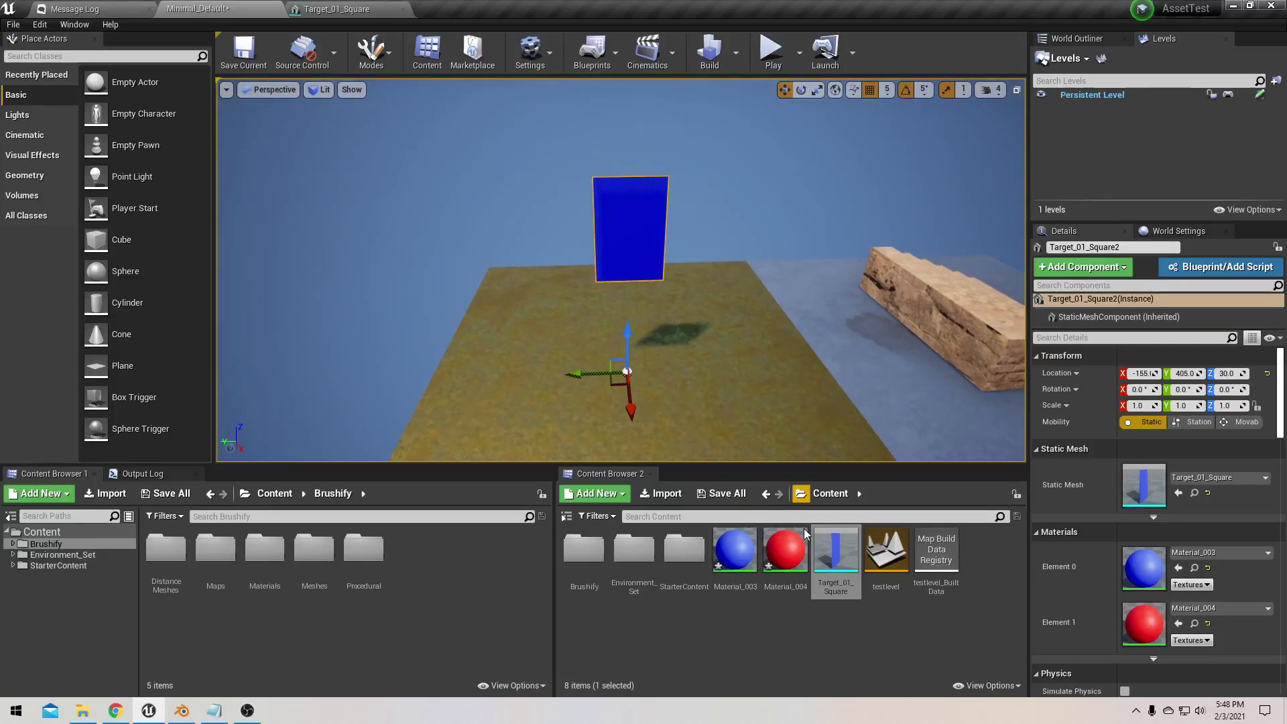
pyautogui.moveTo(805, 533); pyautogui.dragTo(736, 353)
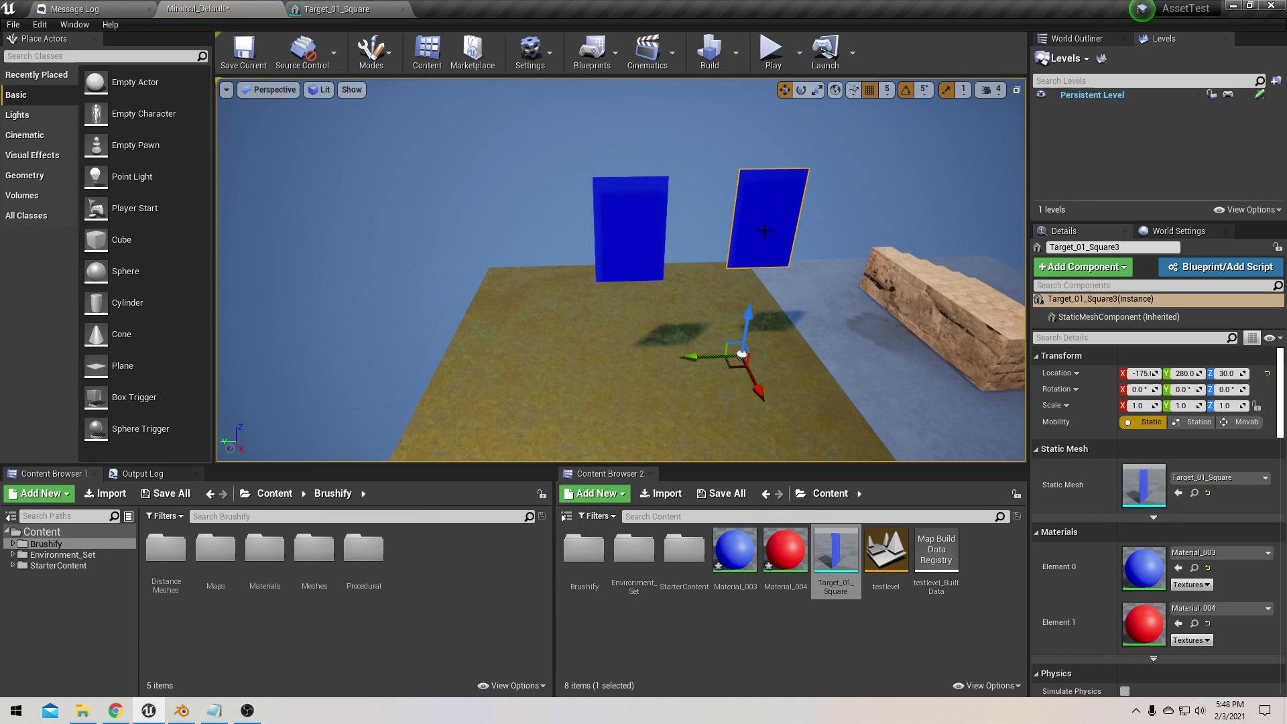
pyautogui.press('Delete')
pyautogui.click(649, 235)
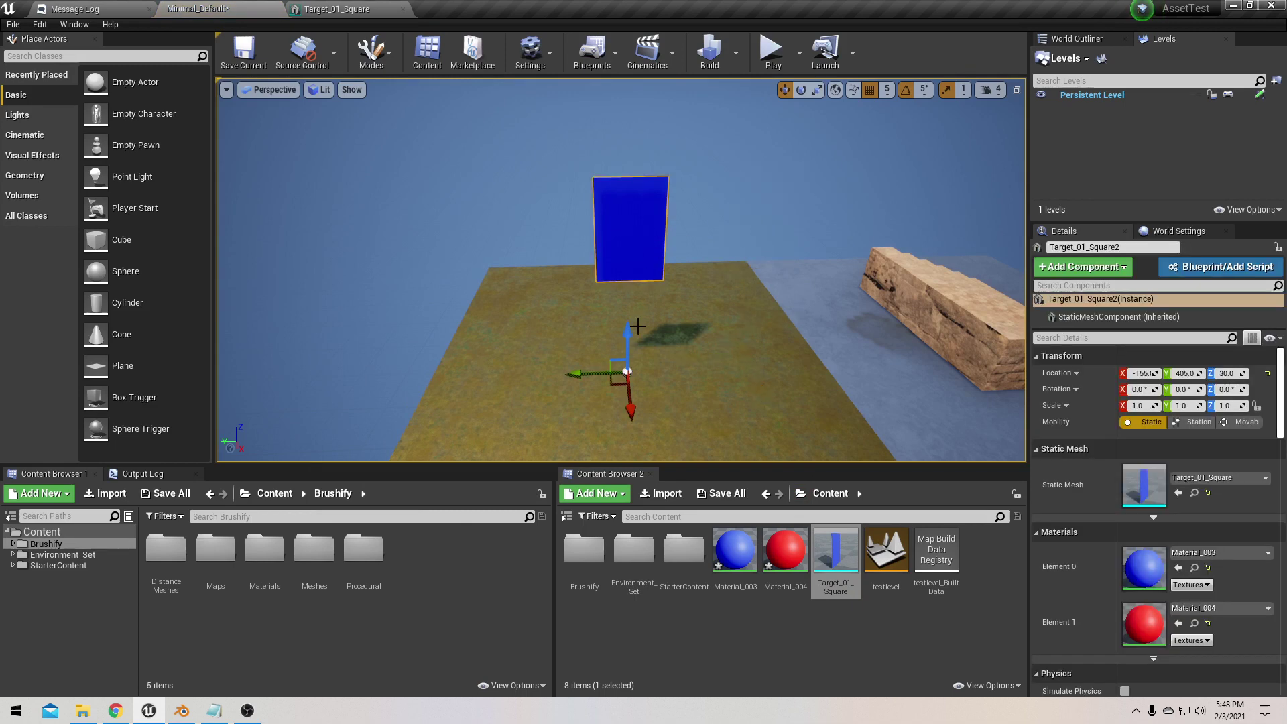
# Step: Move the selected target's pivot straight up to the lower edge of the blue panel
pyautogui.moveTo(629, 331); pyautogui.dragTo(592, 317, button='right')
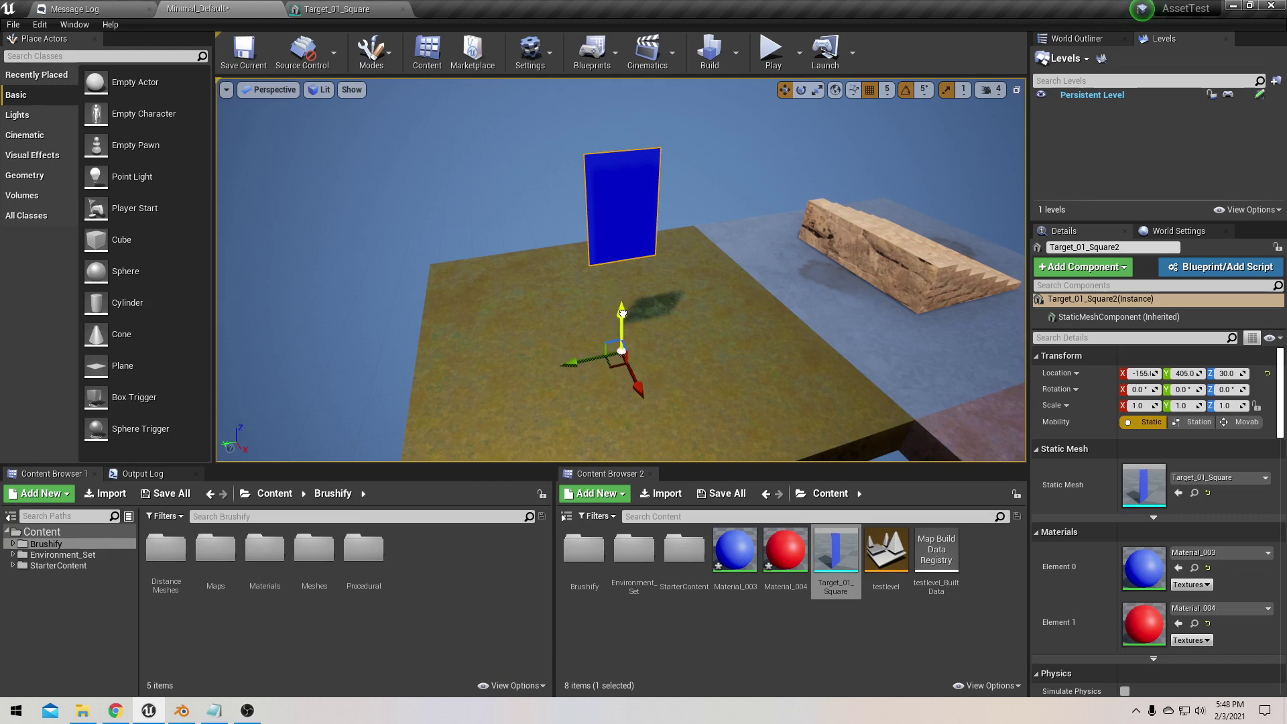
pyautogui.moveTo(622, 313); pyautogui.dragTo(615, 205, button='middle')
pyautogui.moveTo(572, 264)
pyautogui.mouseDown(button='middle')
pyautogui.moveTo(560, 266)
pyautogui.moveTo(578, 263)
pyautogui.mouseUp(button='middle')
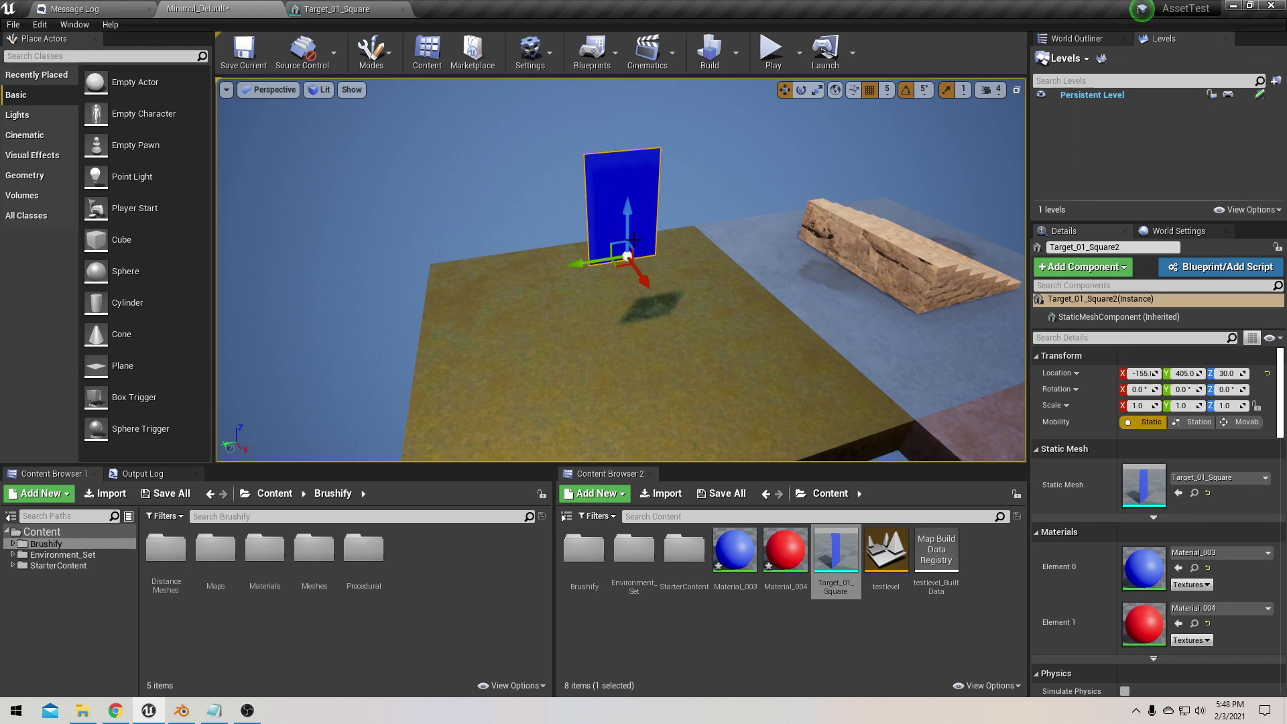
pyautogui.moveTo(607, 268); pyautogui.dragTo(593, 259, button='right')
pyautogui.press('w')
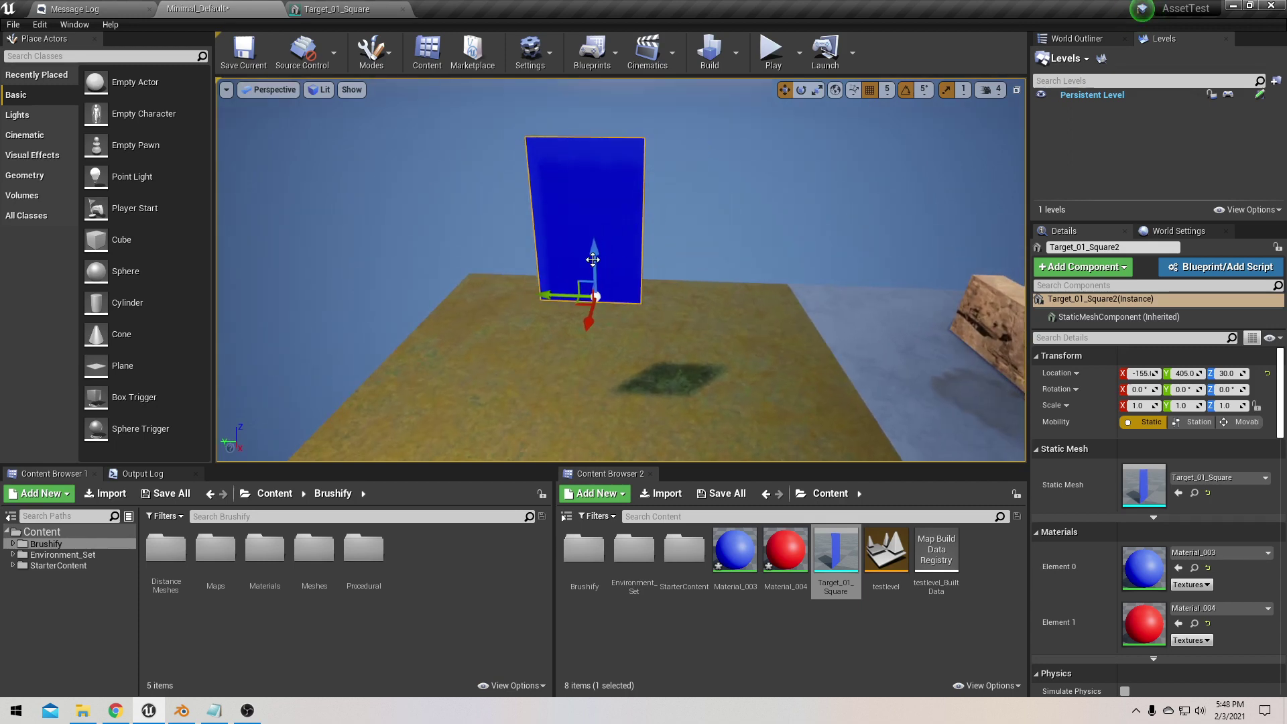
# Step: Set the target's current pivot location as its pivot offset, then deselect and reselect the target
pyautogui.rightClick(578, 179)
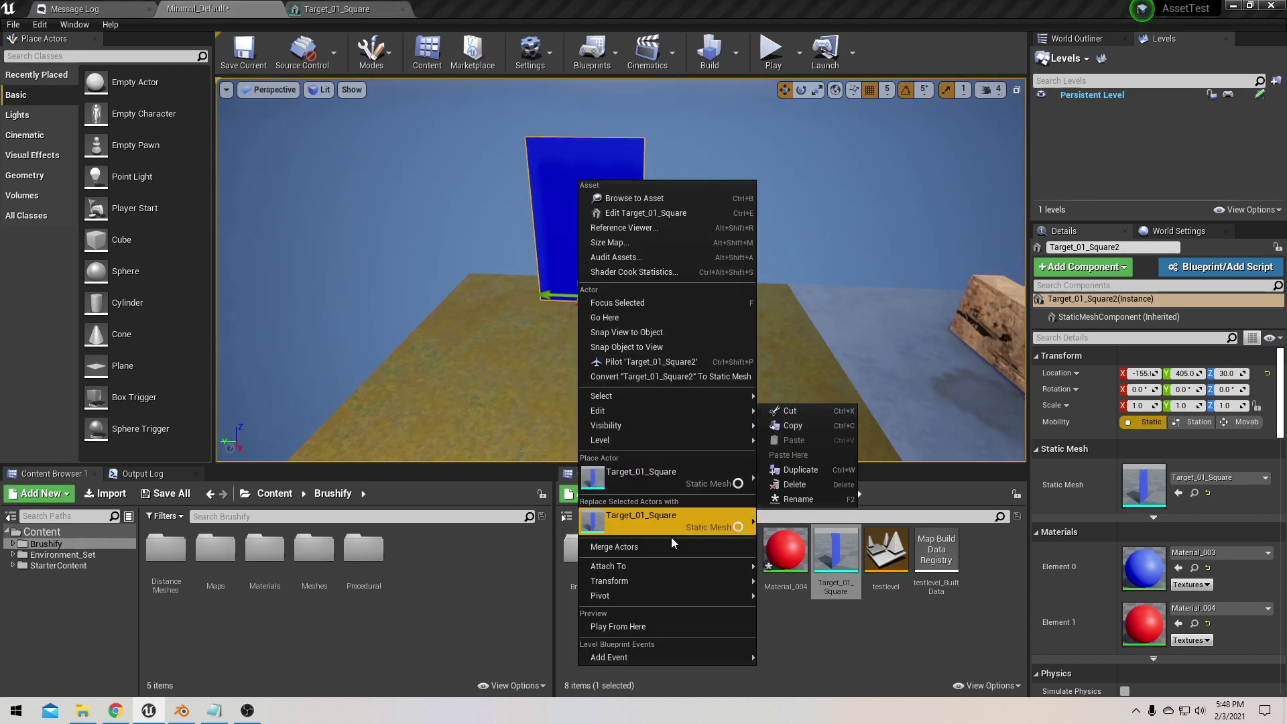
pyautogui.moveTo(671, 594)
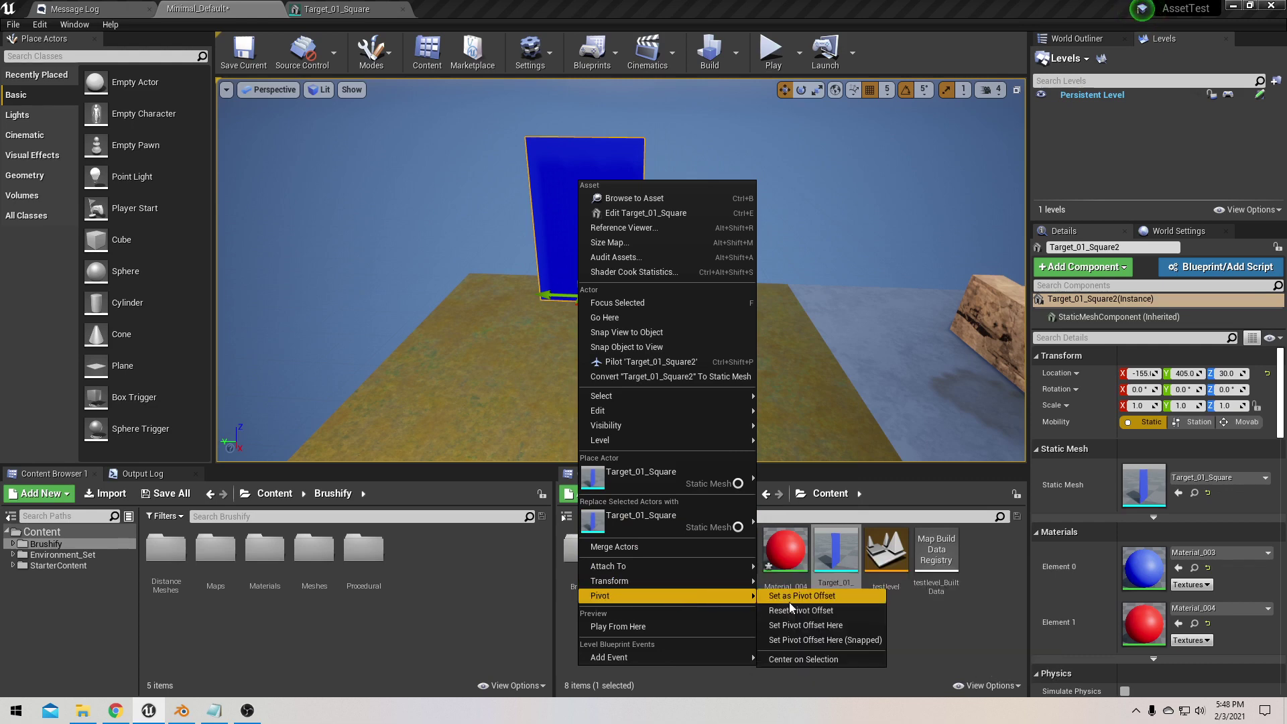
pyautogui.click(786, 594)
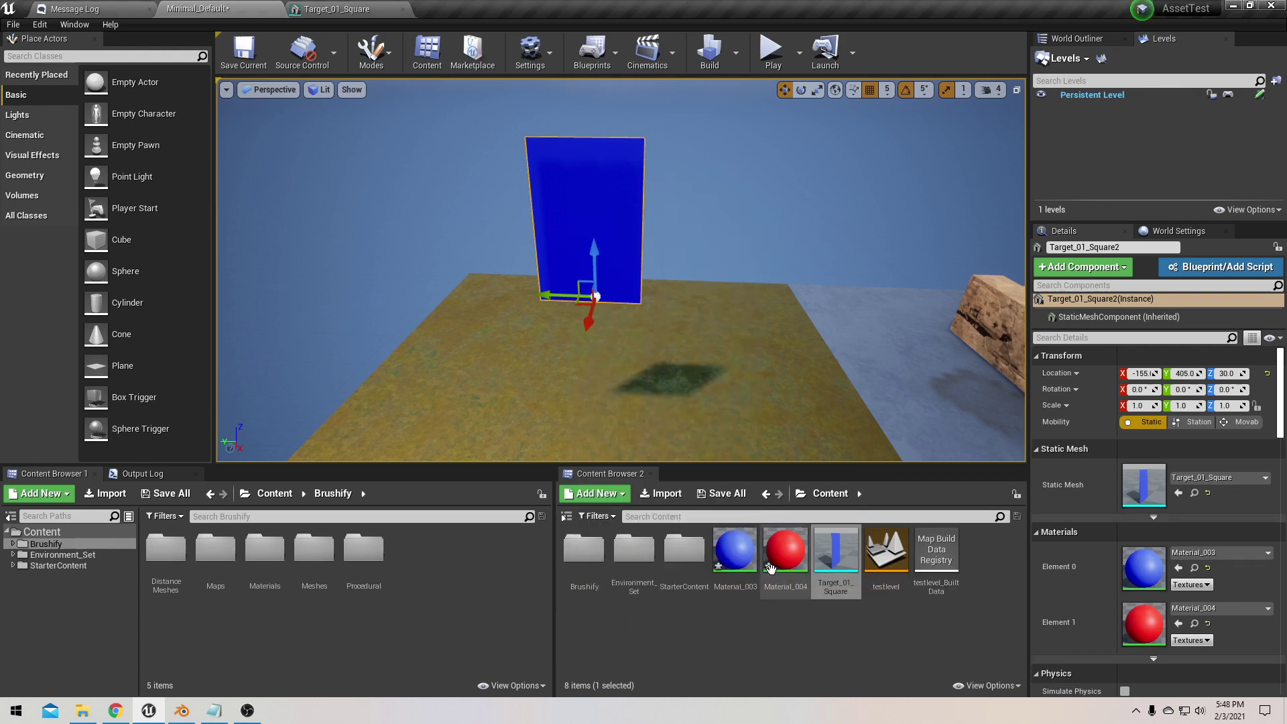
pyautogui.click(721, 331)
pyautogui.click(626, 268)
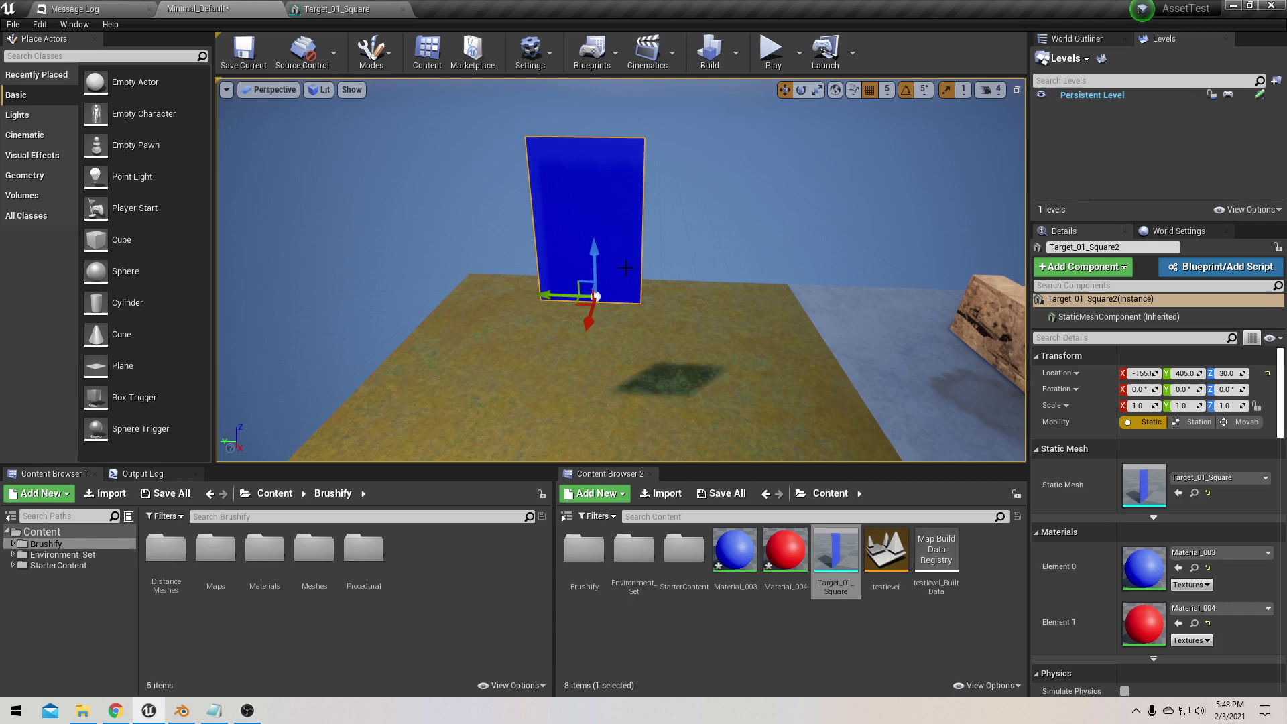
# Step: Reset the pivot offset of the selected target
pyautogui.rightClick(612, 281)
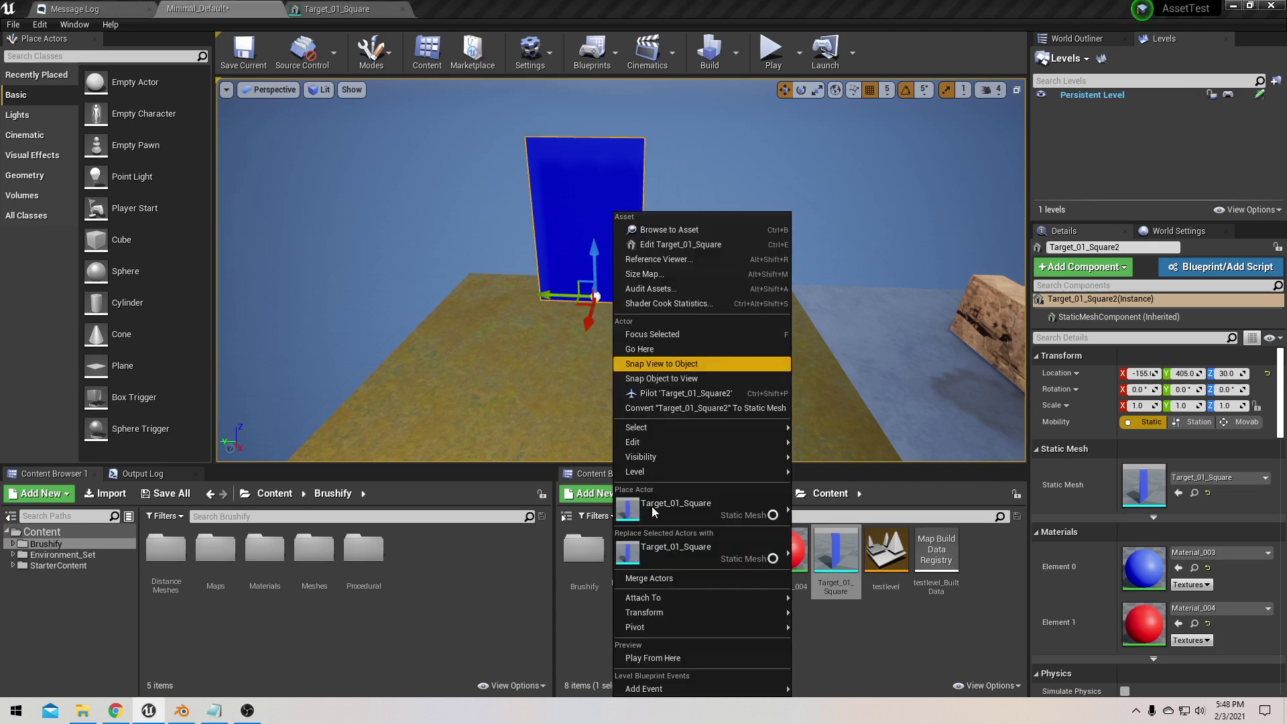
pyautogui.moveTo(661, 628)
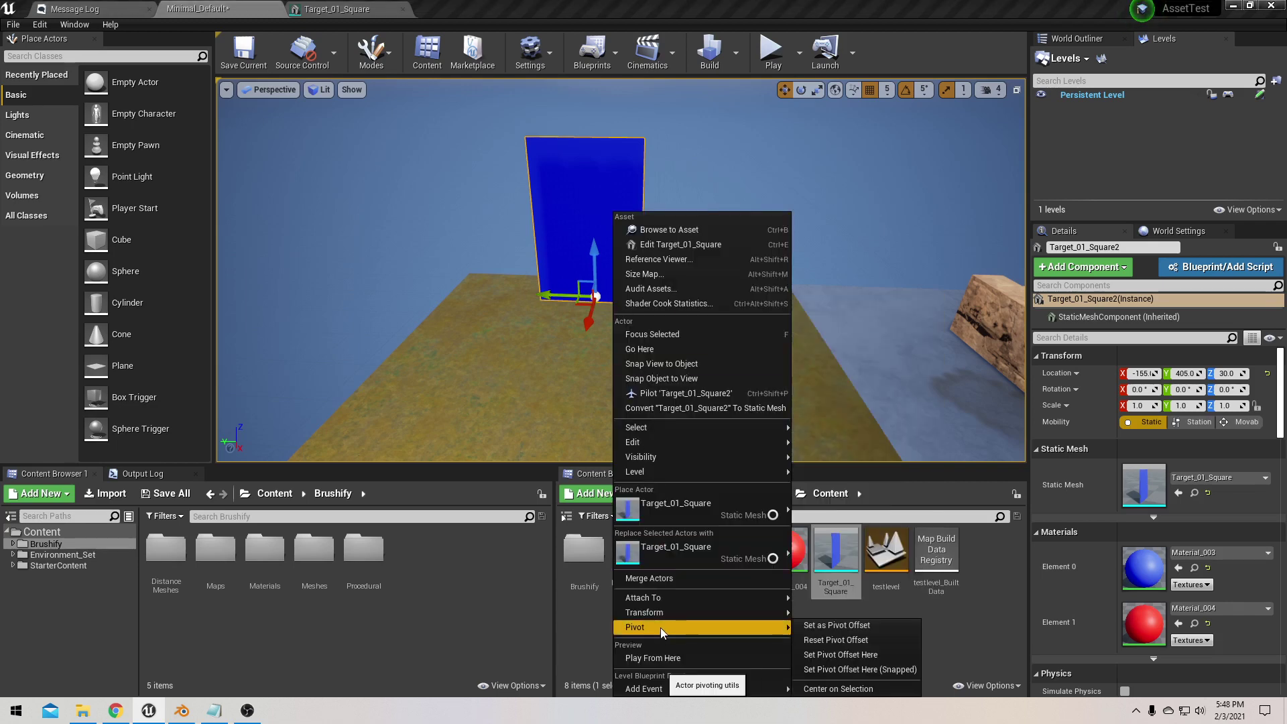
pyautogui.click(820, 640)
# Step: Set the target's pivot offset at the upper-right corner of the blue panel
pyautogui.moveTo(656, 375); pyautogui.dragTo(656, 402, button='right')
pyautogui.moveTo(567, 160); pyautogui.dragTo(569, 165, button='right')
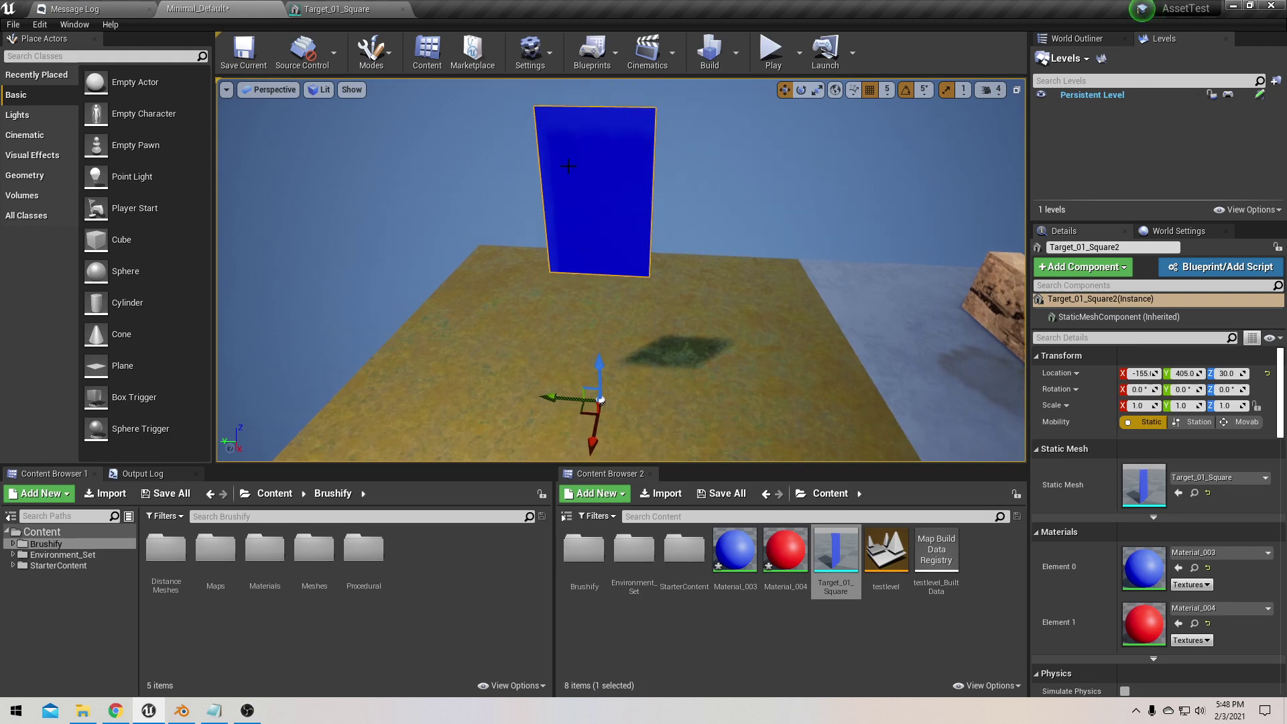
pyautogui.rightClick(647, 111)
pyautogui.moveTo(695, 527)
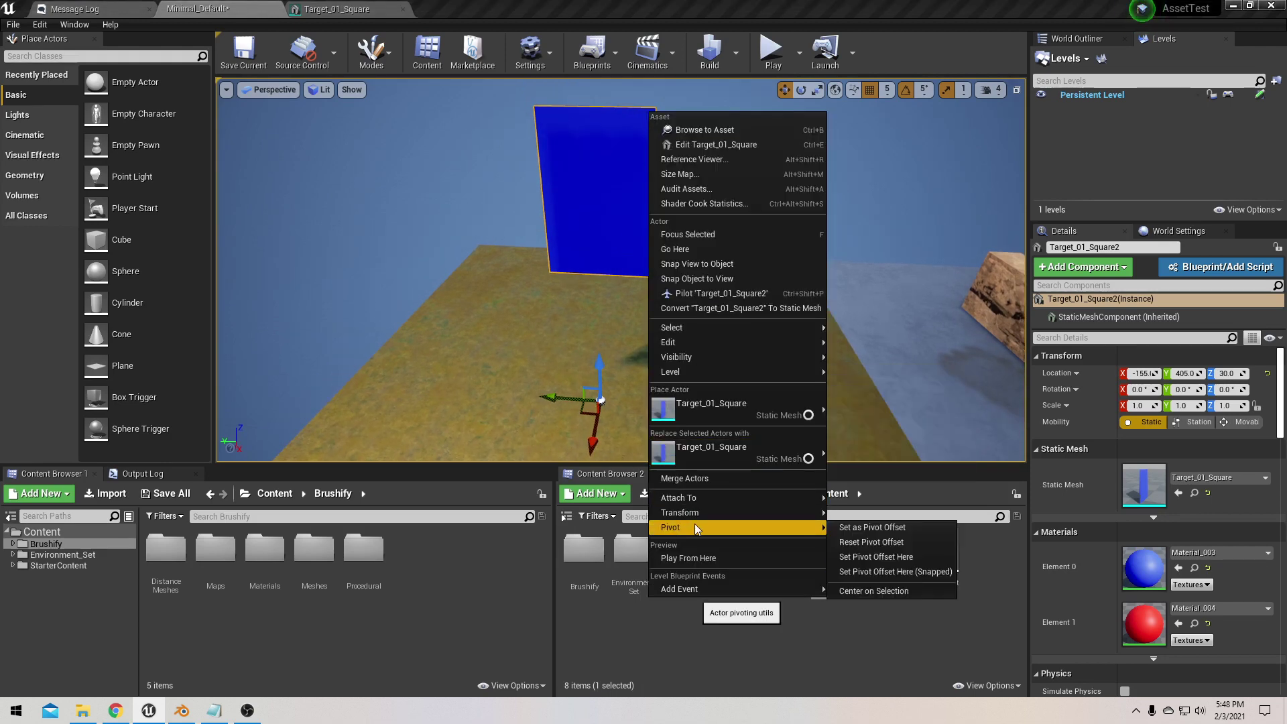
pyautogui.click(876, 558)
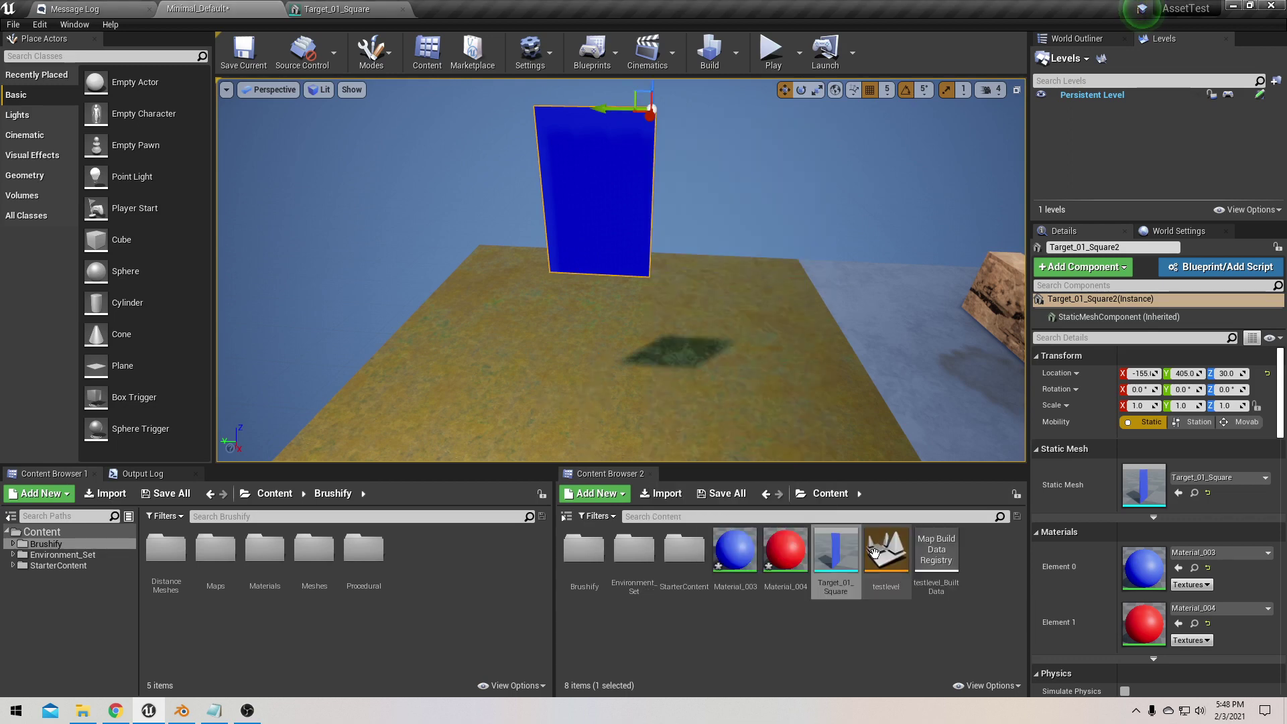
# Step: Set the corner pivot as the actor's pivot offset, then deselect and reselect the target
pyautogui.rightClick(645, 112)
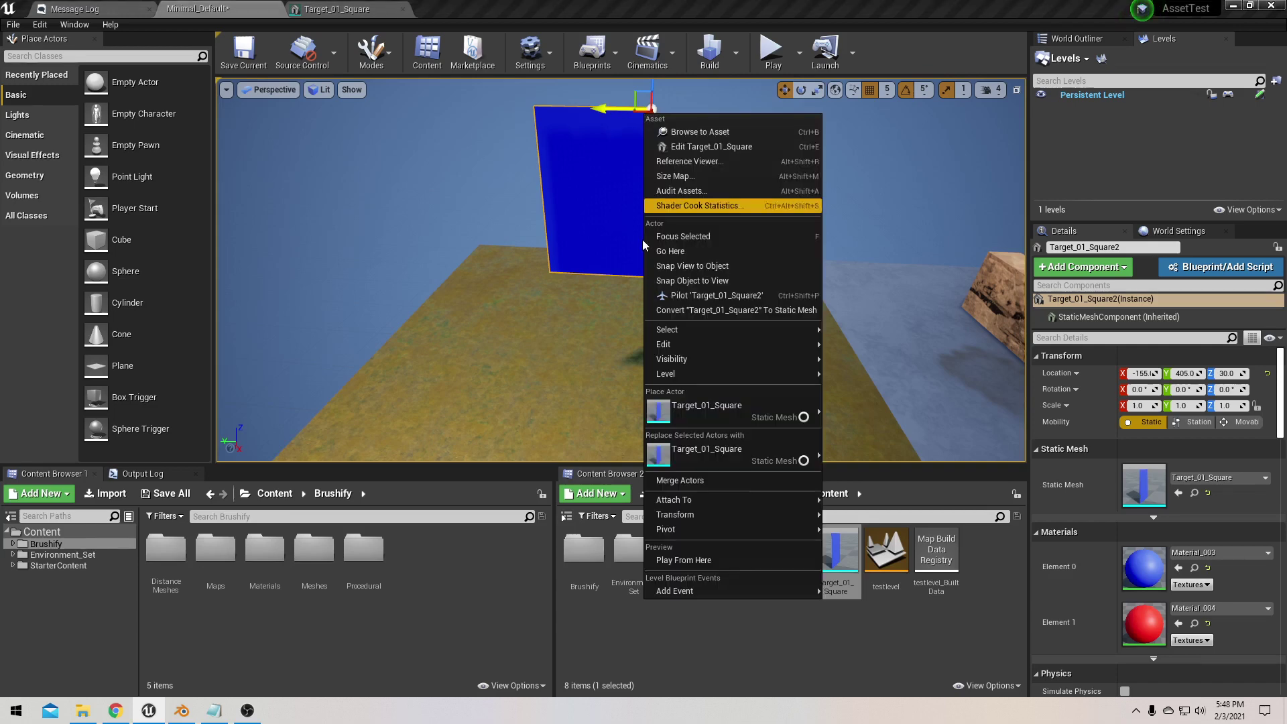
pyautogui.moveTo(677, 527)
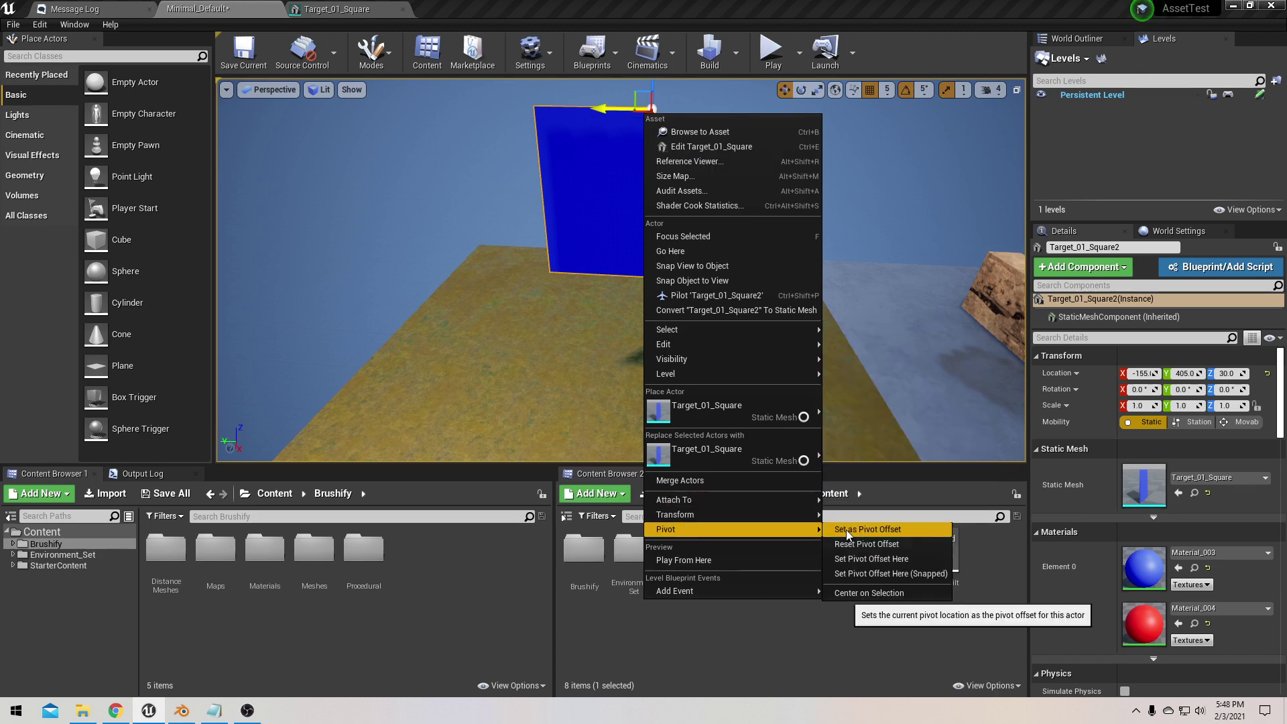
pyautogui.click(846, 530)
pyautogui.moveTo(689, 149); pyautogui.dragTo(690, 134, button='right')
pyautogui.click(826, 325)
pyautogui.click(618, 178)
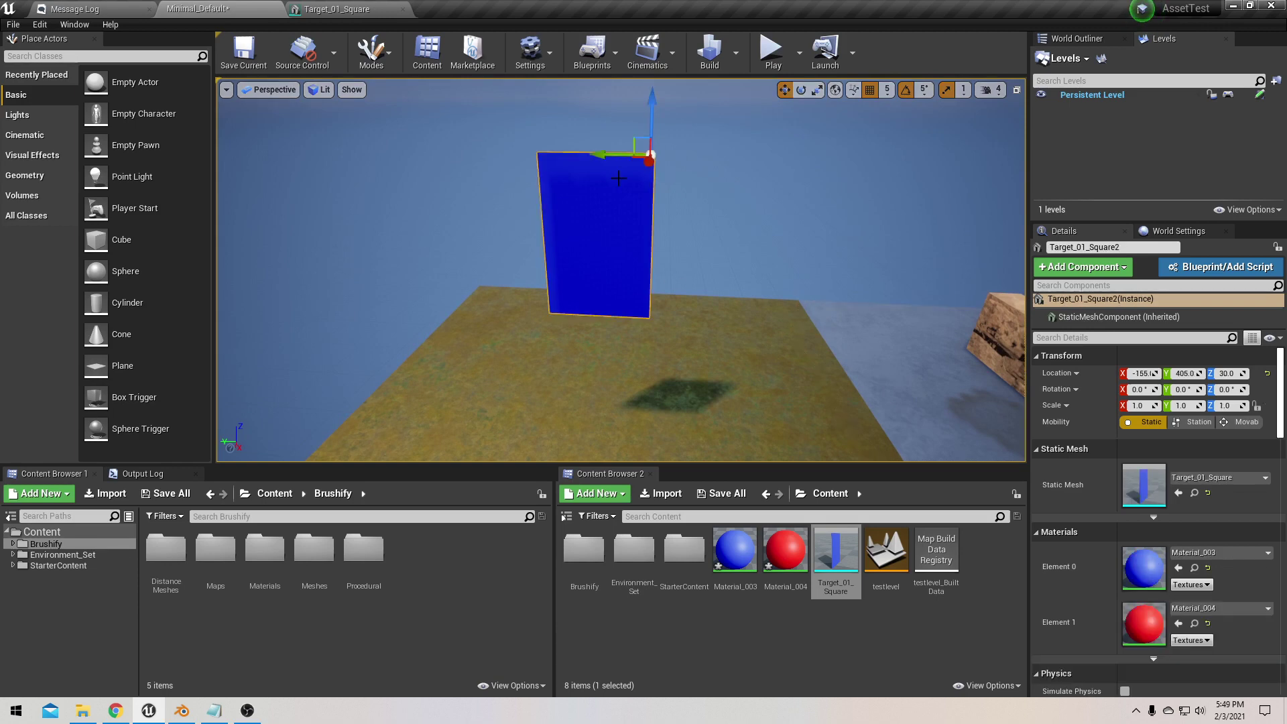
# Step: Place two more Target_01_Square instances to the right of the existing target and reselect the original
pyautogui.moveTo(637, 214); pyautogui.dragTo(637, 213, button='right')
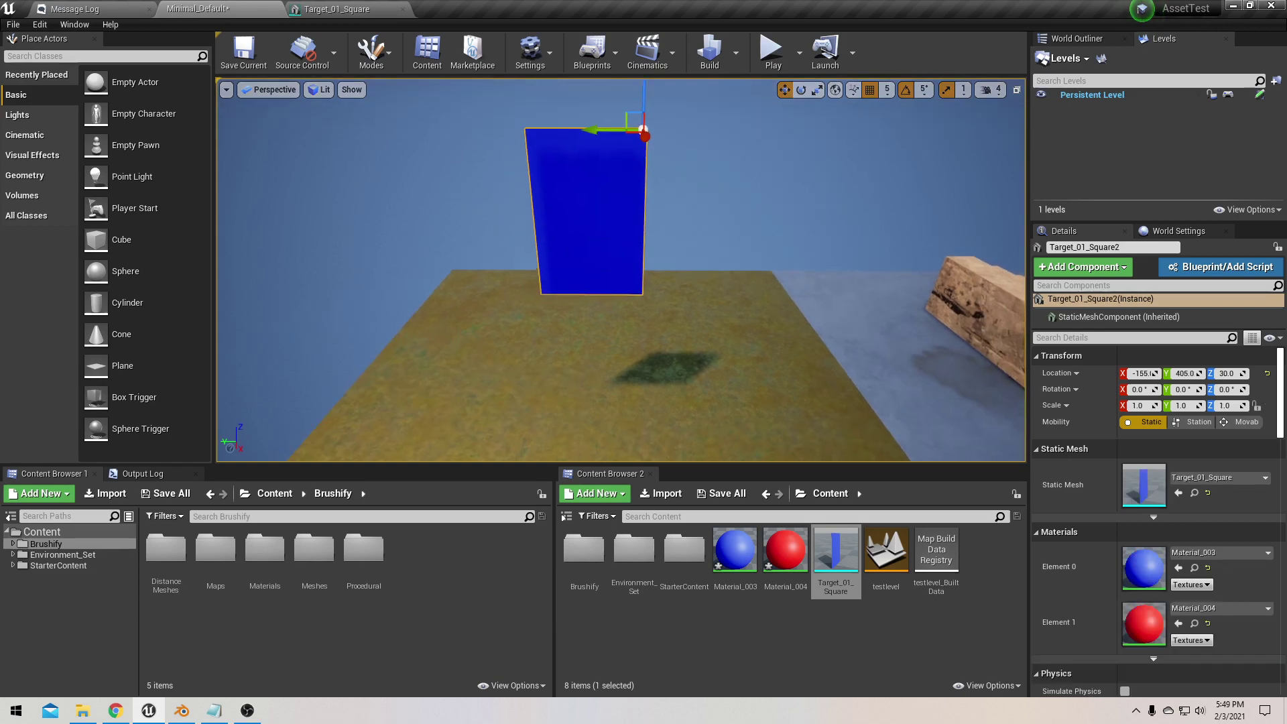
pyautogui.moveTo(836, 557); pyautogui.dragTo(730, 368)
pyautogui.moveTo(731, 368); pyautogui.dragTo(731, 368, button='right')
pyautogui.press('d')
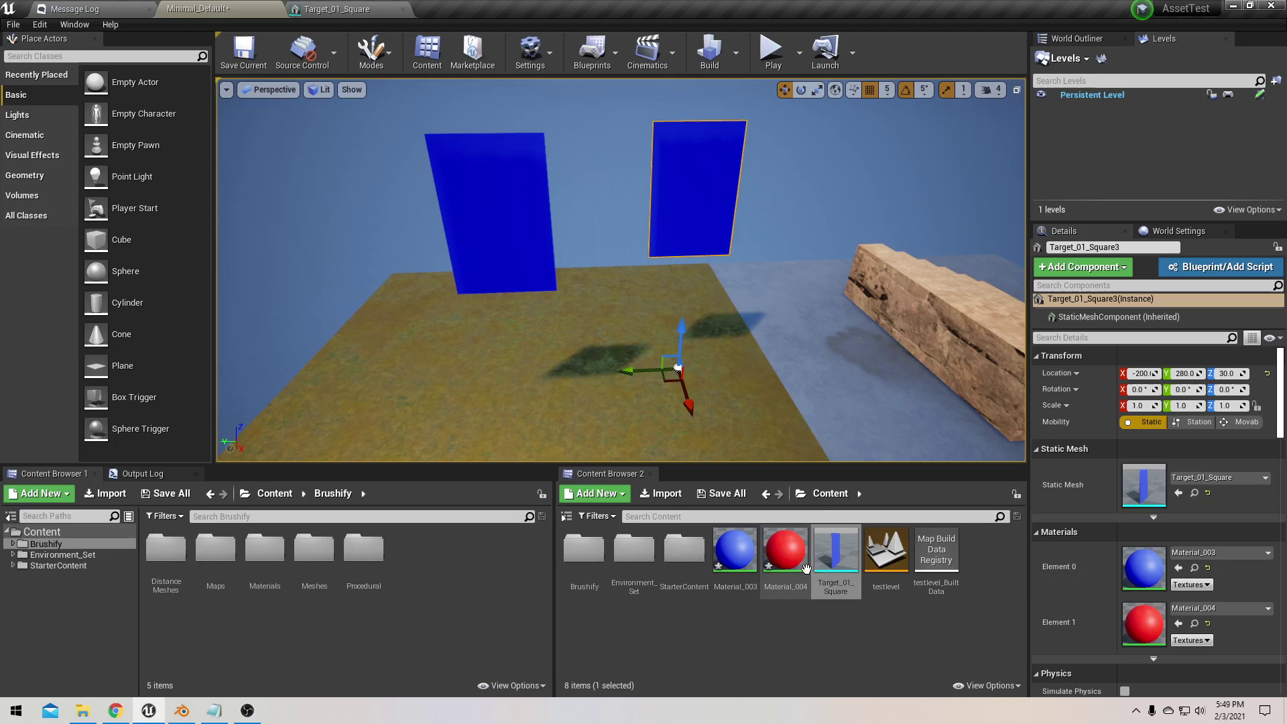
pyautogui.moveTo(831, 557); pyautogui.dragTo(796, 370)
pyautogui.click(525, 185)
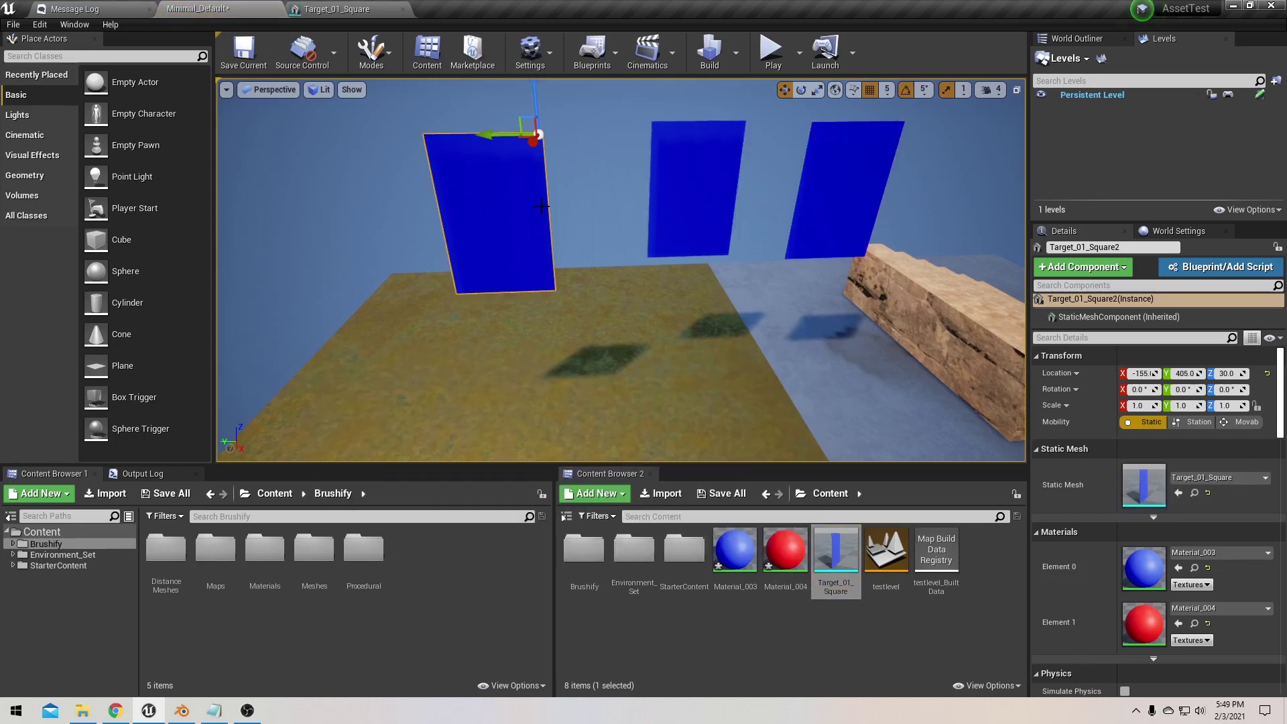
# Step: Delete the original target with the corner pivot and the rightmost new copy, leaving only the middle one
pyautogui.scroll(-3, 558, 189)
pyautogui.press('e')
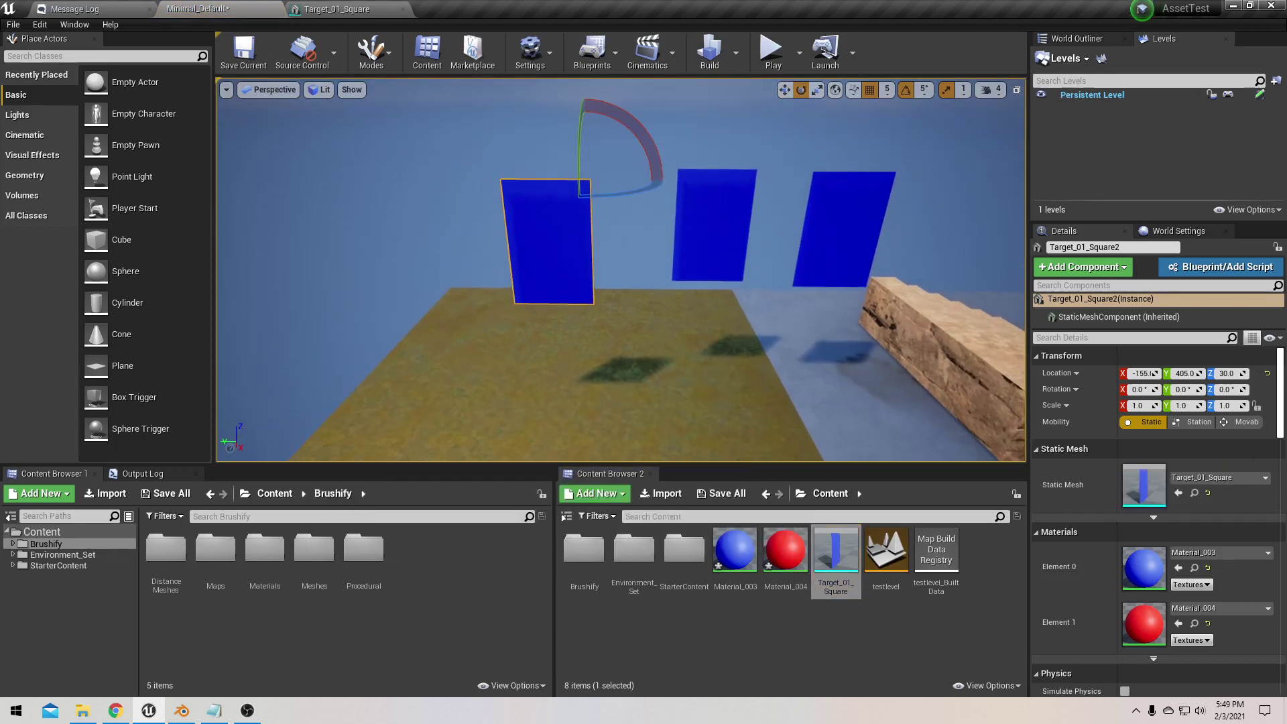
pyautogui.press('Delete')
pyautogui.click(677, 233)
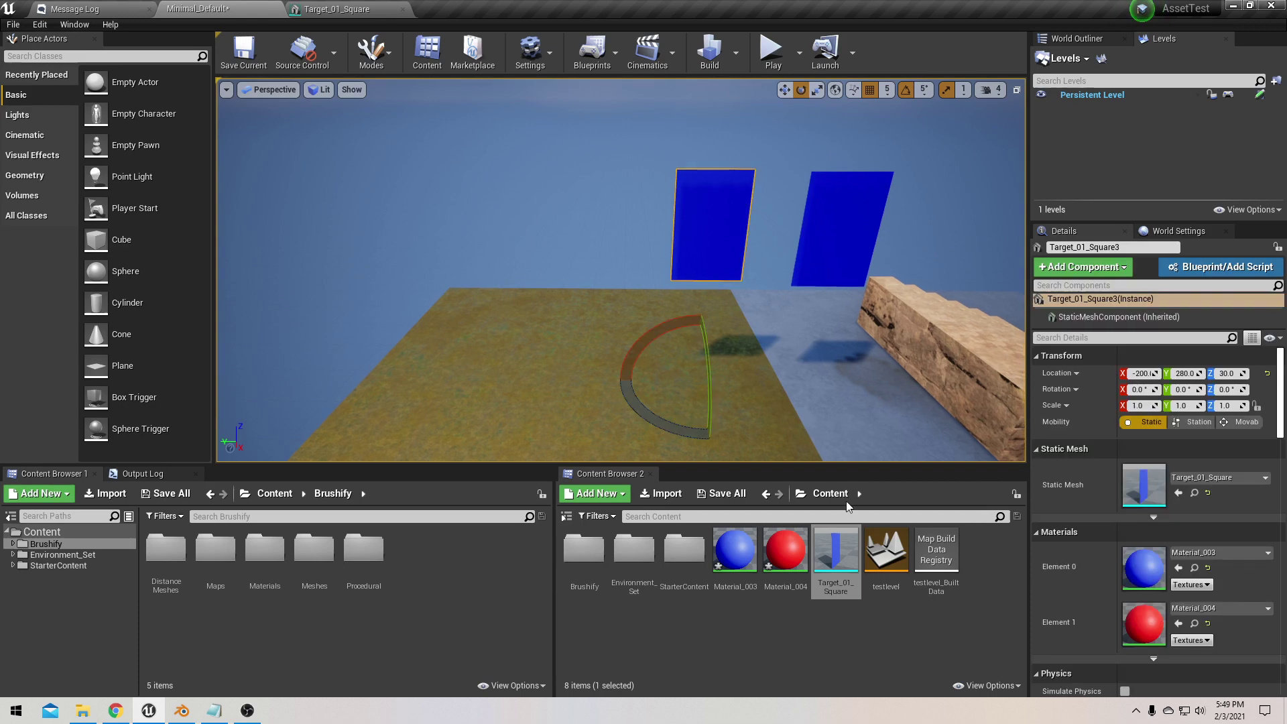
pyautogui.click(856, 242)
pyautogui.press('Delete')
# Step: Open the Target_01_Square static mesh for editing and compare its pivot with the asset in the level
pyautogui.doubleClick(835, 555)
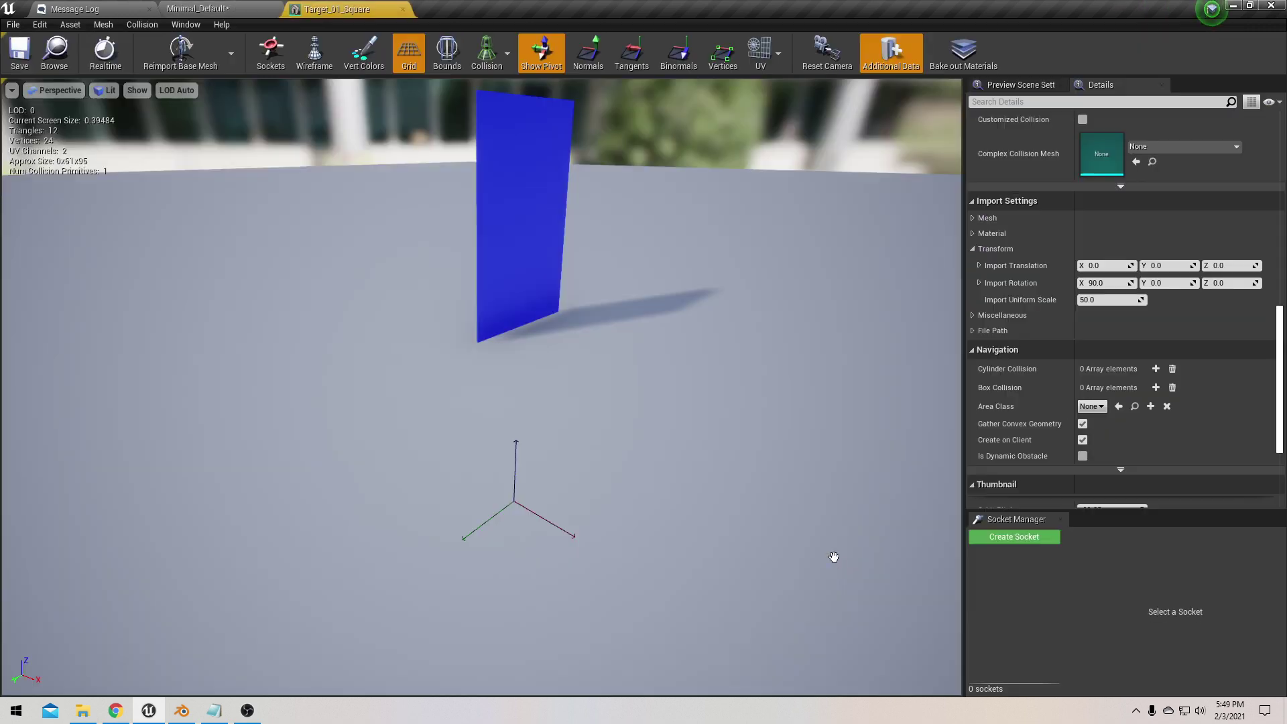
pyautogui.moveTo(467, 132); pyautogui.dragTo(468, 130, button='right')
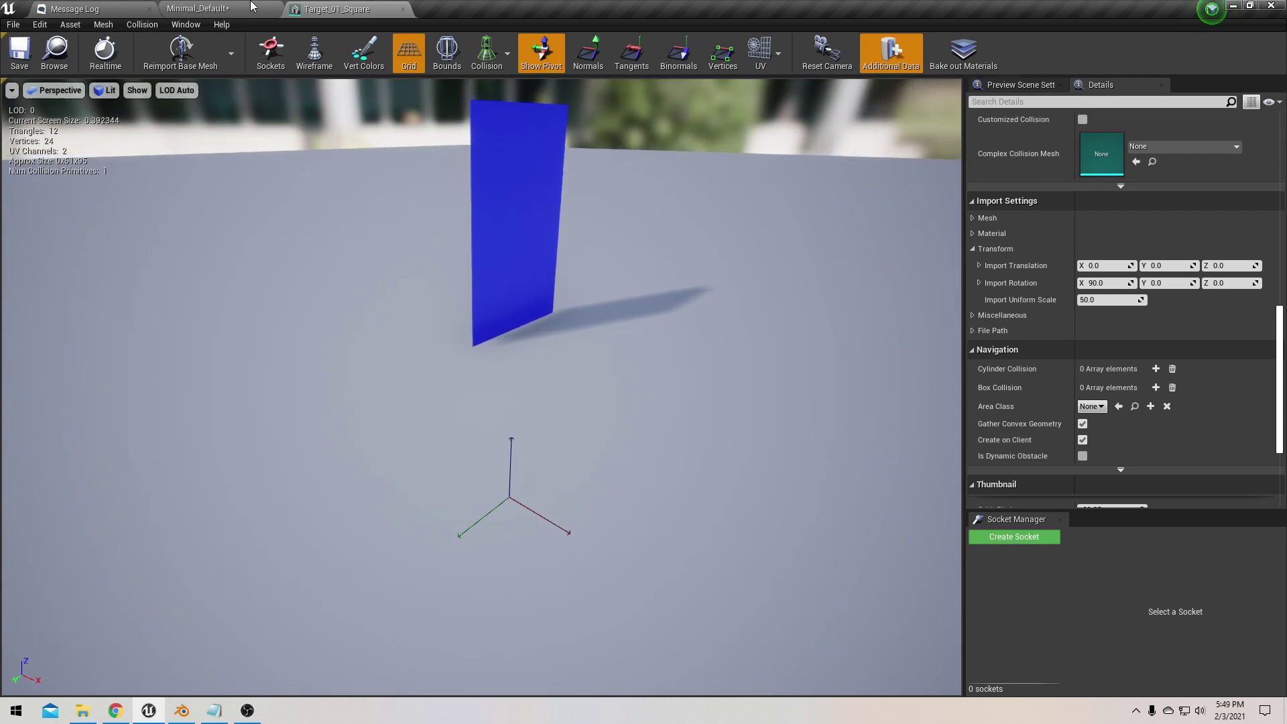
pyautogui.click(199, 10)
pyautogui.click(826, 606)
pyautogui.moveTo(834, 563)
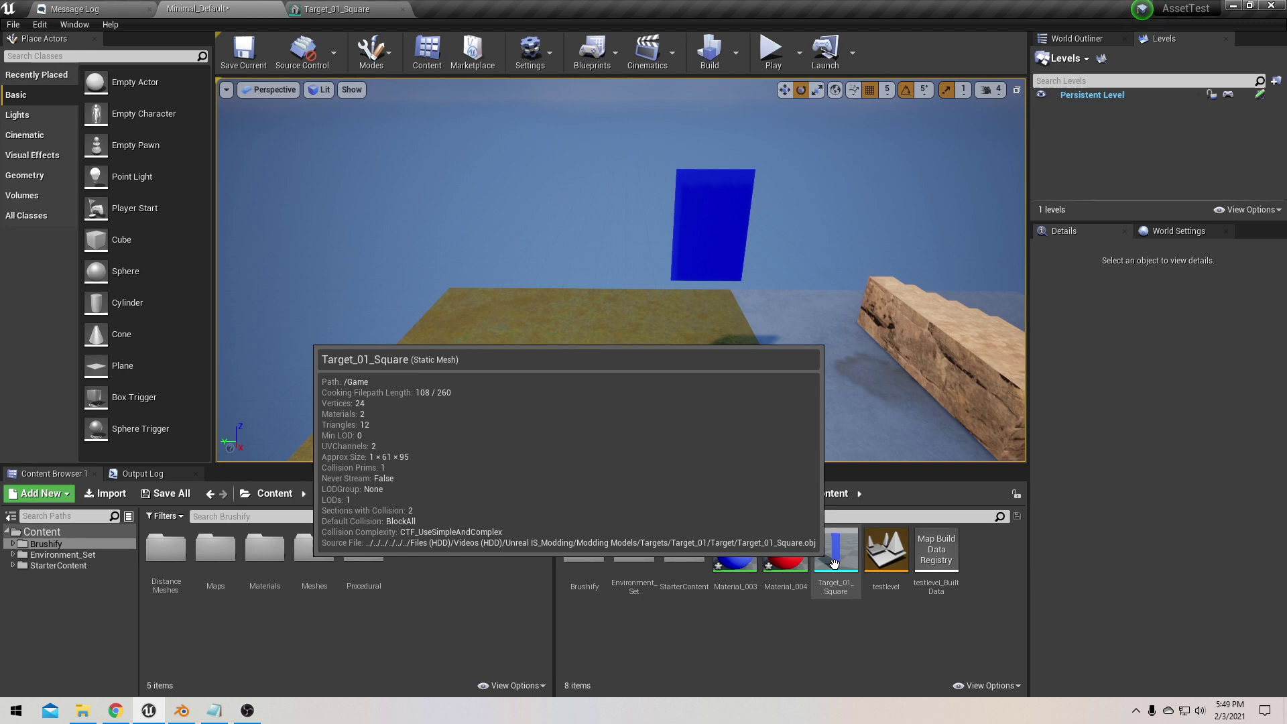
pyautogui.click(391, 5)
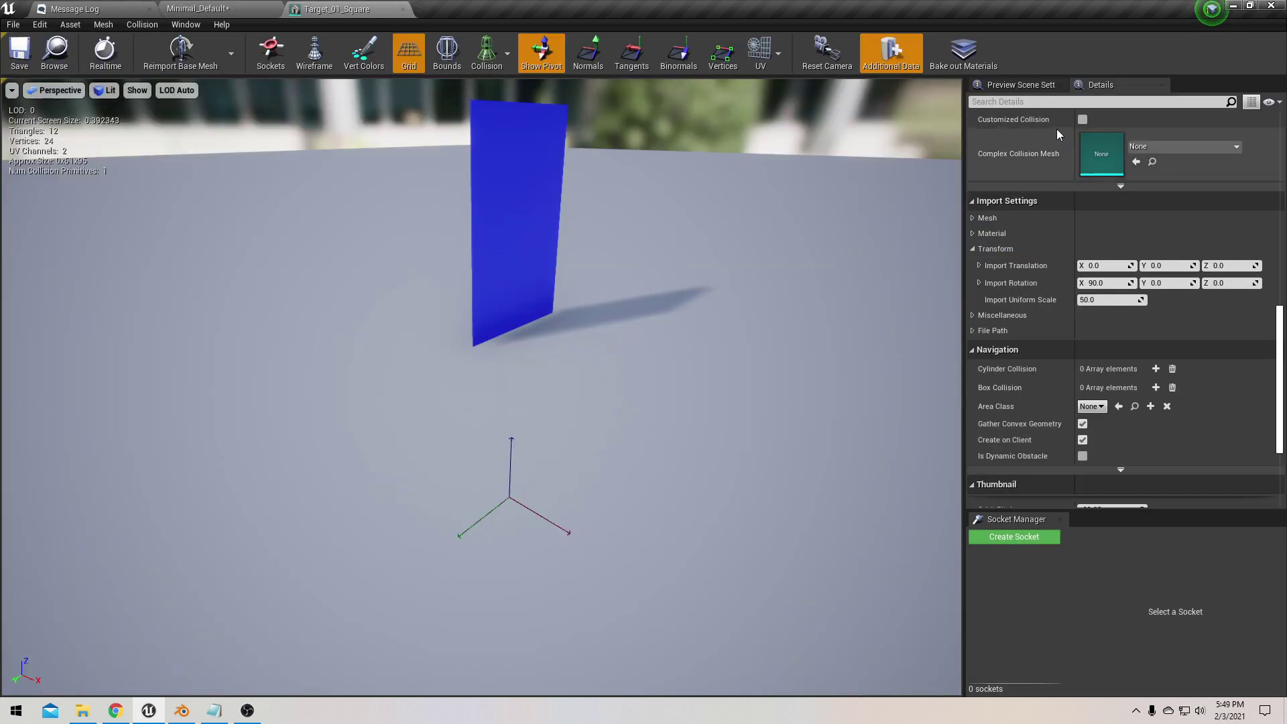
# Step: Set the mesh's Z import translation to -110 and reimport the base mesh
pyautogui.scroll(-5, 1140, 221)
pyautogui.scroll(3, 1073, 342)
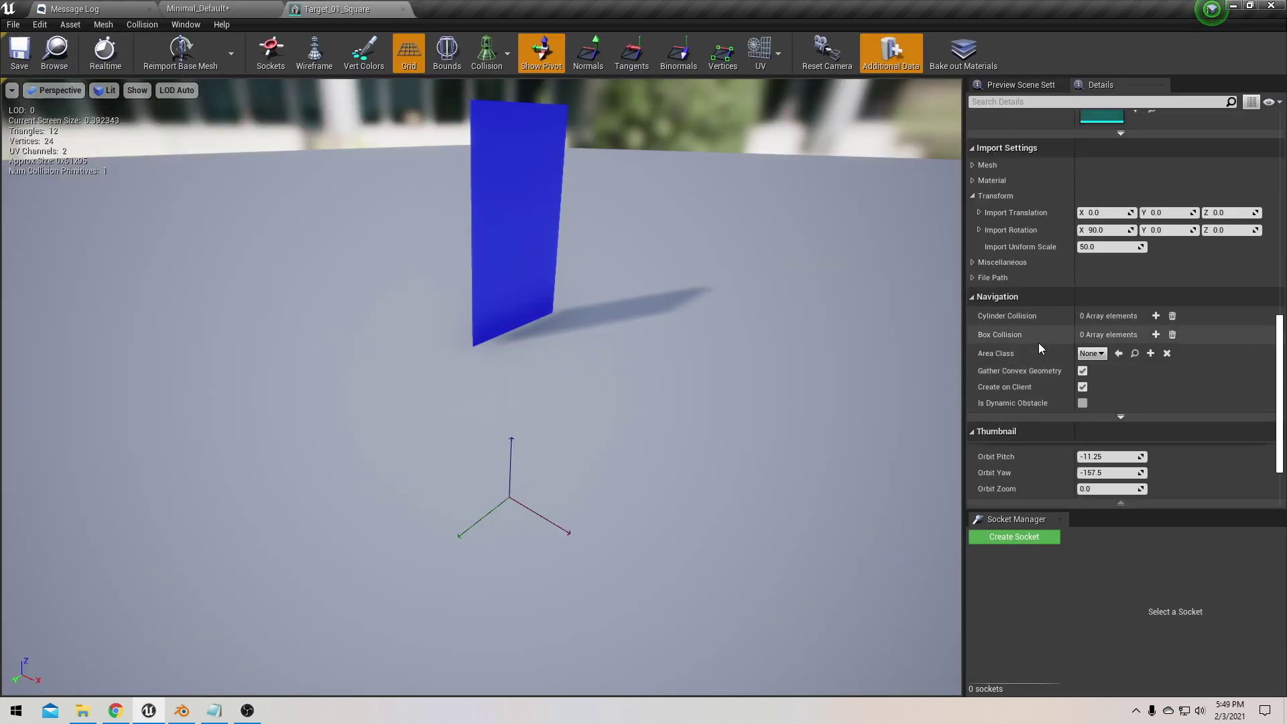
pyautogui.scroll(1, 1039, 342)
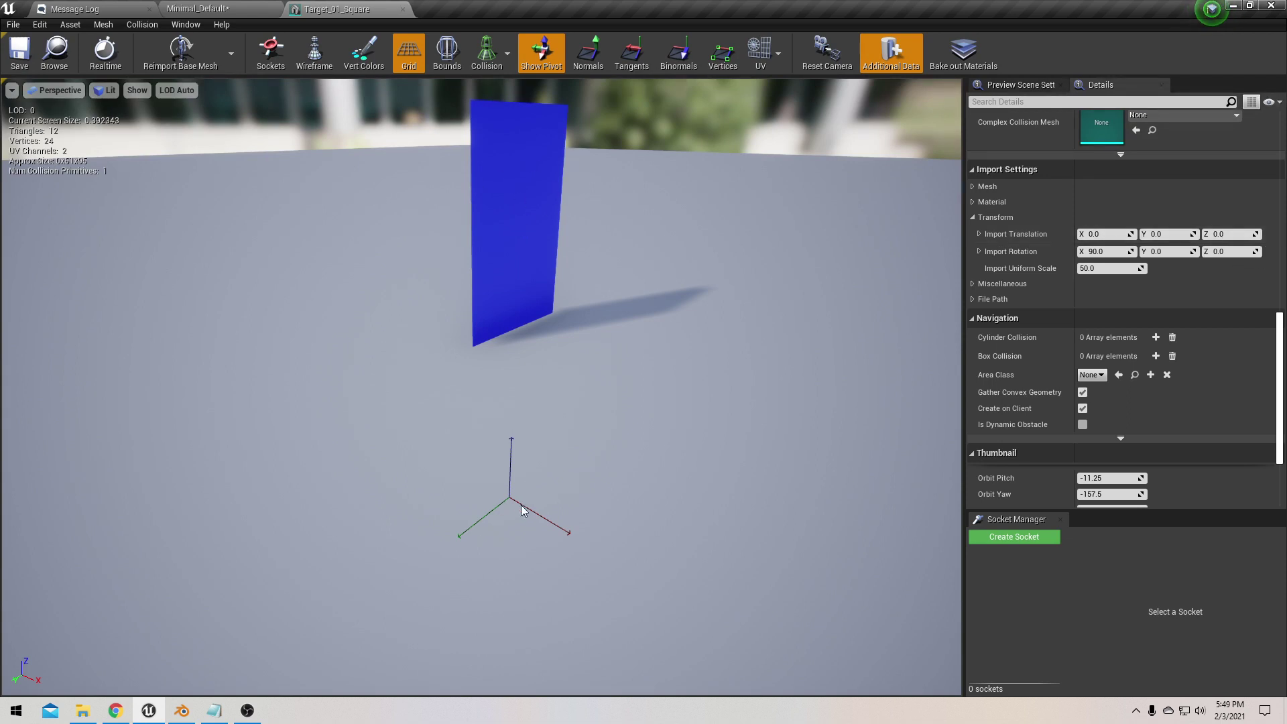
pyautogui.moveTo(522, 510); pyautogui.dragTo(532, 324)
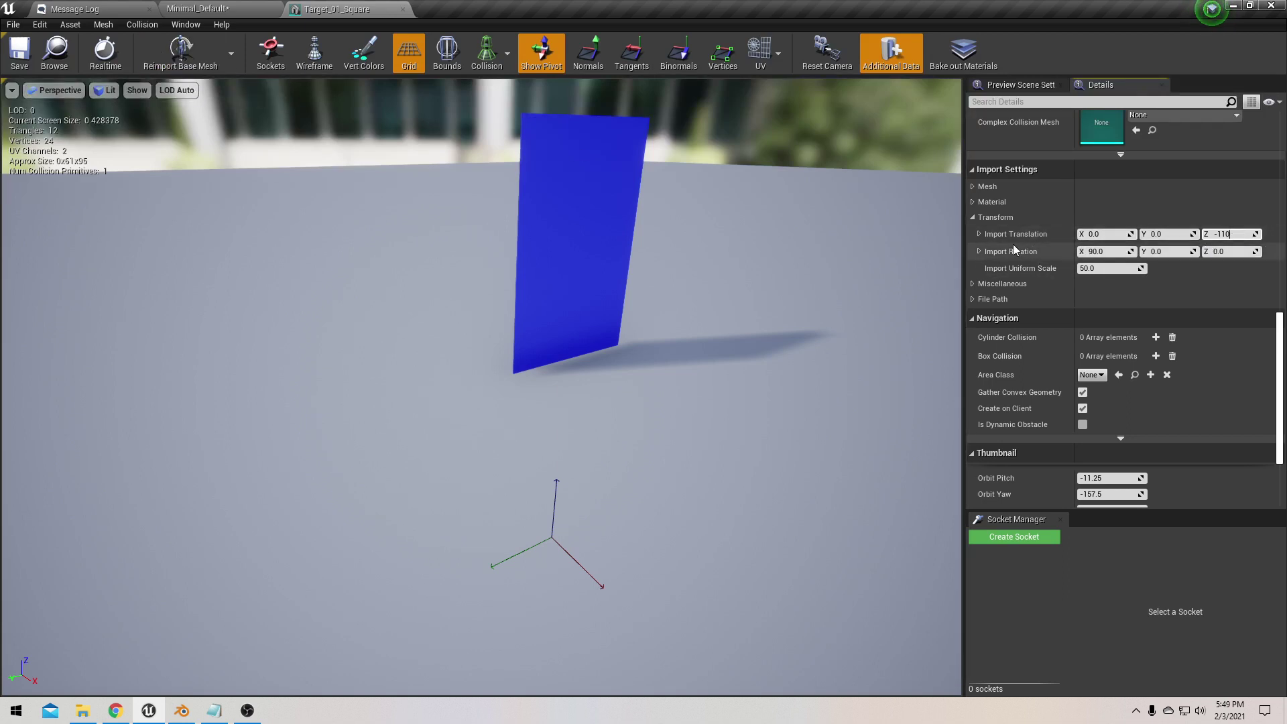
pyautogui.click(194, 67)
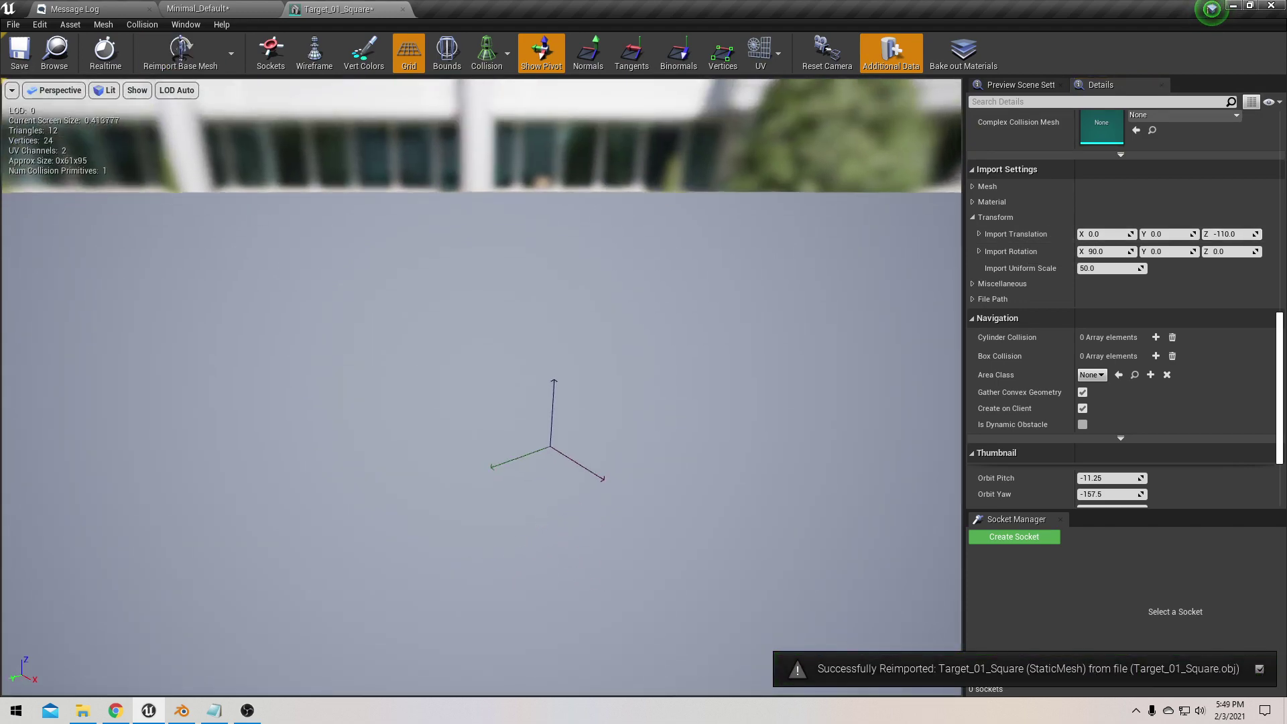
# Step: Set the mesh's Z import translation to -100, reimport the base mesh and save the asset
pyautogui.moveTo(483, 389)
pyautogui.mouseDown(button='right')
pyautogui.moveTo(556, 335)
pyautogui.moveTo(476, 386)
pyautogui.mouseUp(button='right')
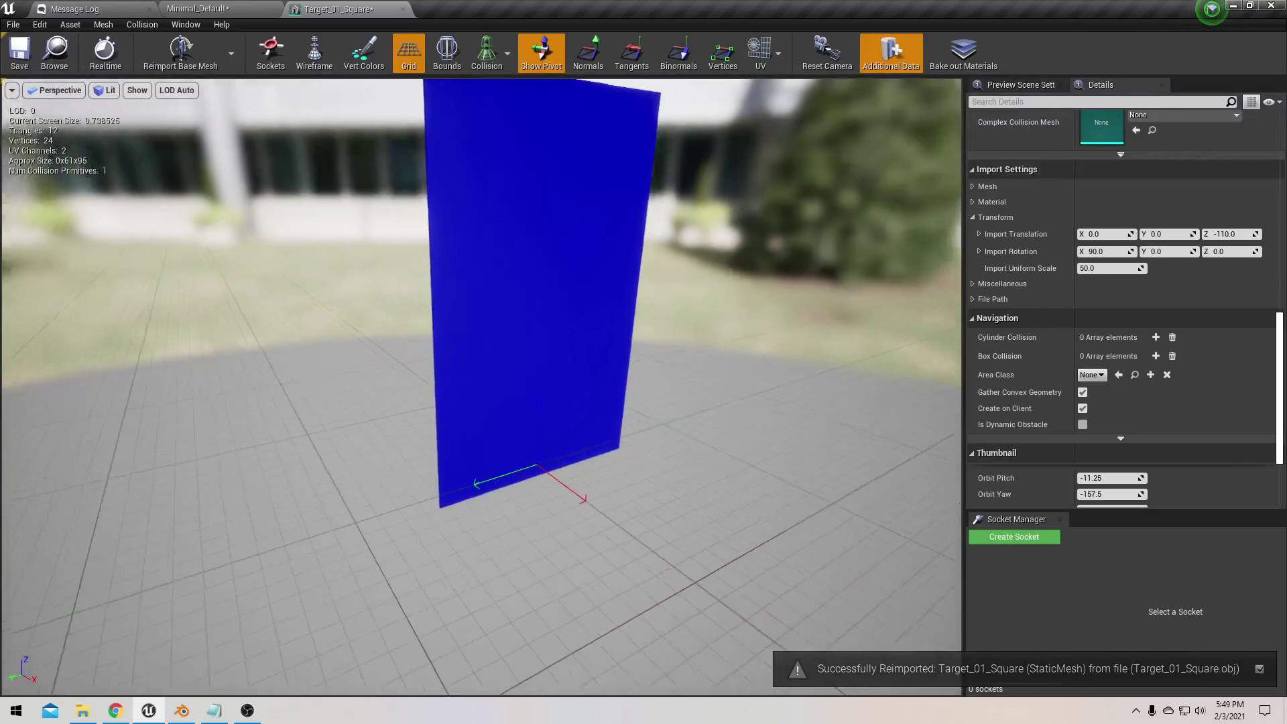
pyautogui.moveTo(476, 442)
pyautogui.mouseDown(button='right')
pyautogui.moveTo(485, 449)
pyautogui.moveTo(469, 429)
pyautogui.moveTo(472, 439)
pyautogui.mouseUp(button='right')
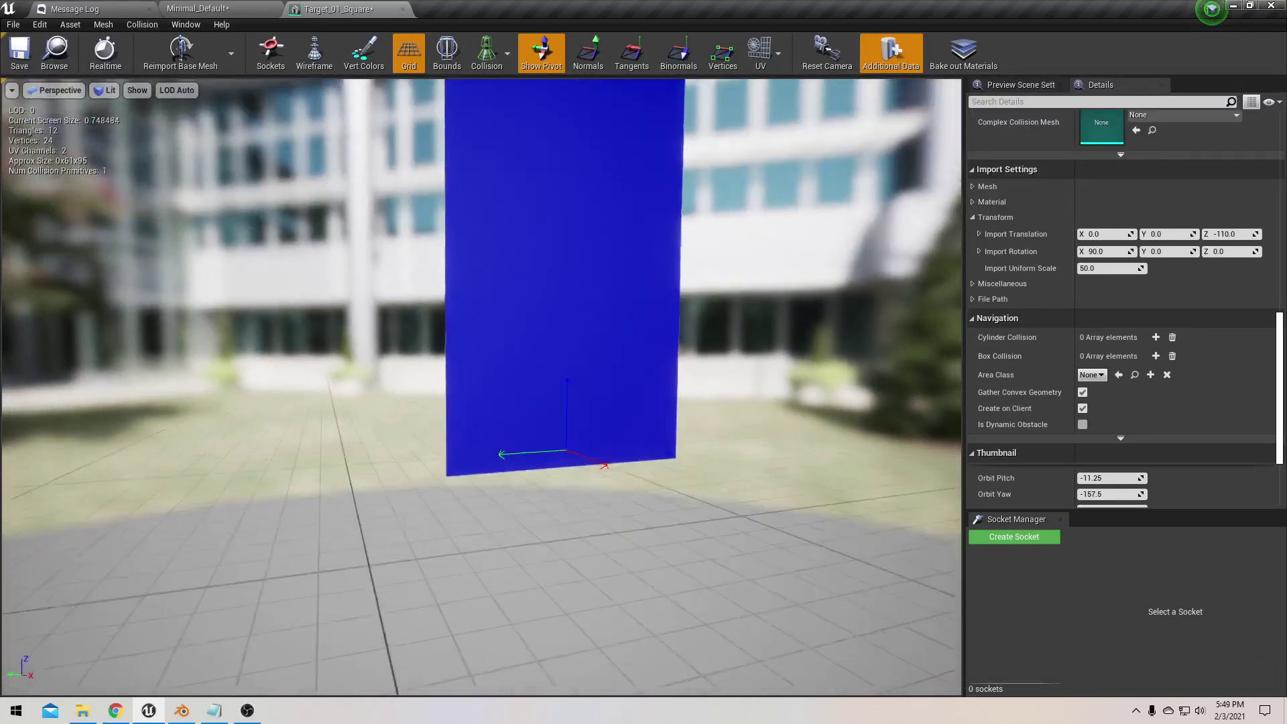
pyautogui.moveTo(518, 480)
pyautogui.mouseDown(button='right')
pyautogui.moveTo(520, 463)
pyautogui.moveTo(522, 500)
pyautogui.mouseUp(button='right')
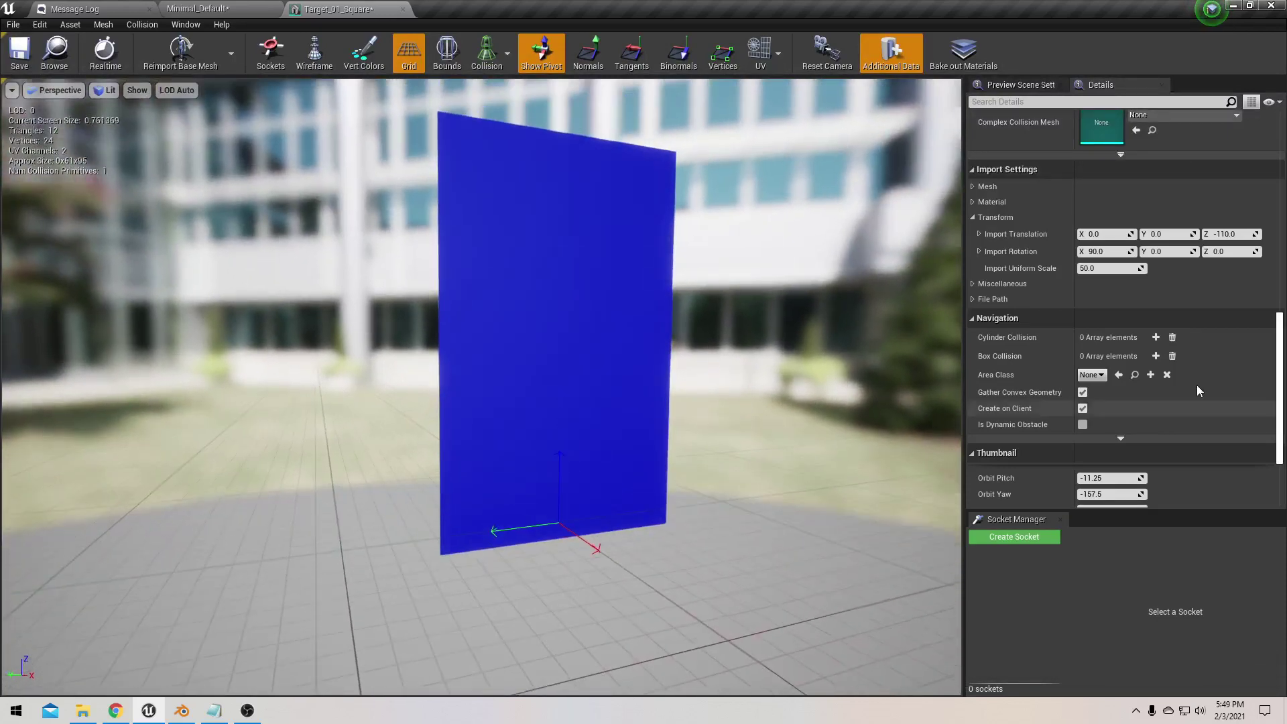
pyautogui.click(1228, 234)
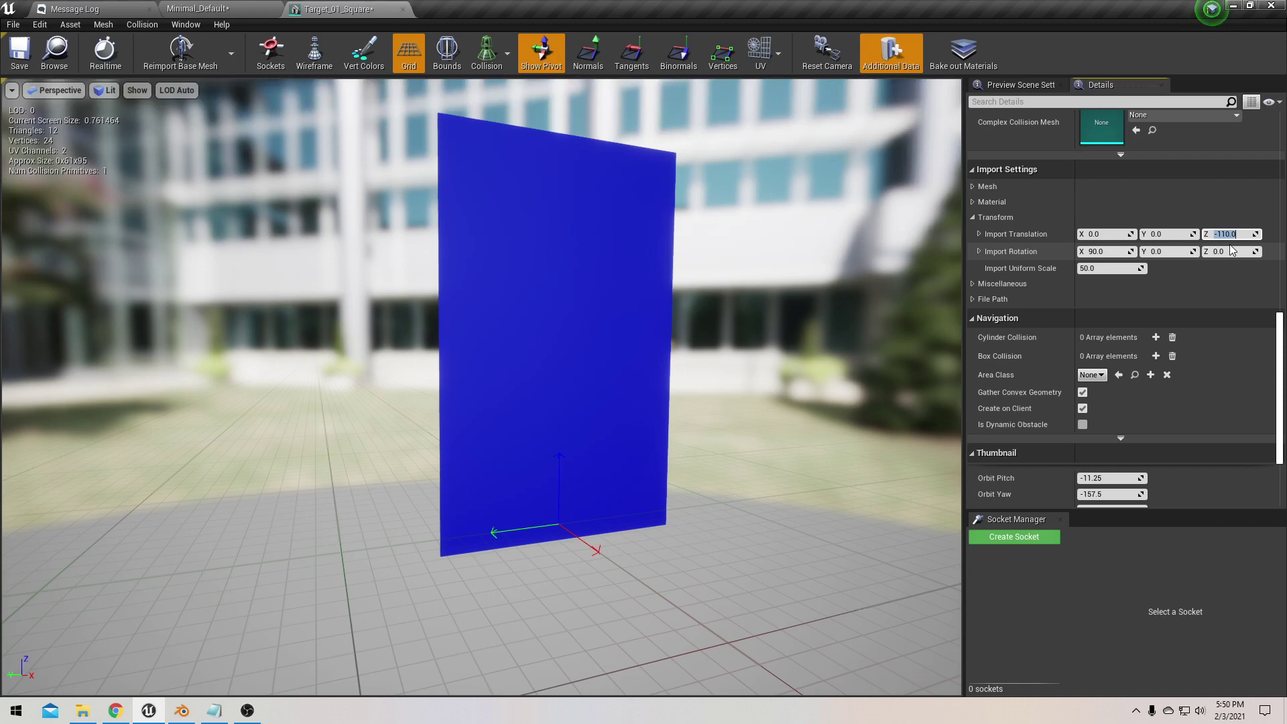
pyautogui.press('Return')
pyautogui.click(181, 53)
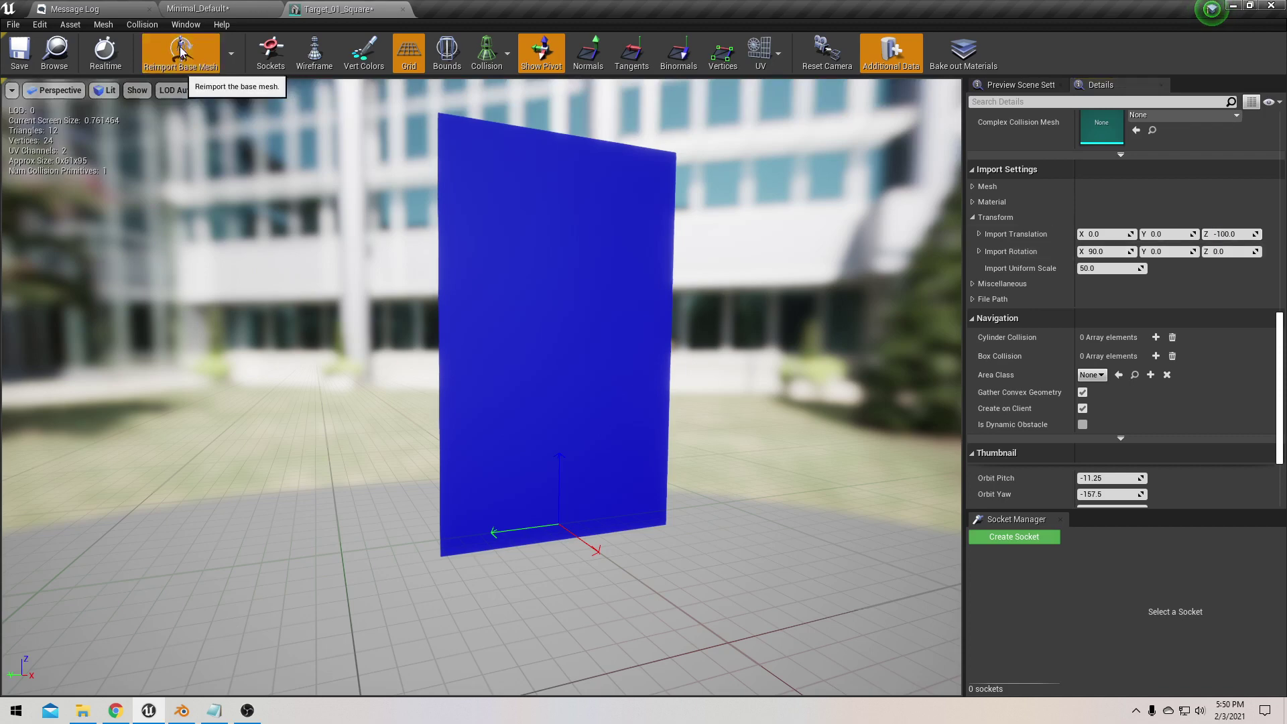
pyautogui.moveTo(529, 466); pyautogui.dragTo(534, 480)
pyautogui.moveTo(534, 480); pyautogui.dragTo(536, 482, button='right')
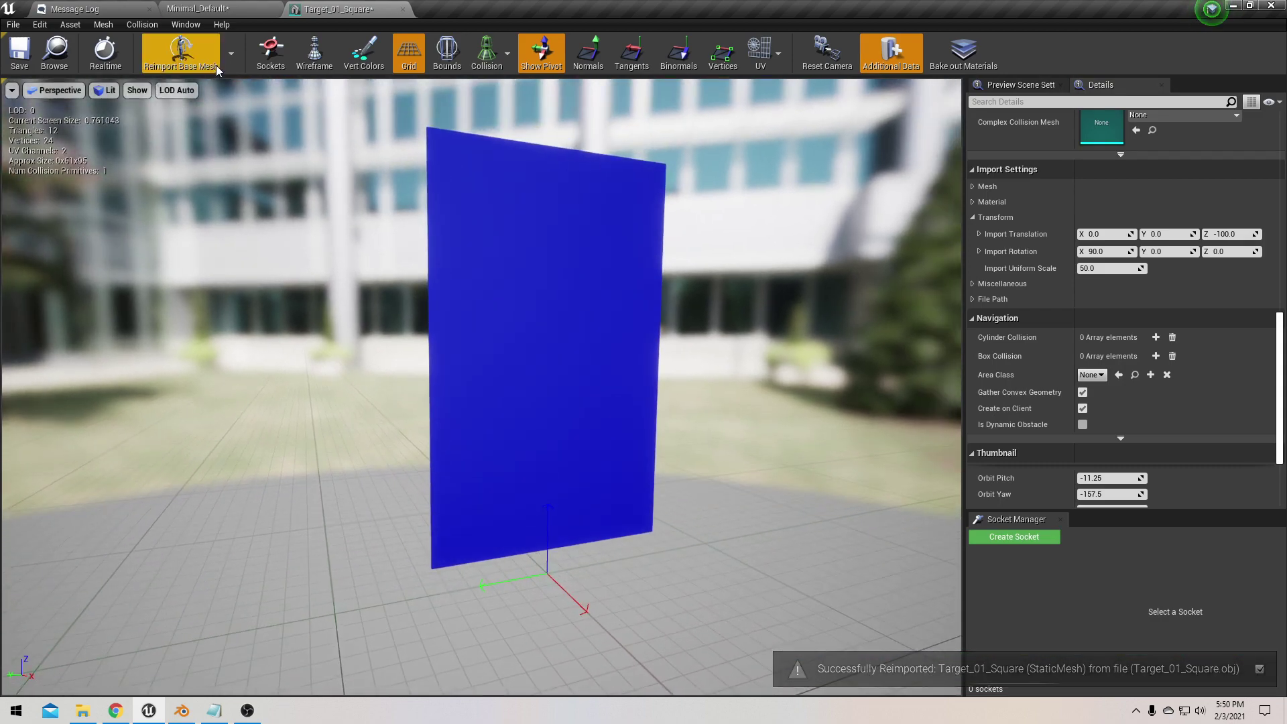
pyautogui.click(25, 54)
# Step: Return to the level, place two more Target_01_Square instances left of the existing one and check an instance's pivot with the move tool
pyautogui.click(200, 10)
pyautogui.moveTo(566, 351); pyautogui.dragTo(570, 353, button='right')
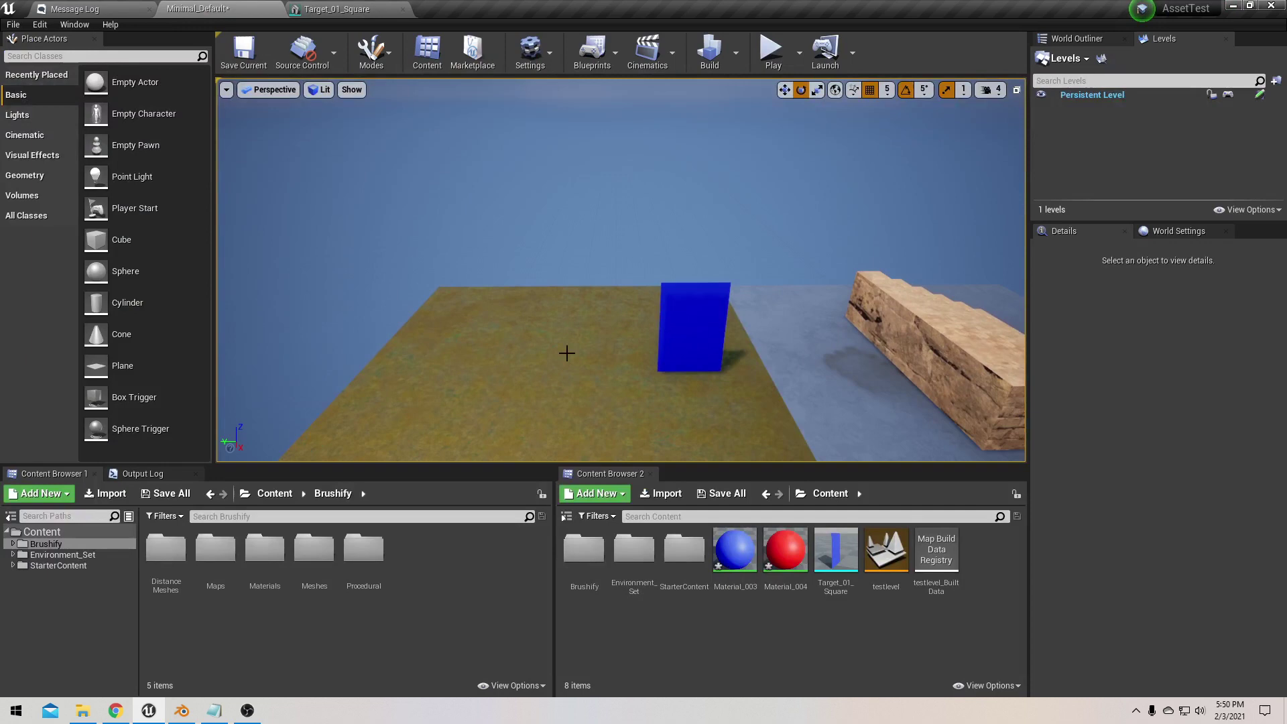
pyautogui.moveTo(833, 565); pyautogui.dragTo(497, 342)
pyautogui.moveTo(836, 578); pyautogui.dragTo(584, 376)
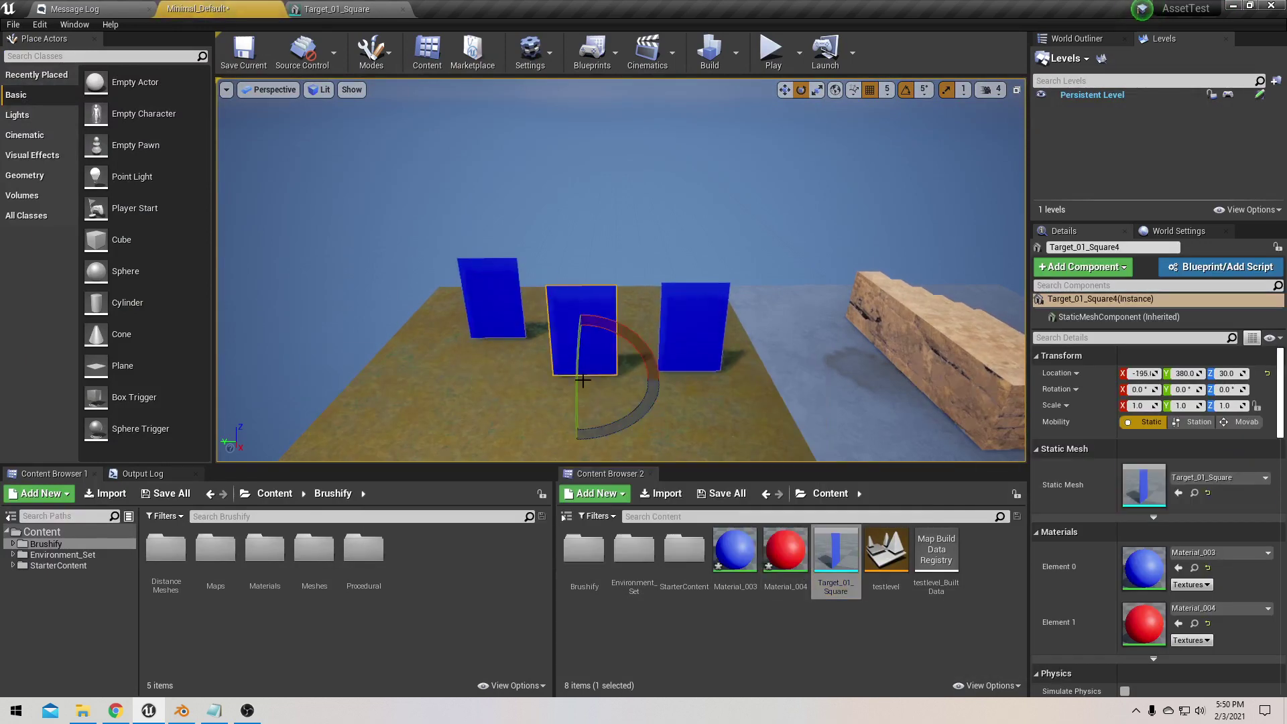
pyautogui.press('w')
pyautogui.moveTo(758, 402); pyautogui.dragTo(755, 427, button='right')
pyautogui.moveTo(682, 316); pyautogui.dragTo(681, 316)
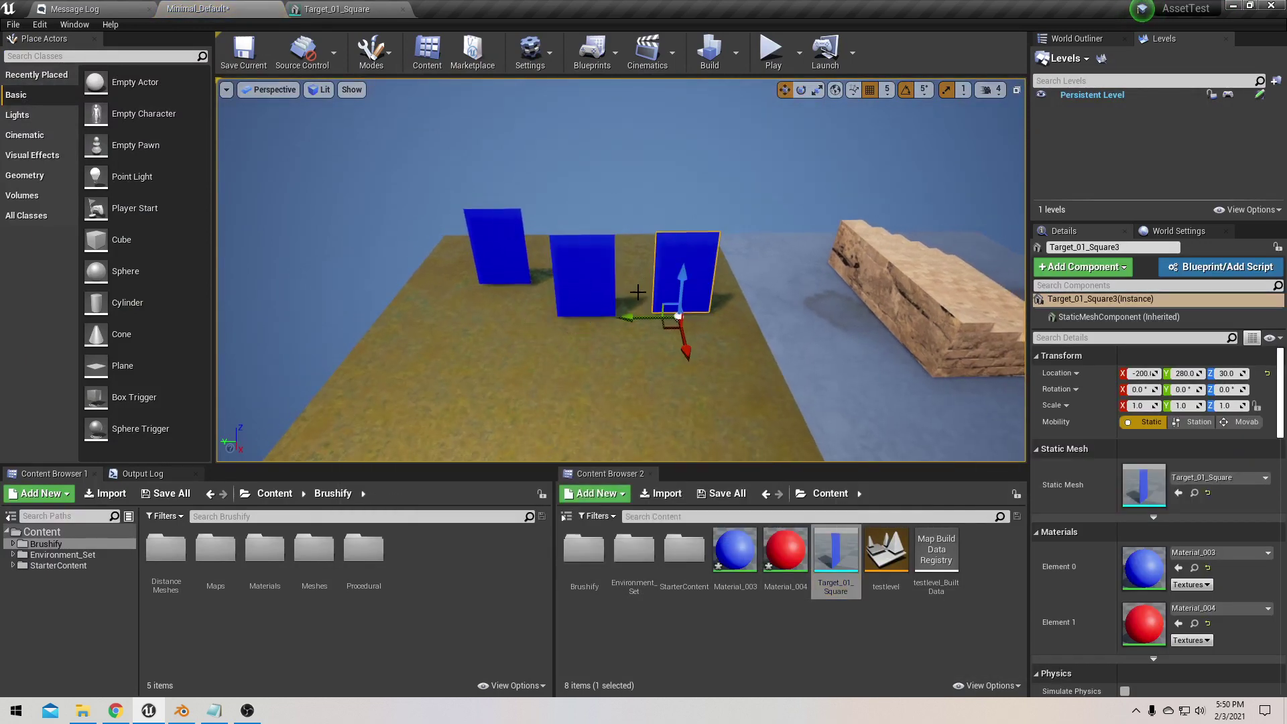
# Step: Undo the latest target placements until no Target_01_Square instance remains in the level
pyautogui.hotkey('ctrl', 'z')
pyautogui.hotkey('ctrl', 'z')
pyautogui.hotkey('ctrl', 'z')
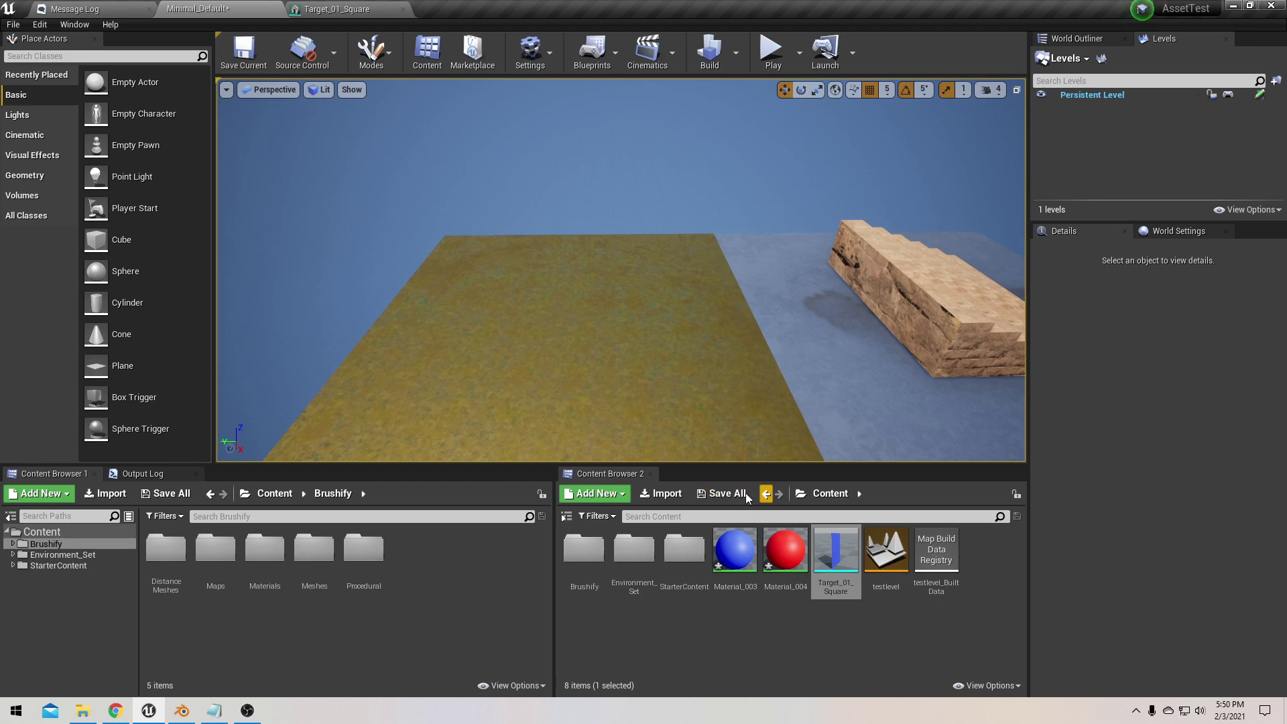
# Step: Place the SM_Chair mesh from the StarterContent Props folder onto the yellow-green platform in the level
pyautogui.click(664, 611)
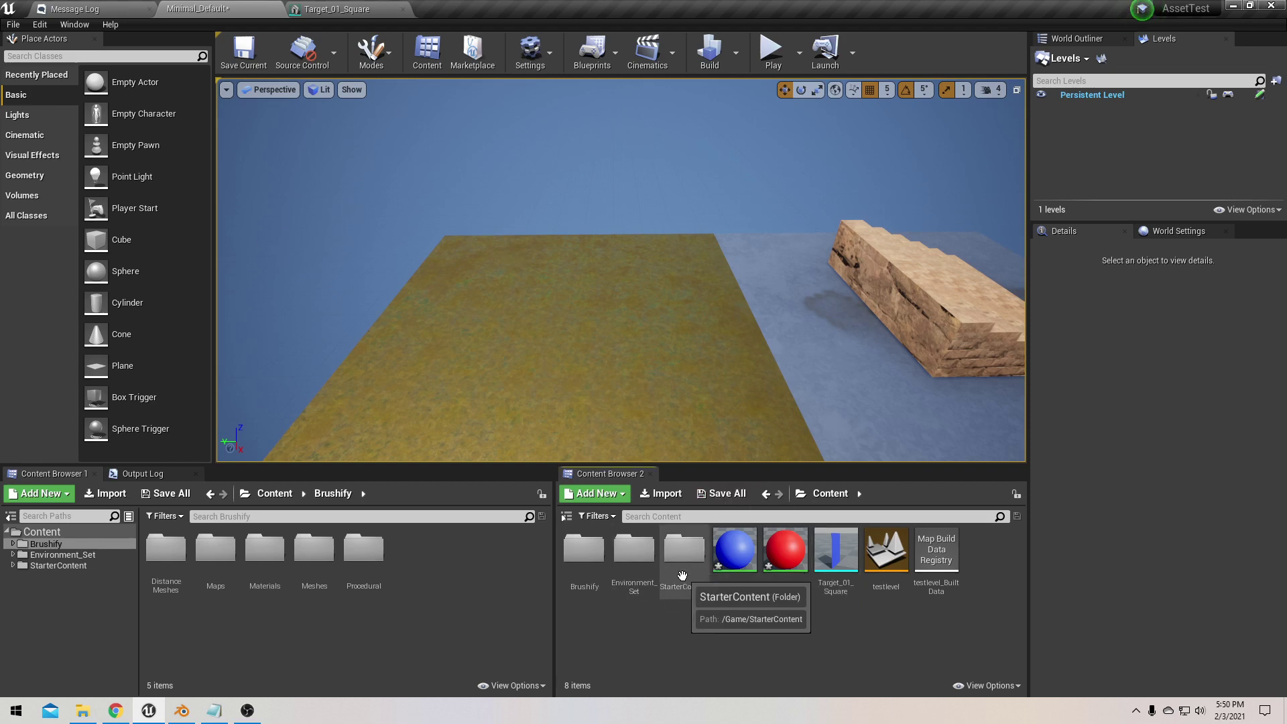
pyautogui.doubleClick(675, 565)
pyautogui.doubleClick(939, 576)
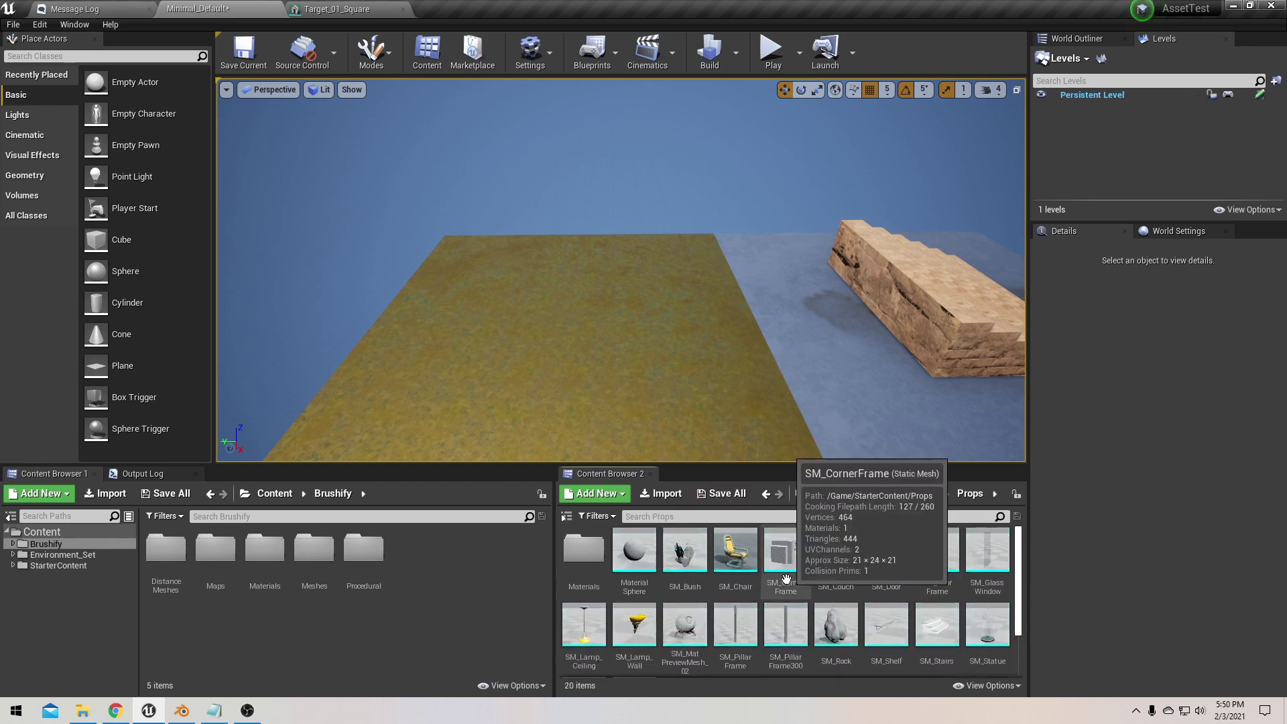
pyautogui.moveTo(736, 560); pyautogui.dragTo(653, 368)
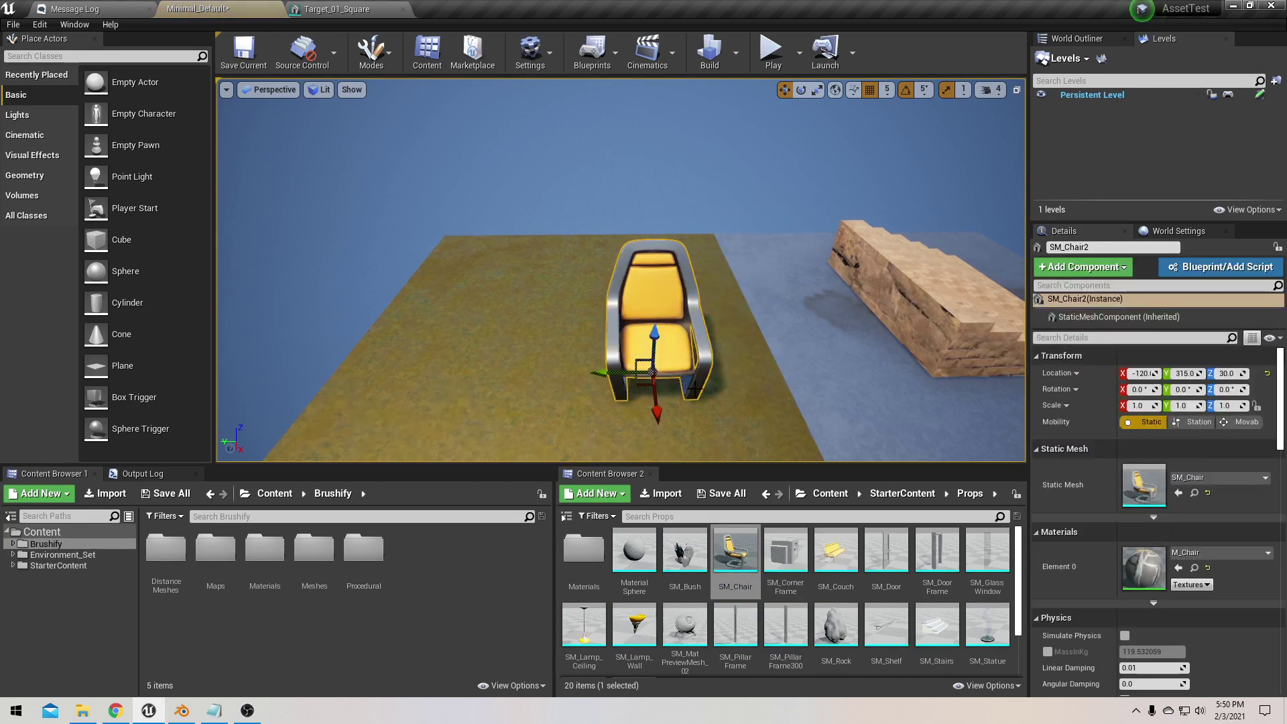
# Step: Move the chair back along the X axis to -155
pyautogui.moveTo(689, 383); pyautogui.dragTo(703, 313, button='right')
pyautogui.rightClick(702, 313)
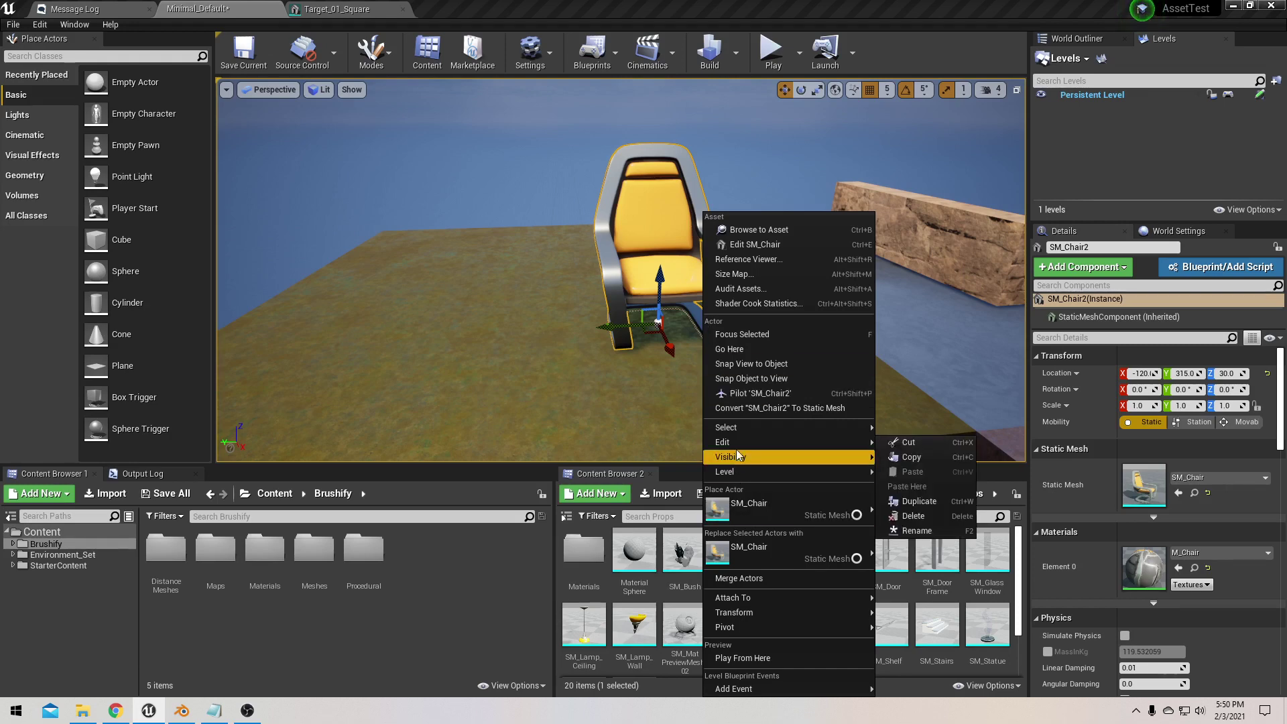
pyautogui.moveTo(754, 440)
pyautogui.moveTo(691, 281); pyautogui.dragTo(649, 282, button='right')
pyautogui.moveTo(671, 401); pyautogui.dragTo(666, 370)
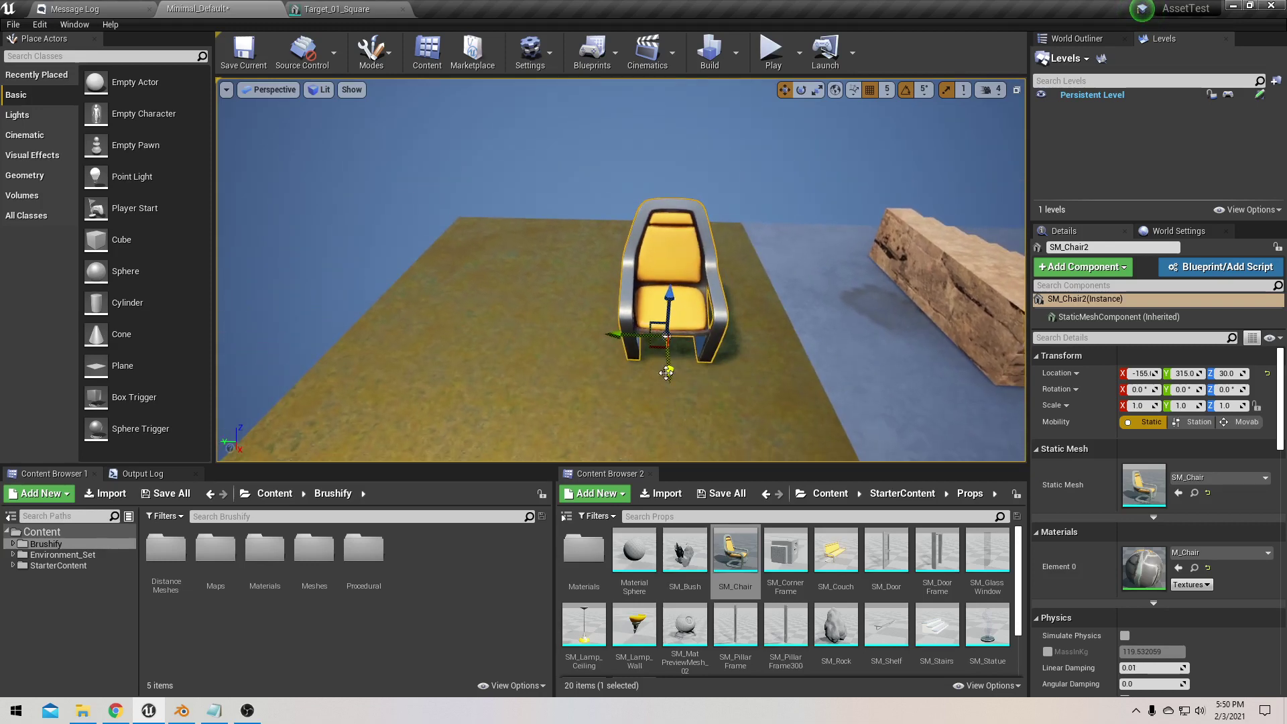
pyautogui.moveTo(701, 370)
pyautogui.mouseDown(button='right')
pyautogui.moveTo(699, 402)
pyautogui.moveTo(701, 371)
pyautogui.mouseUp(button='right')
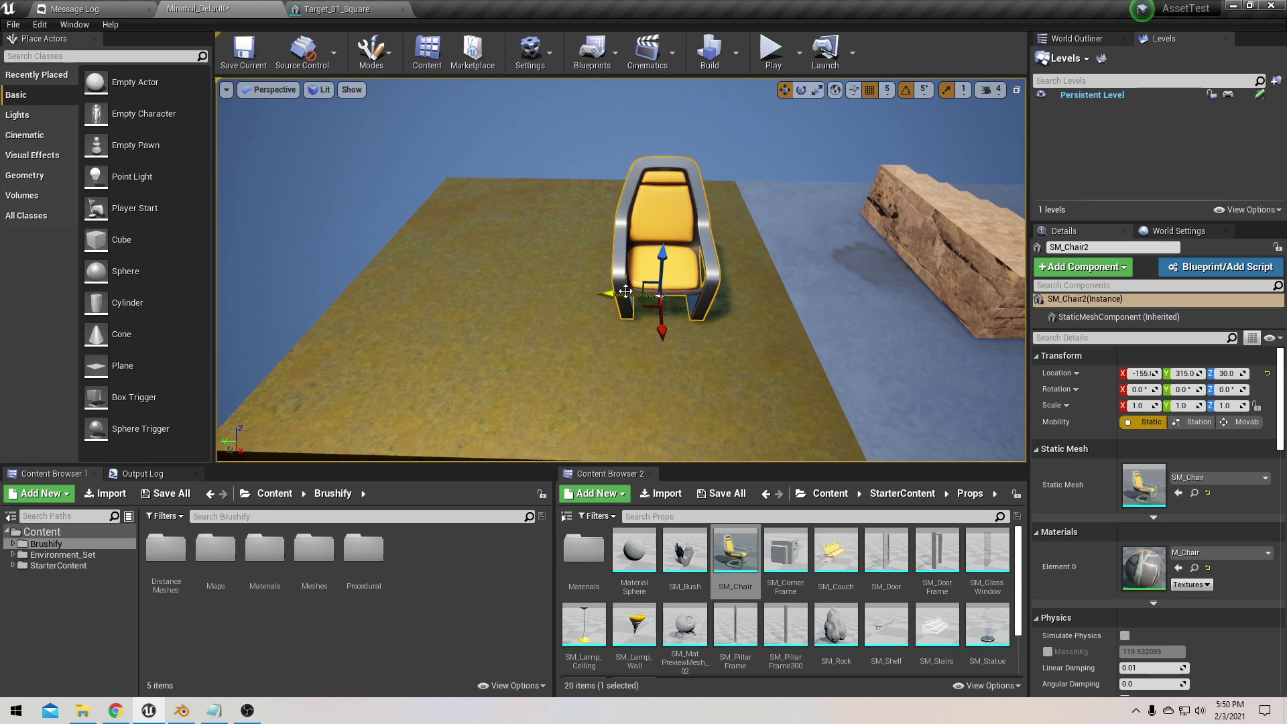
pyautogui.moveTo(625, 291); pyautogui.dragTo(636, 314, button='right')
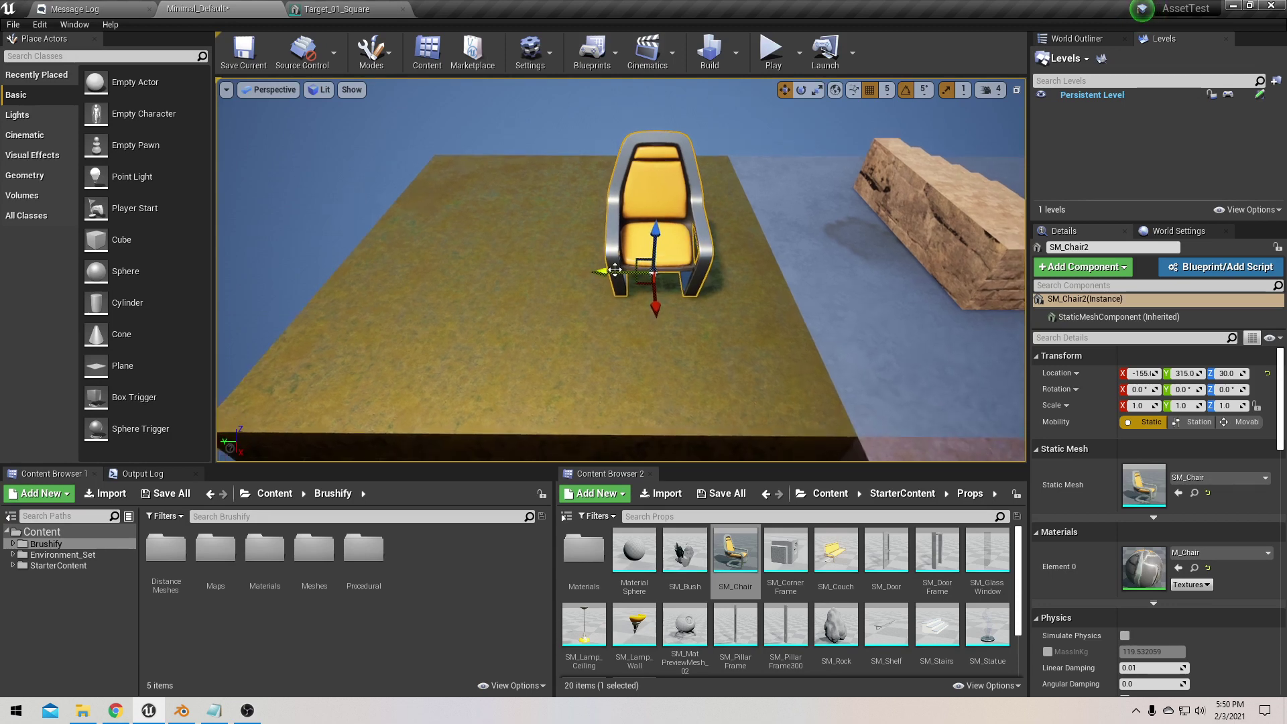
pyautogui.press('s')
pyautogui.moveTo(614, 270)
pyautogui.mouseDown(button='right')
pyautogui.moveTo(614, 254)
pyautogui.moveTo(614, 274)
pyautogui.mouseUp(button='right')
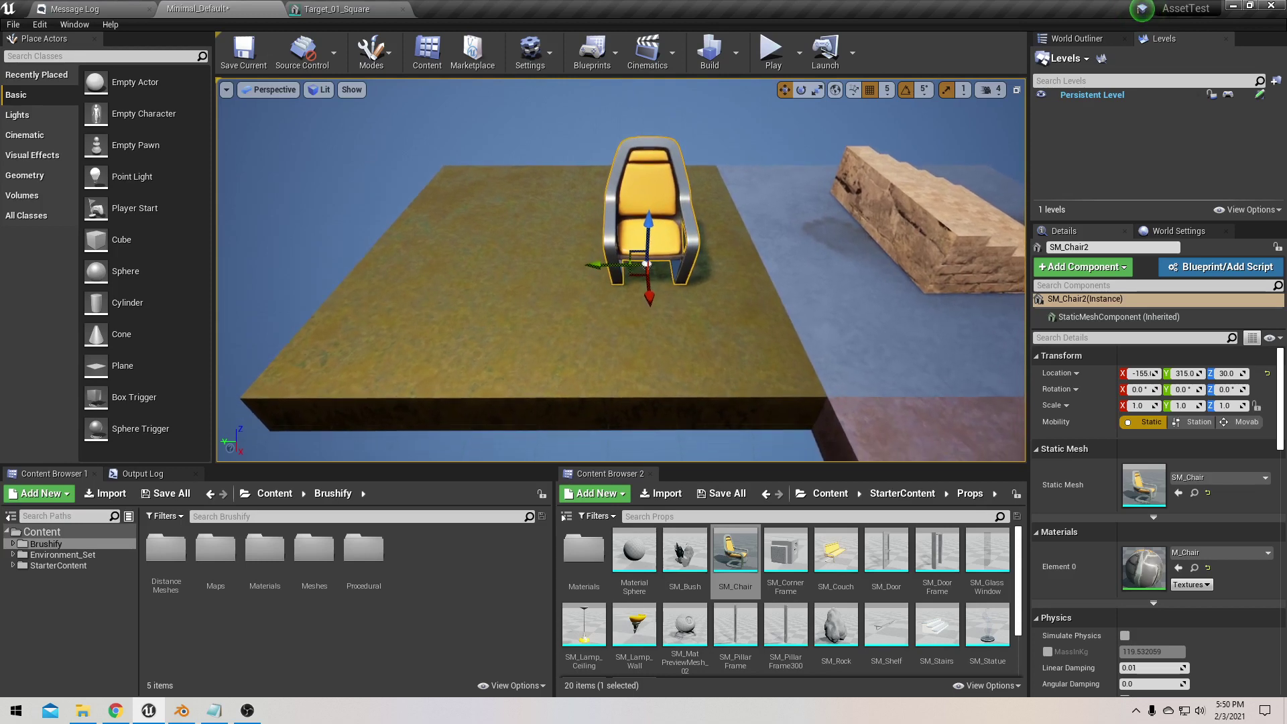
pyautogui.moveTo(696, 262); pyautogui.dragTo(696, 252, button='right')
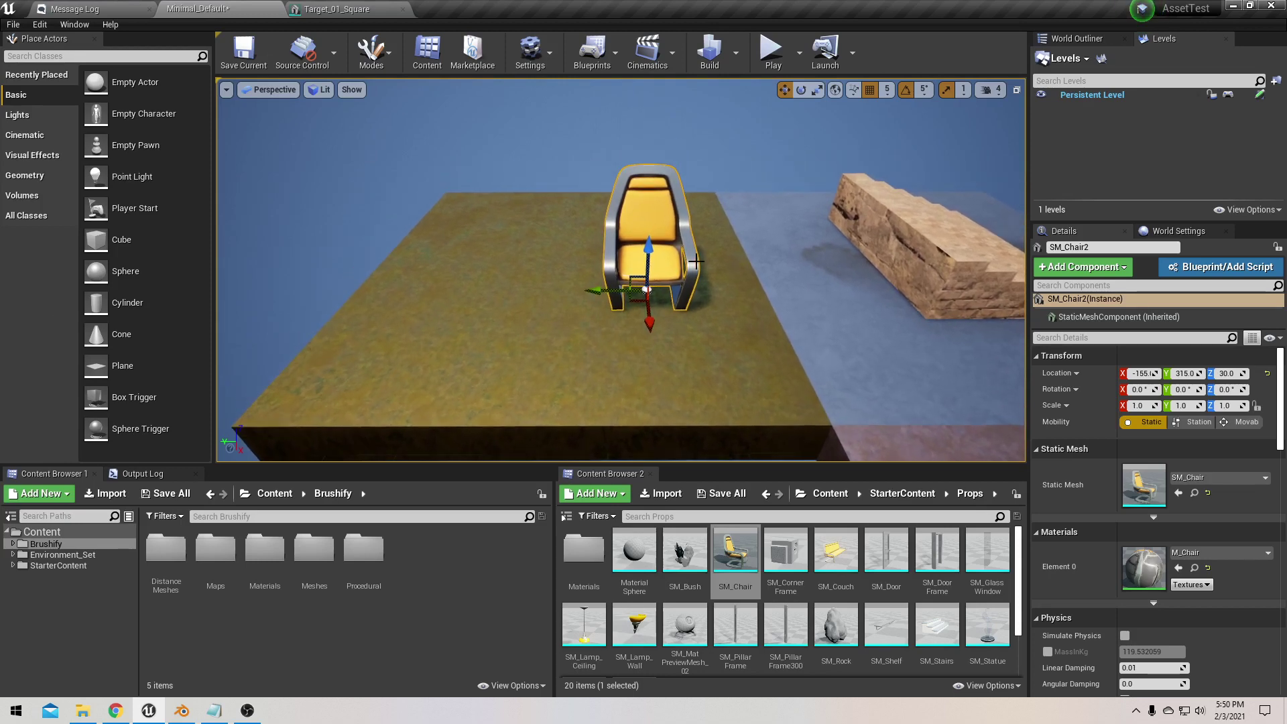
# Step: Set the chair's pivot offset to a point beside its right front leg and keep it with Set as Pivot Offset
pyautogui.rightClick(677, 290)
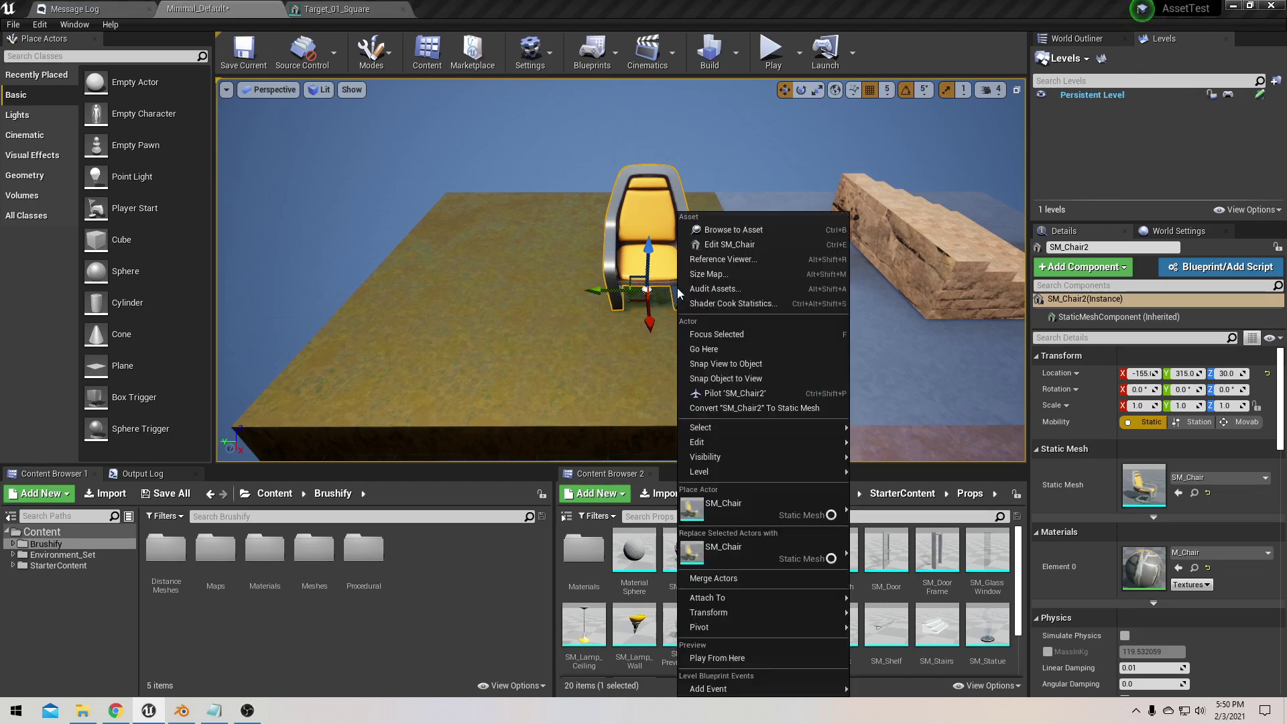
pyautogui.moveTo(734, 631)
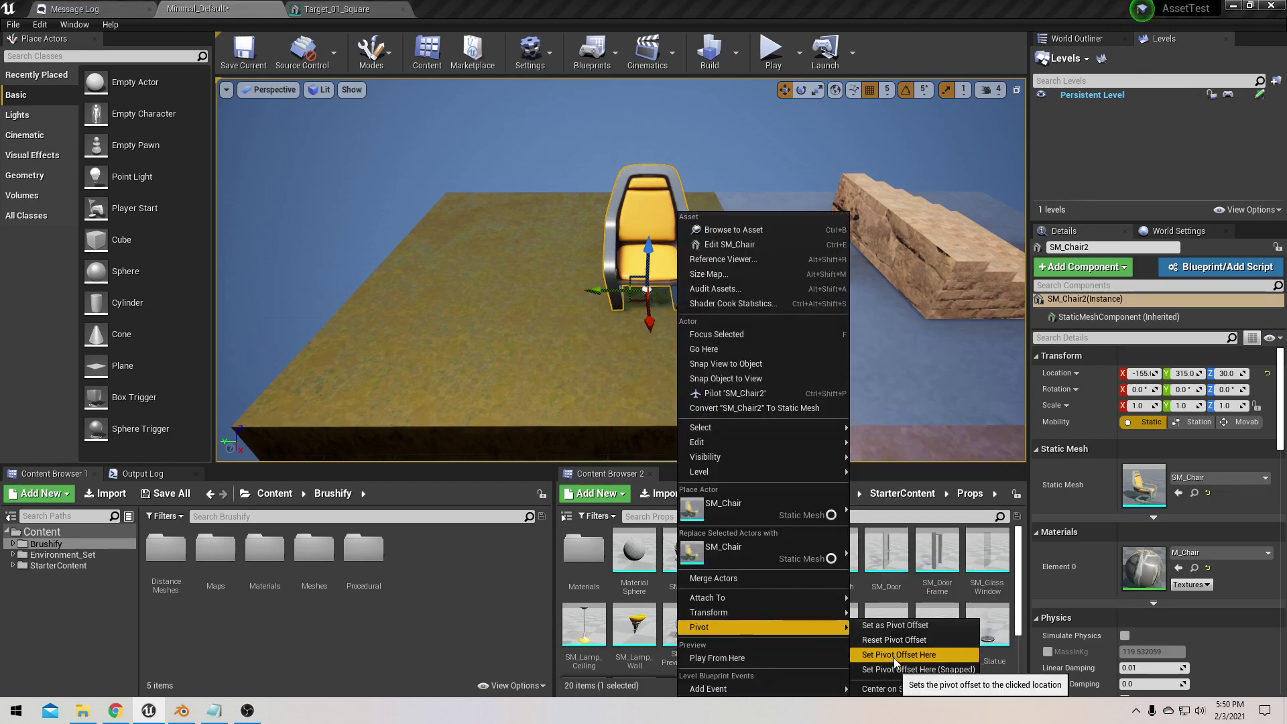
pyautogui.click(894, 655)
pyautogui.rightClick(665, 289)
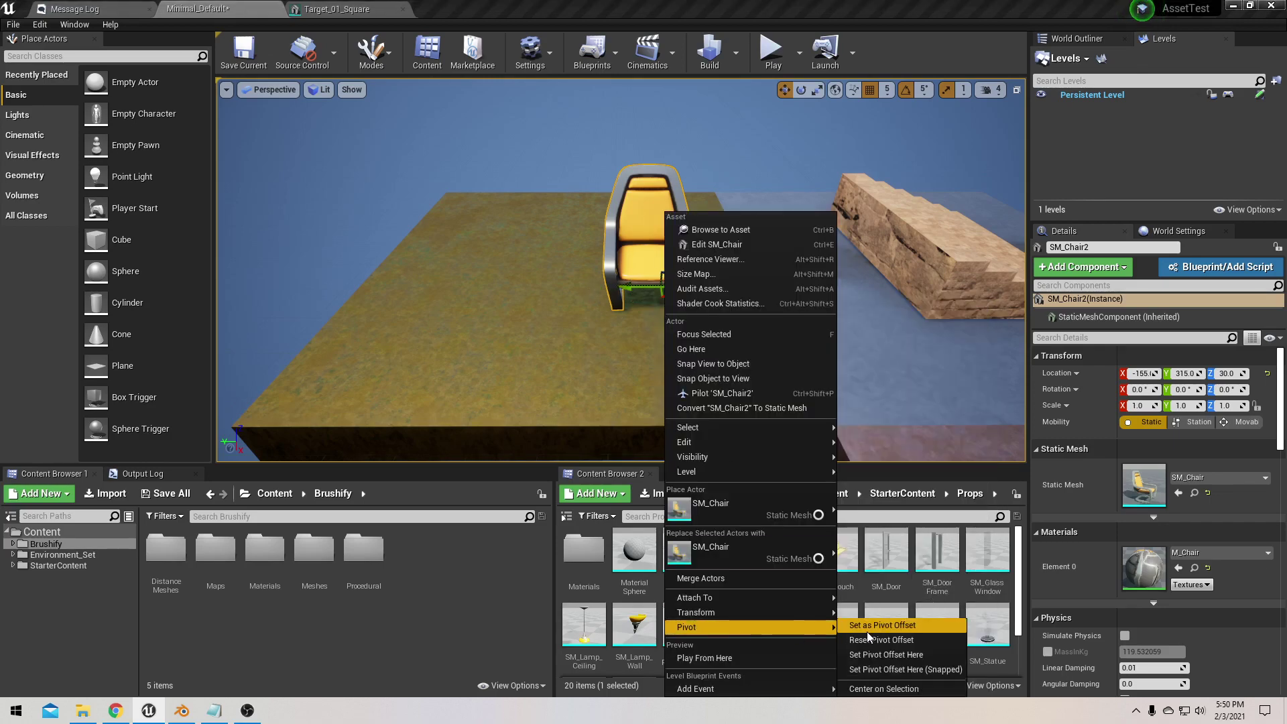
pyautogui.click(866, 630)
pyautogui.click(686, 293)
pyautogui.click(639, 308)
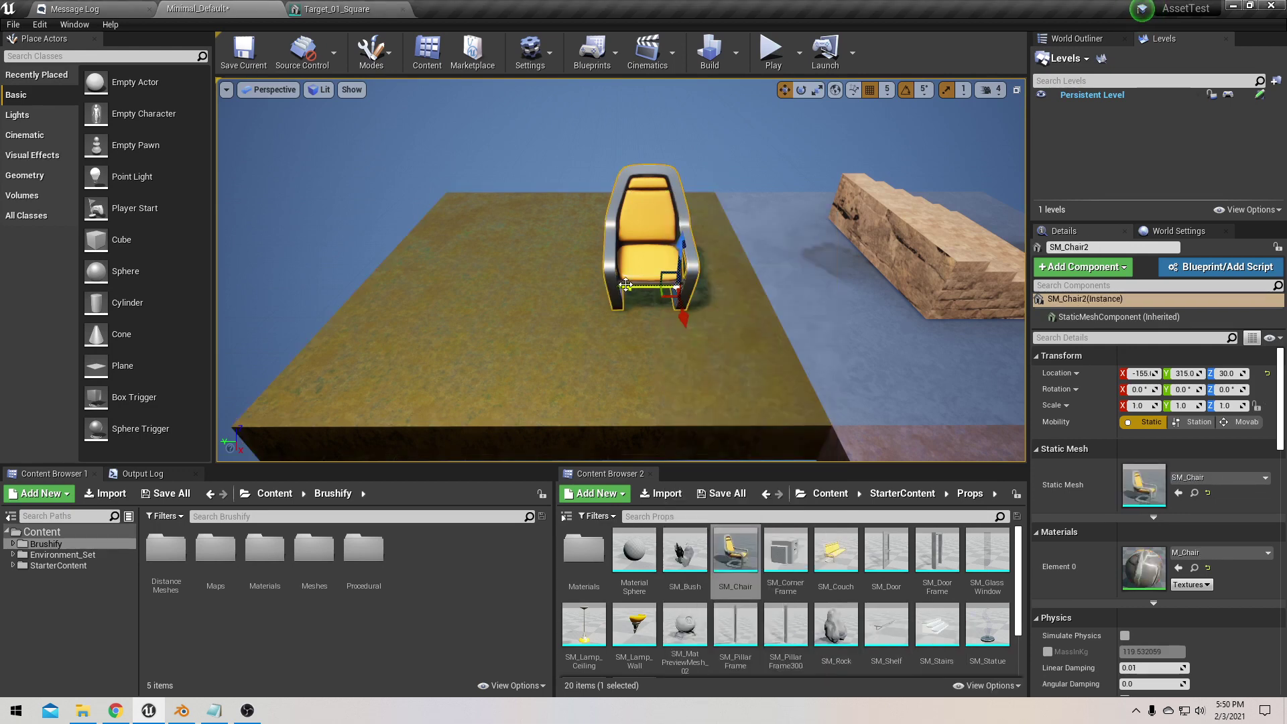
# Step: Duplicate the chair twice in a row to its right and compare the pivots of the original and the middle copy
pyautogui.keyDown('alt'); pyautogui.moveTo(627, 285); pyautogui.dragTo(822, 289); pyautogui.keyUp('alt')
pyautogui.click(779, 271)
pyautogui.click(673, 268)
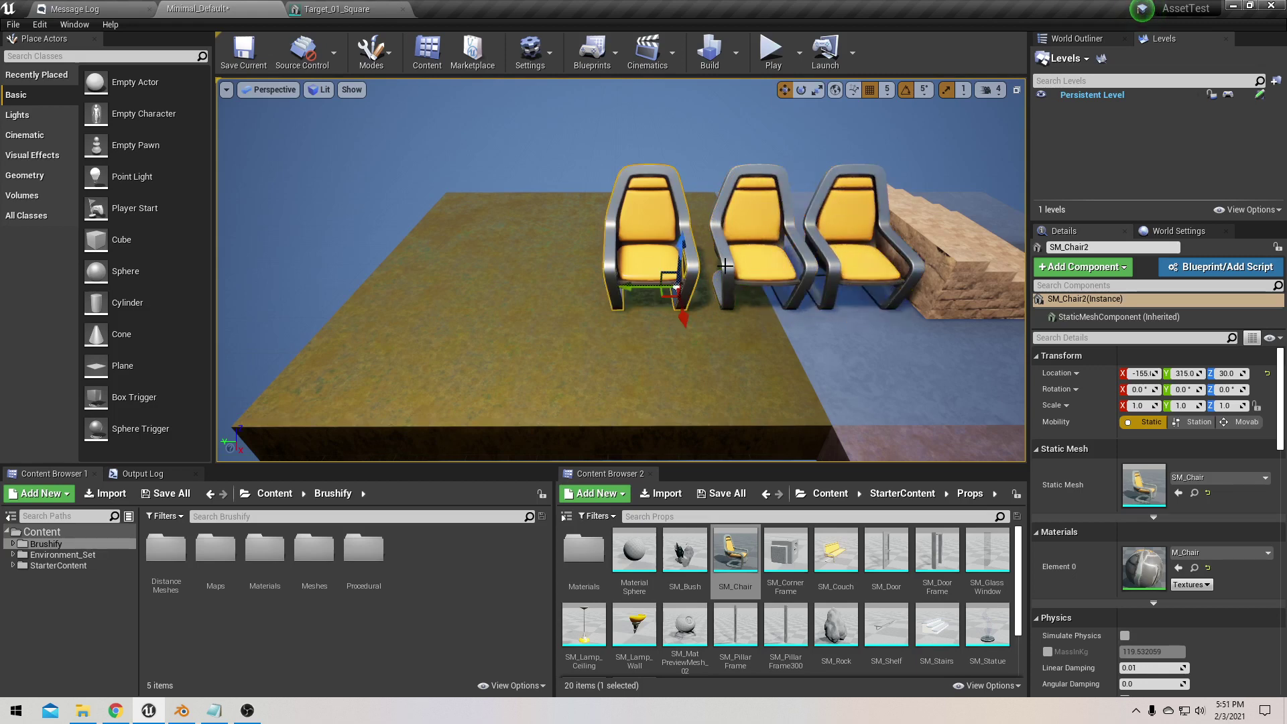
pyautogui.click(726, 268)
# Step: Delete both chair copies and reselect the original chair
pyautogui.click(851, 266)
pyautogui.press('Delete')
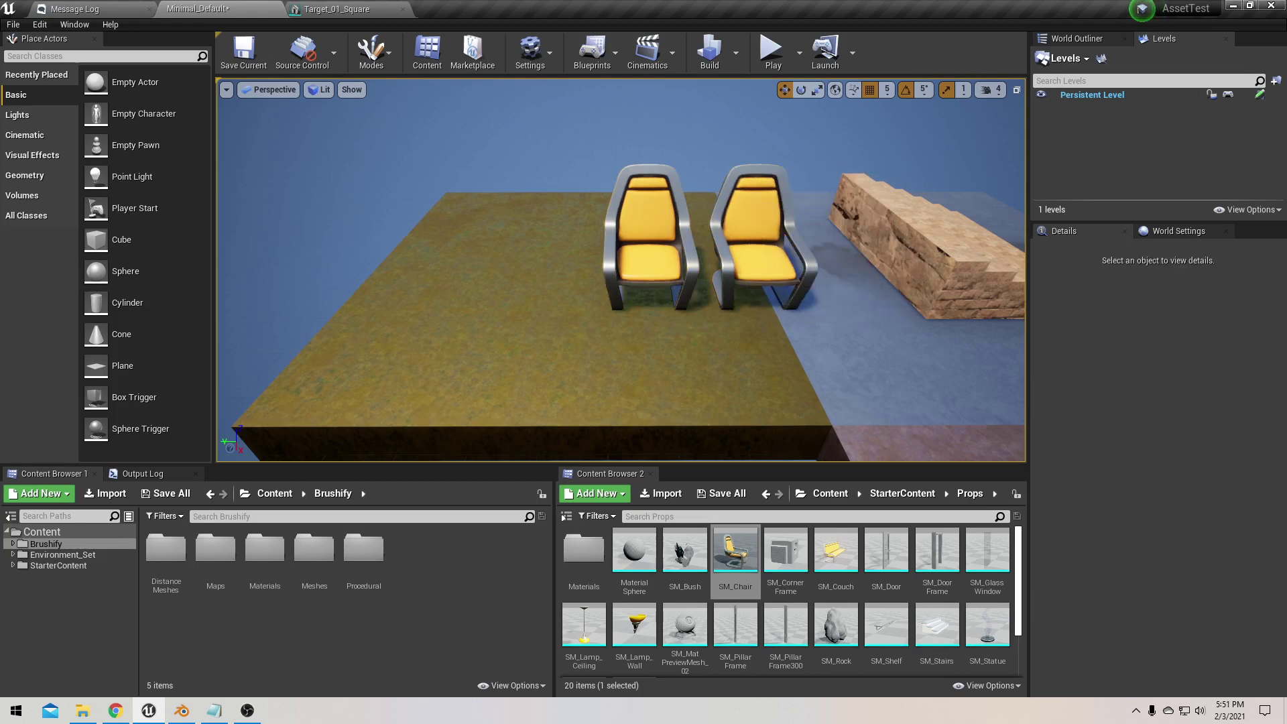
pyautogui.click(775, 264)
pyautogui.press('Delete')
pyautogui.click(663, 255)
pyautogui.moveTo(676, 287); pyautogui.dragTo(730, 289, button='right')
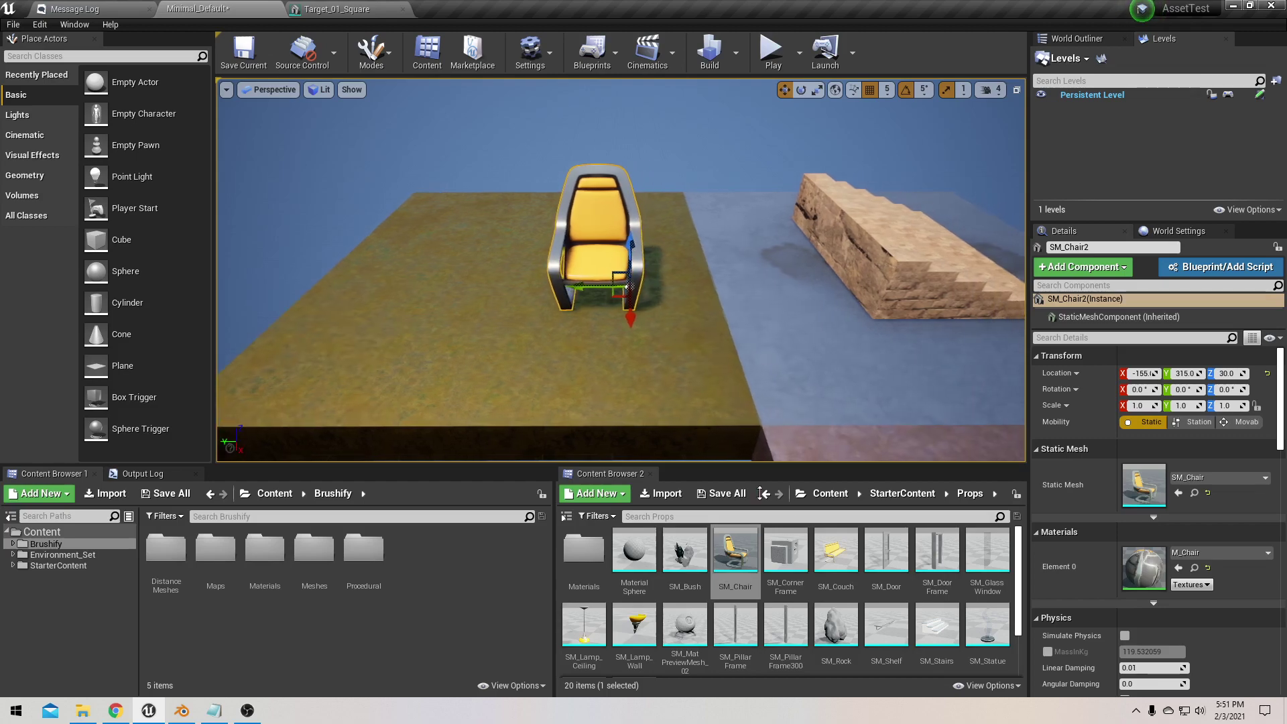
# Step: Create an Actor-based Blueprint Class named Chair in the Content folder
pyautogui.click(825, 495)
pyautogui.rightClick(827, 602)
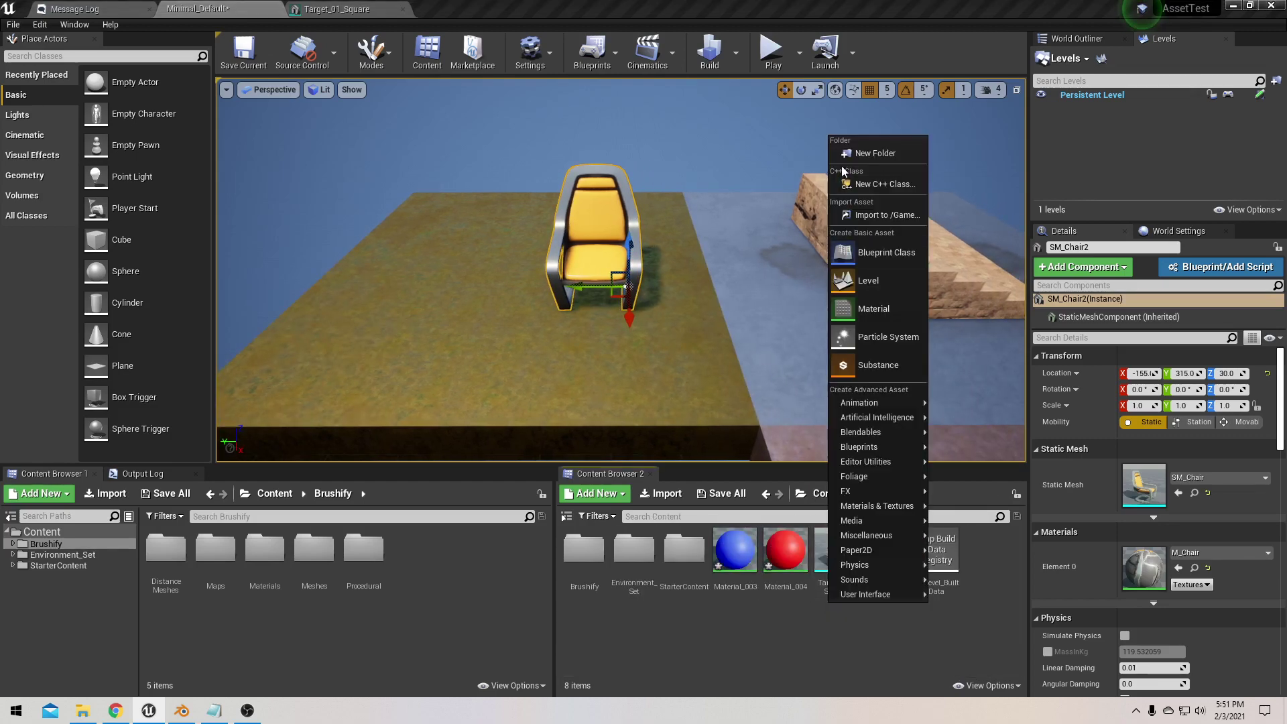
pyautogui.click(857, 252)
pyautogui.click(499, 248)
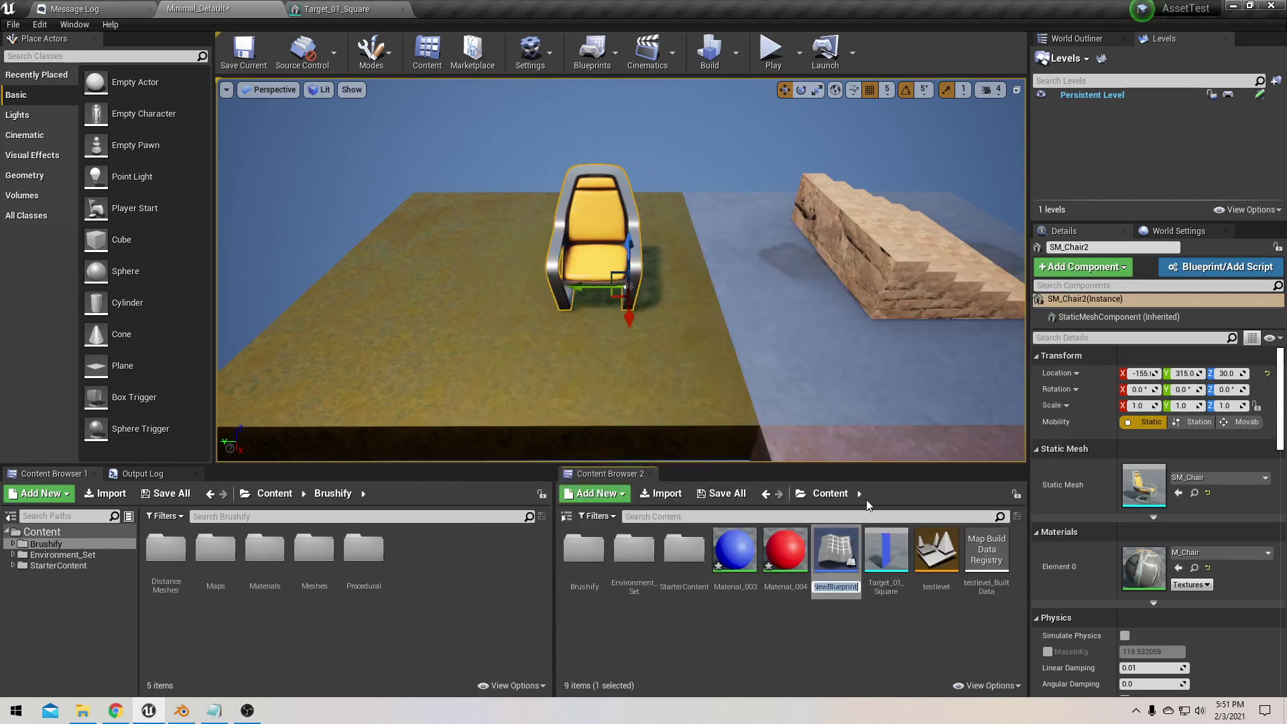
pyautogui.write('Chair')
pyautogui.press('Return')
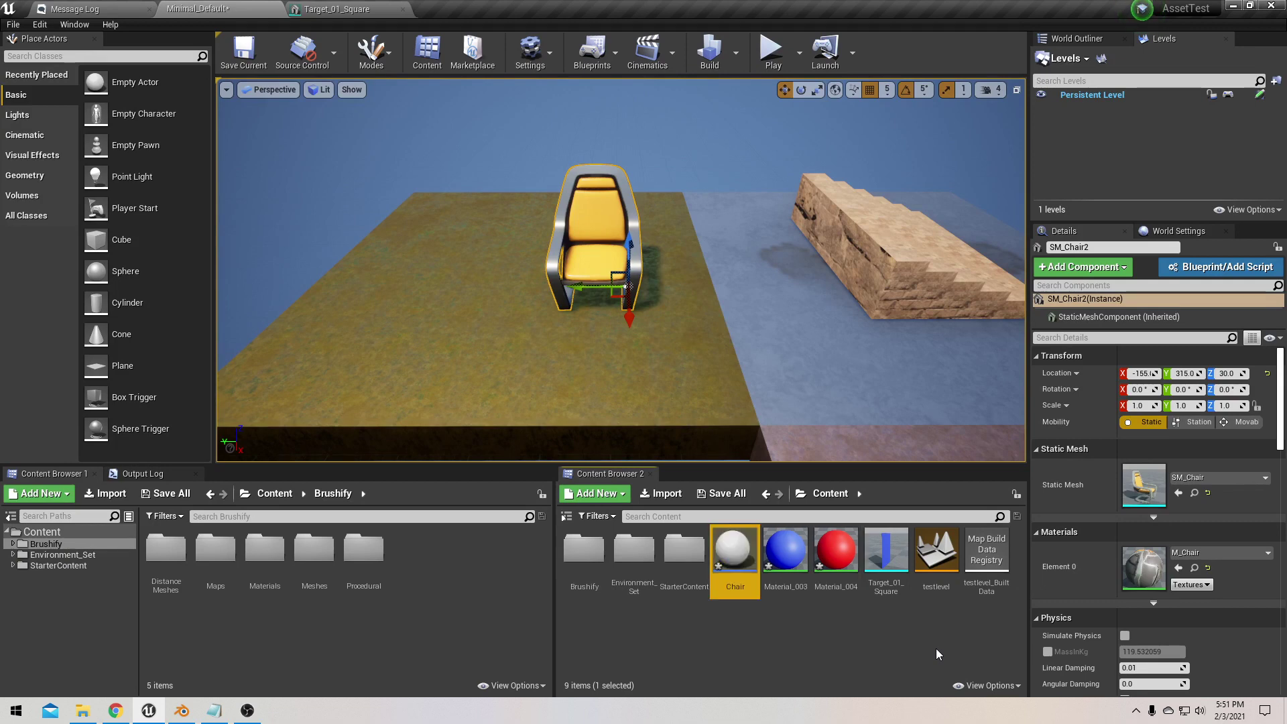
# Step: Open the Chair blueprint and add a Static Mesh component under its default scene root
pyautogui.doubleClick(733, 564)
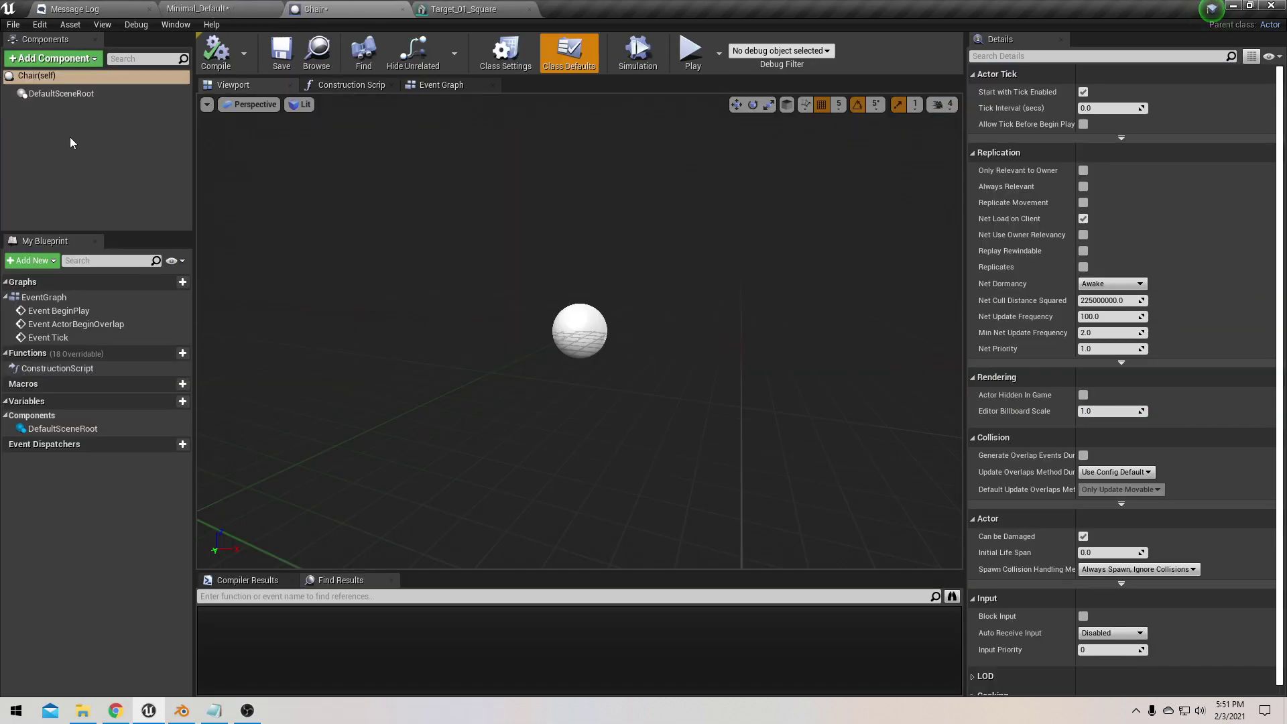
pyautogui.click(71, 142)
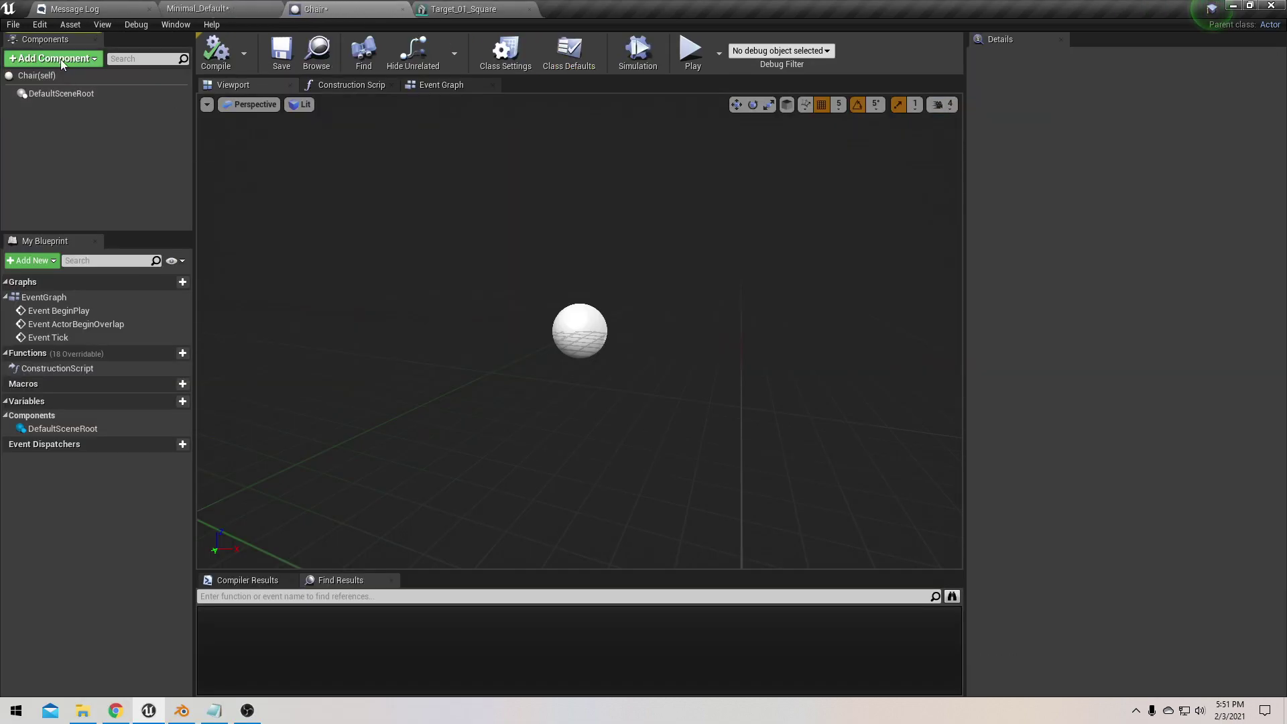
pyautogui.click(60, 59)
pyautogui.write('stat')
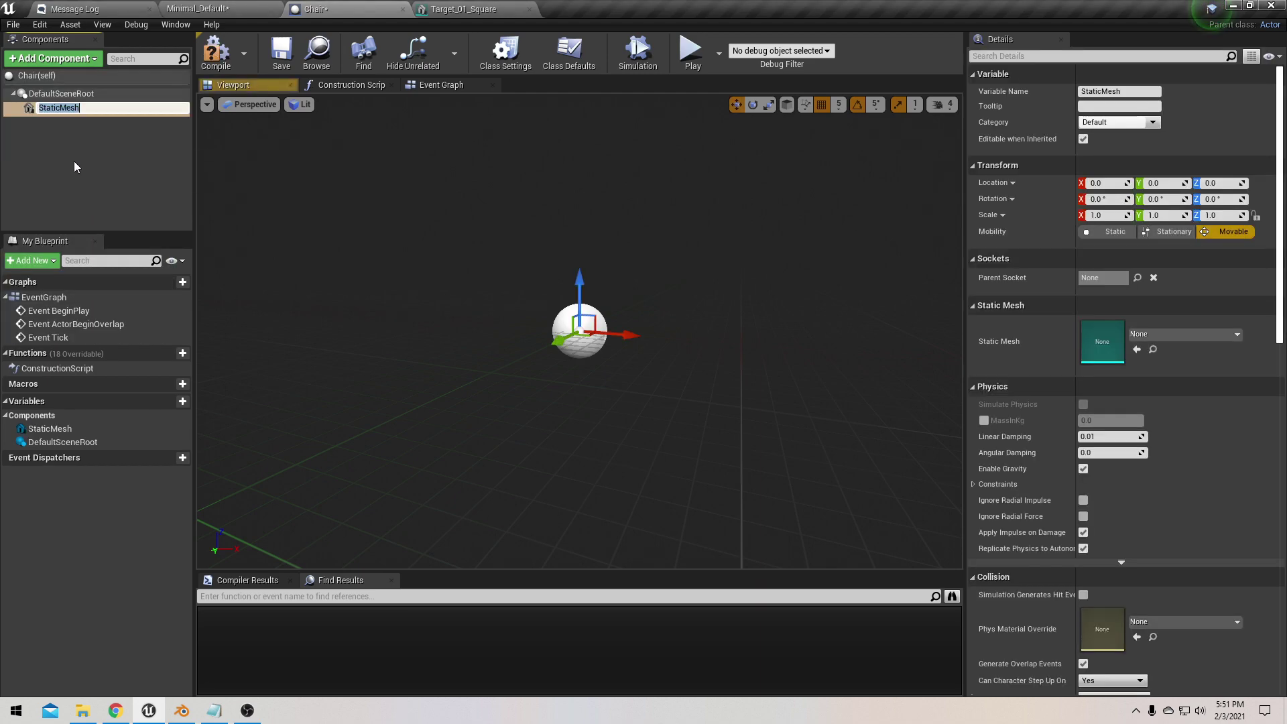
pyautogui.click(74, 162)
# Step: Assign the SM_Chair mesh from StarterContent/Props to the Chair blueprint's StaticMesh component
pyautogui.click(246, 3)
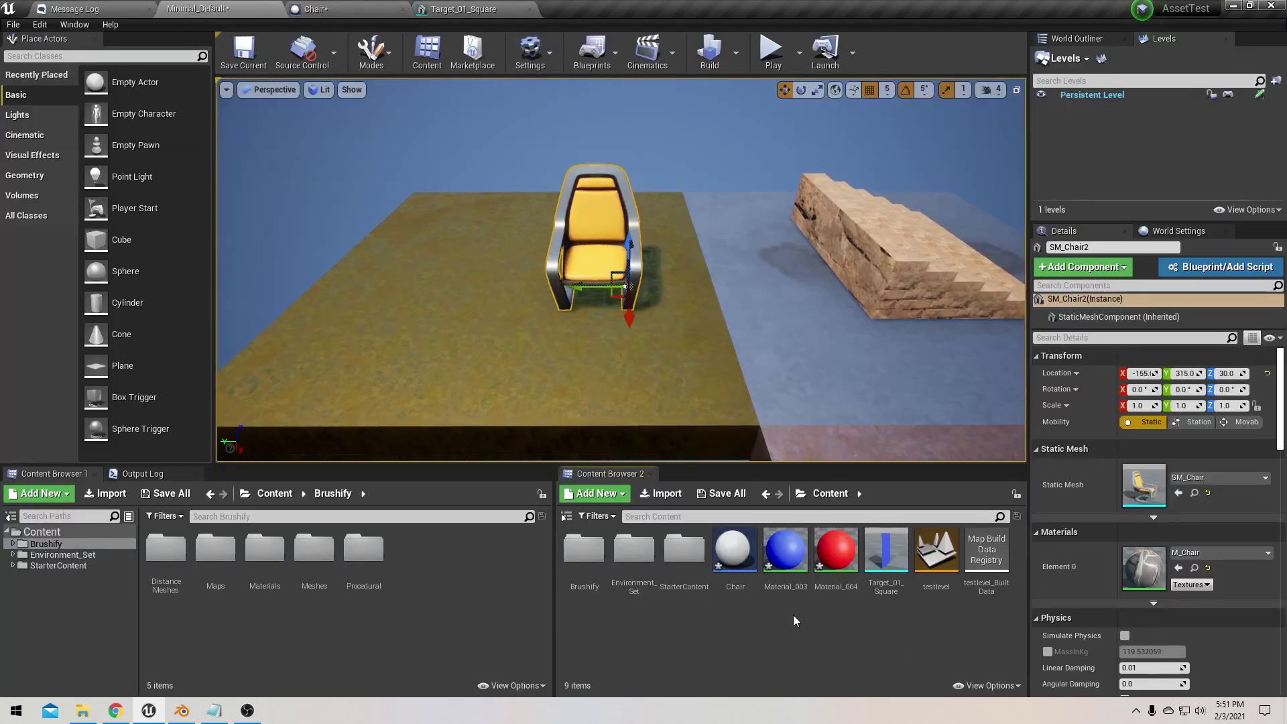
pyautogui.doubleClick(683, 553)
pyautogui.doubleClick(942, 582)
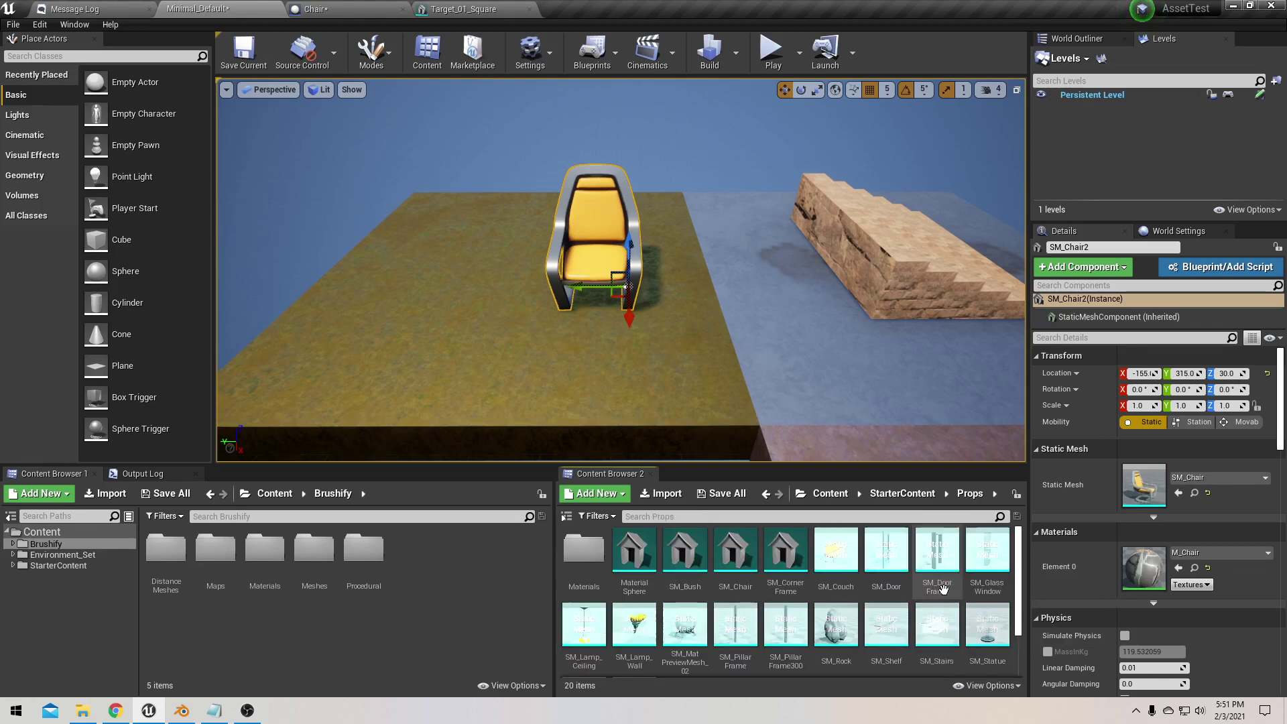
pyautogui.click(736, 554)
pyautogui.click(352, 7)
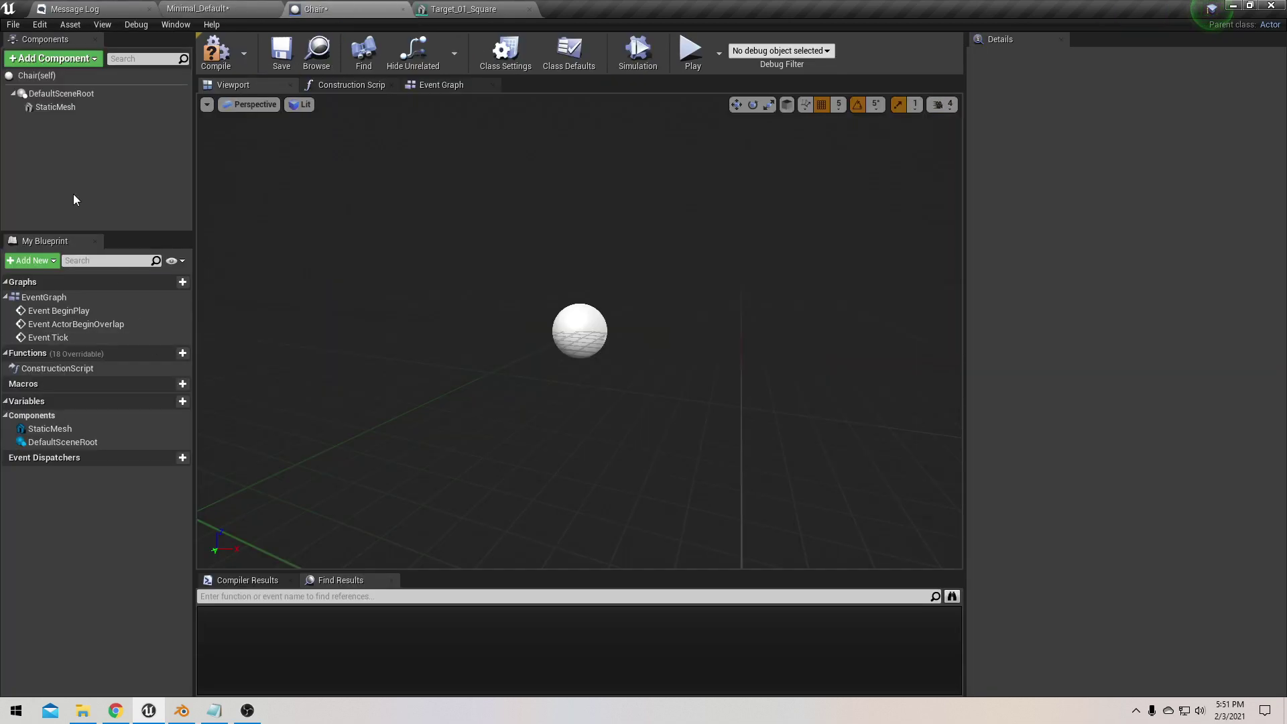
pyautogui.click(74, 109)
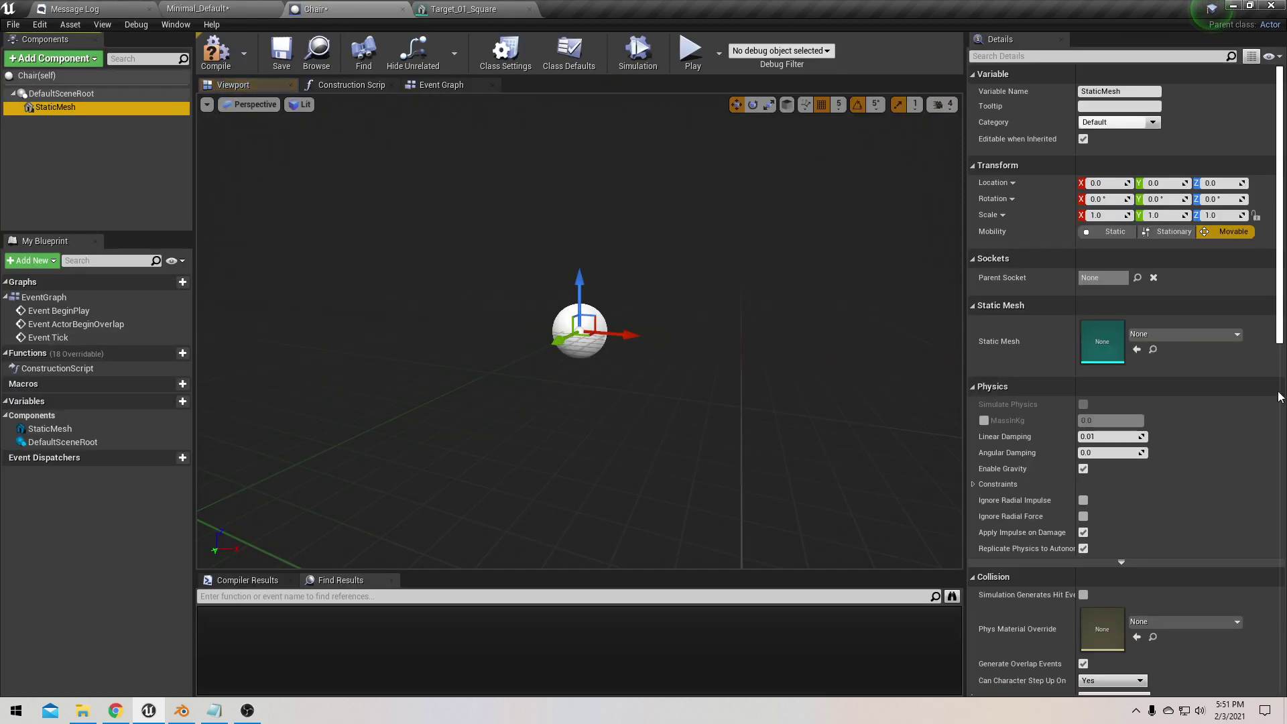
pyautogui.click(1135, 349)
pyautogui.moveTo(580, 302); pyautogui.dragTo(459, 124, button='right')
pyautogui.press('w')
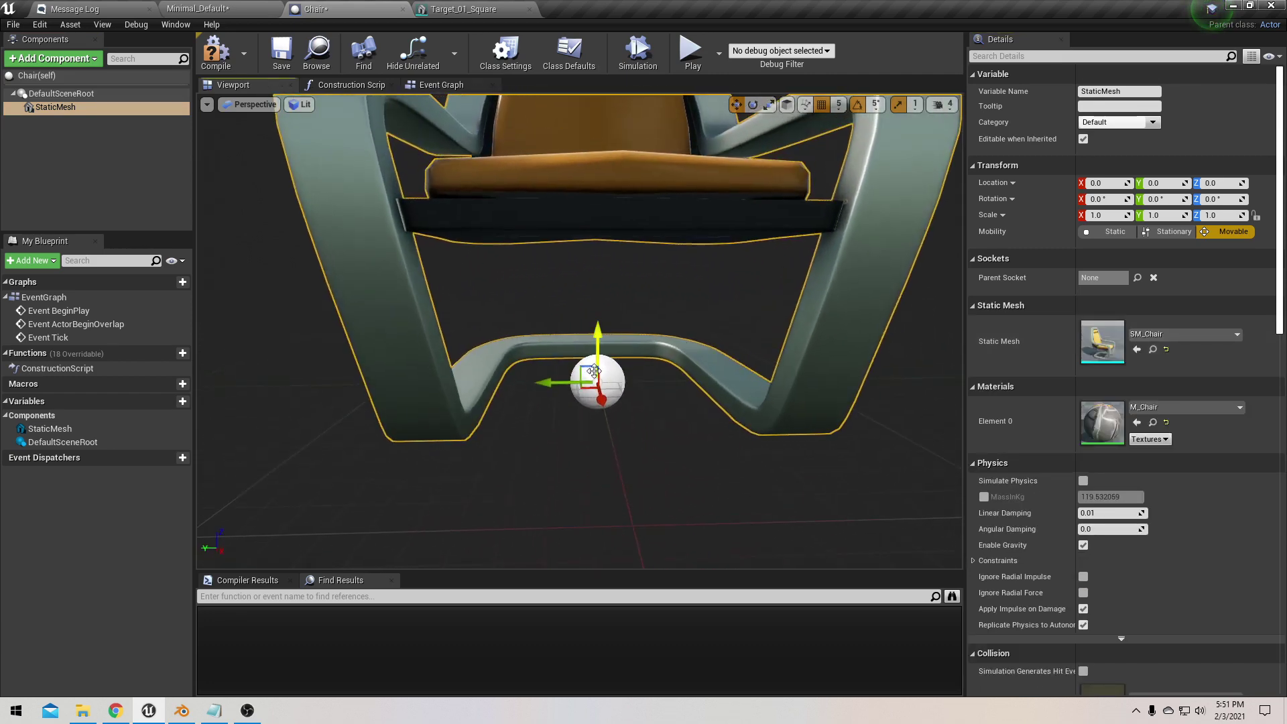
pyautogui.scroll(-5, 612, 352)
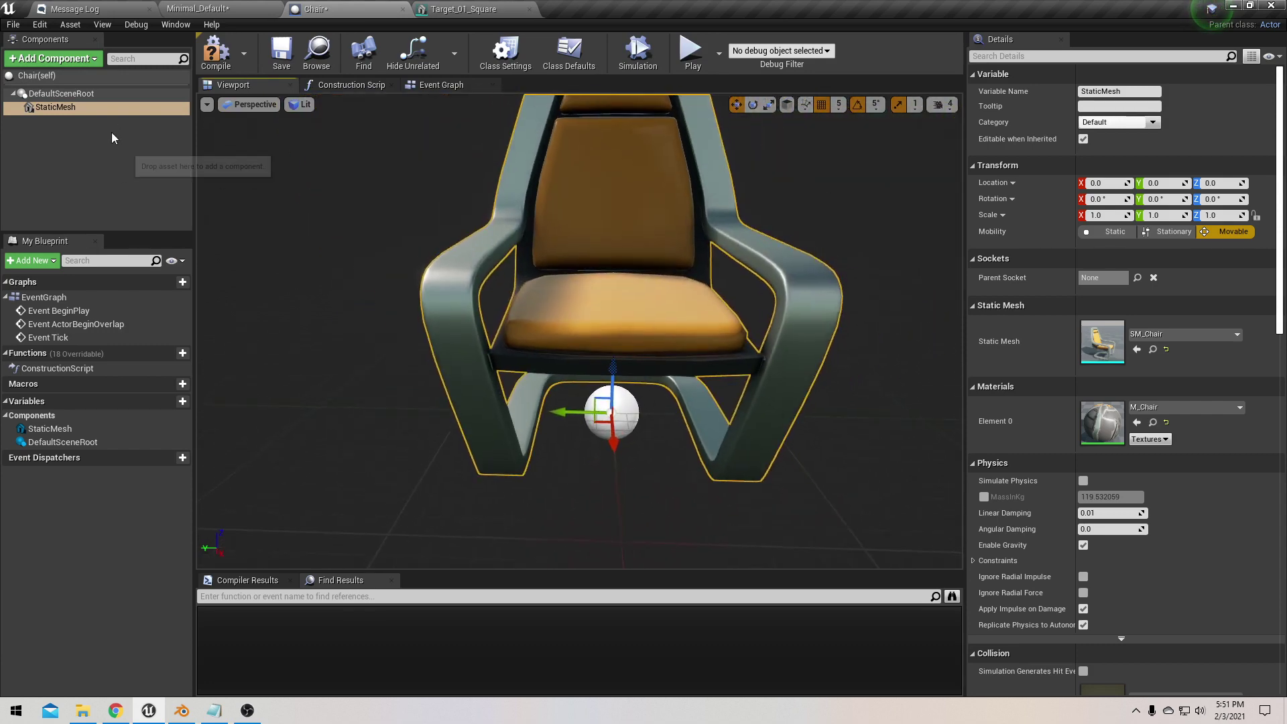
# Step: Move the StaticMesh component away from the scene root to Y 40, and compile and save the Chair blueprint
pyautogui.click(107, 96)
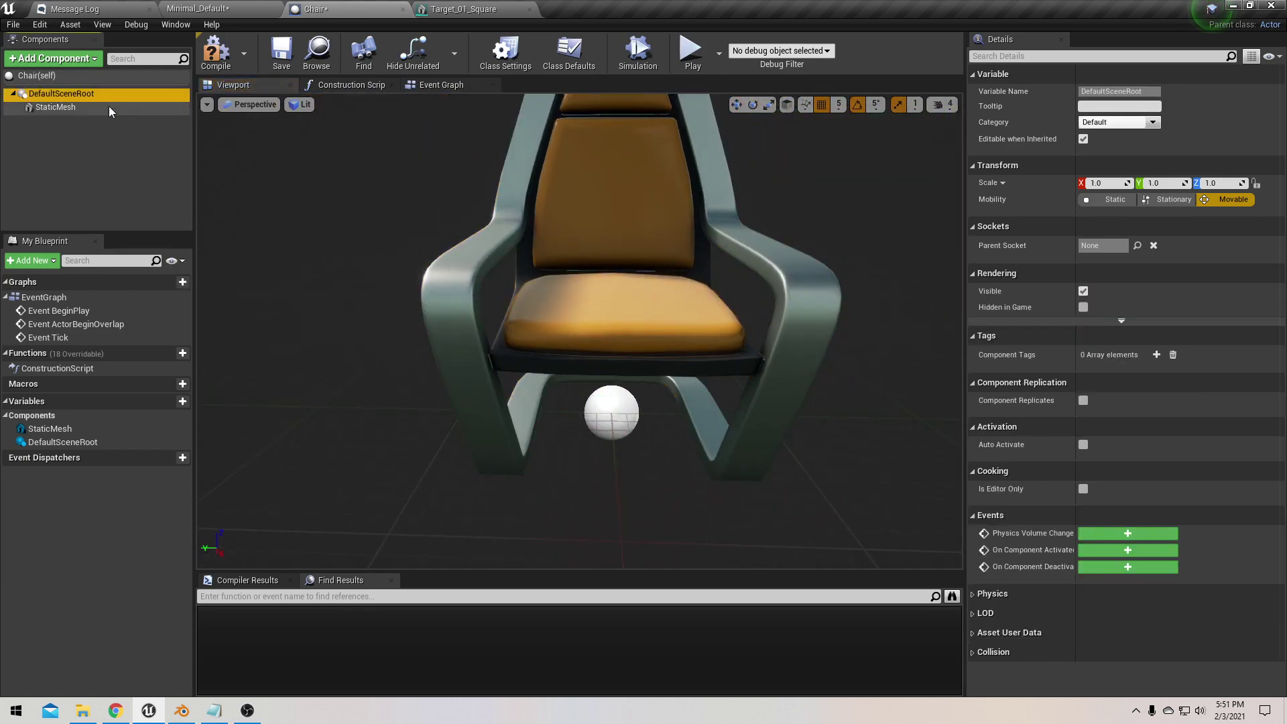
pyautogui.moveTo(760, 370); pyautogui.dragTo(766, 370, button='right')
pyautogui.moveTo(573, 322); pyautogui.dragTo(573, 348)
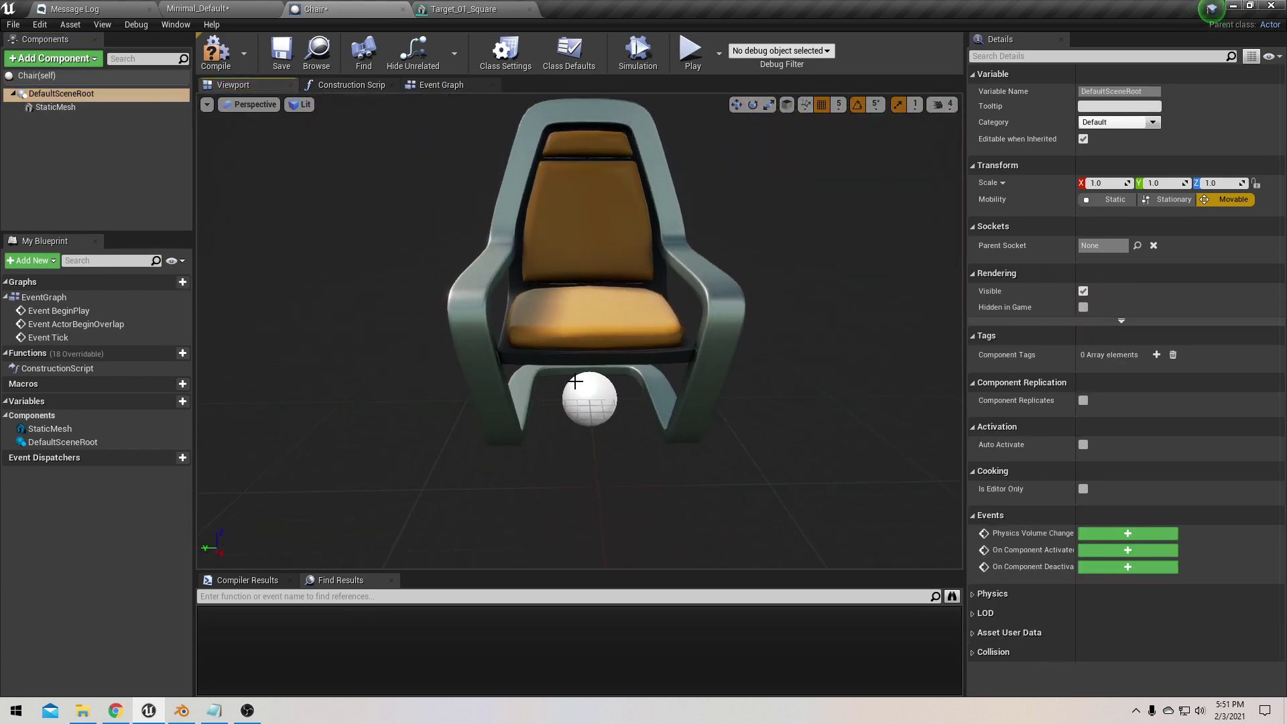
pyautogui.click(100, 108)
pyautogui.moveTo(578, 478); pyautogui.dragTo(579, 462, button='right')
pyautogui.press('w')
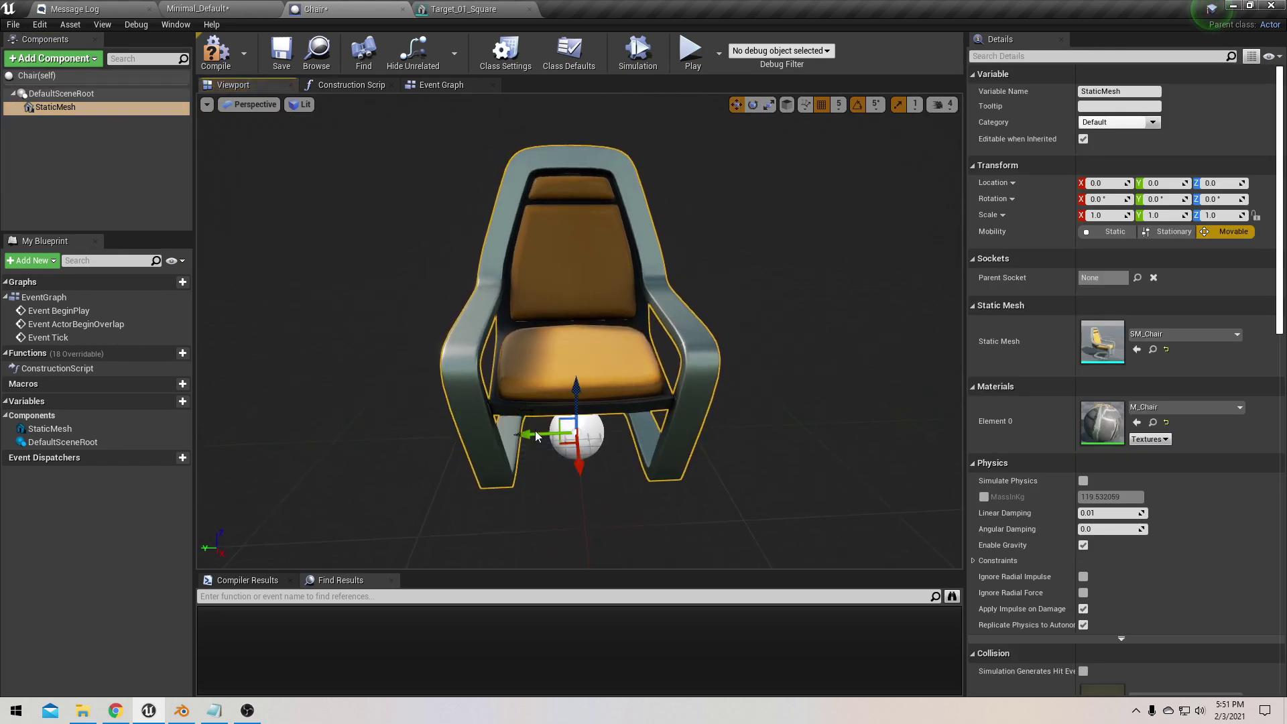
pyautogui.moveTo(536, 436); pyautogui.dragTo(440, 422)
pyautogui.moveTo(672, 372); pyautogui.dragTo(650, 350, button='right')
pyautogui.press('s')
pyautogui.click(216, 54)
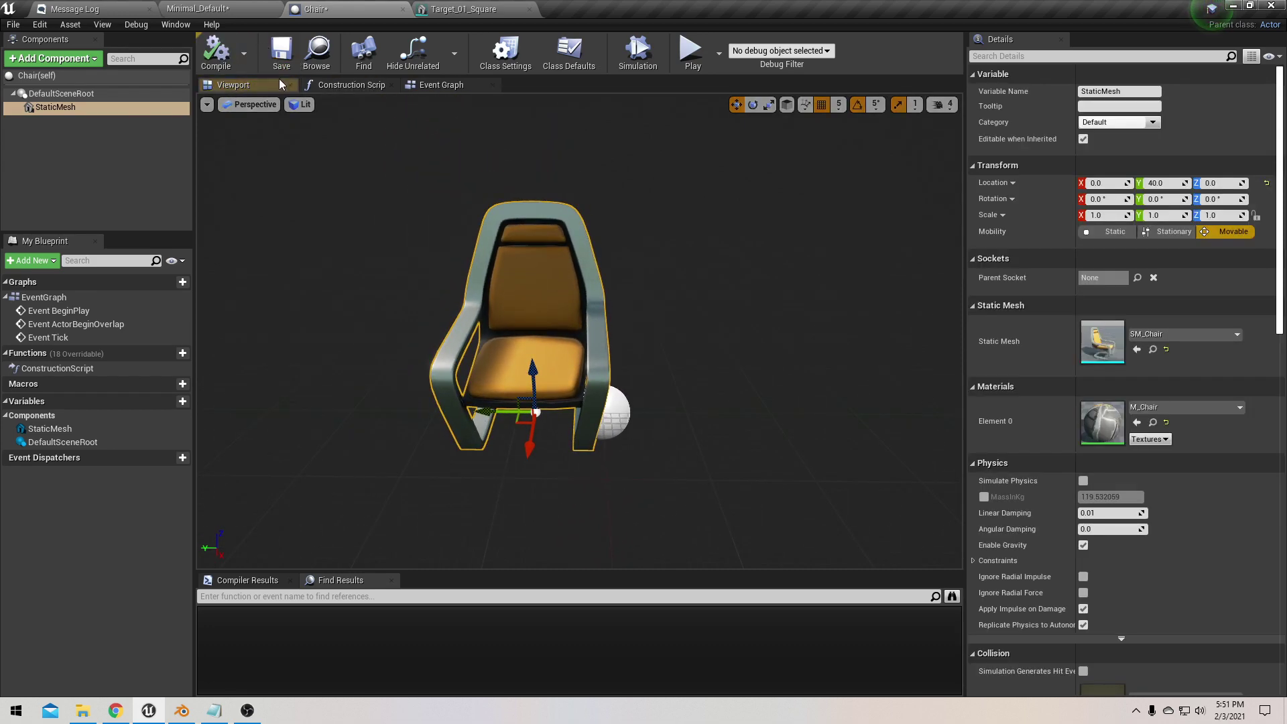
pyautogui.click(282, 50)
# Step: Place the Chair blueprint from the Content folder in the Minimal_Default level on the yellow floor, beside the existing chair
pyautogui.click(198, 8)
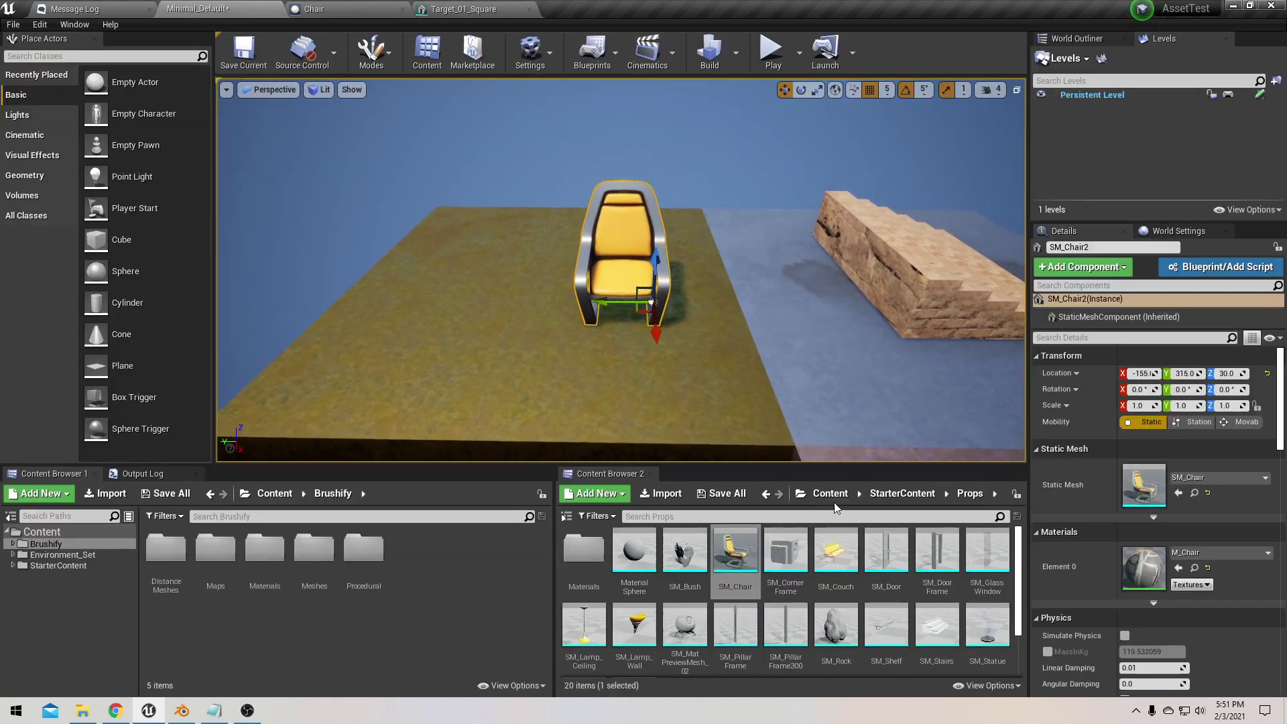
pyautogui.click(830, 493)
pyautogui.moveTo(735, 550); pyautogui.dragTo(420, 288)
pyautogui.press('a')
pyautogui.moveTo(443, 299); pyautogui.dragTo(469, 309, button='right')
pyautogui.press('w')
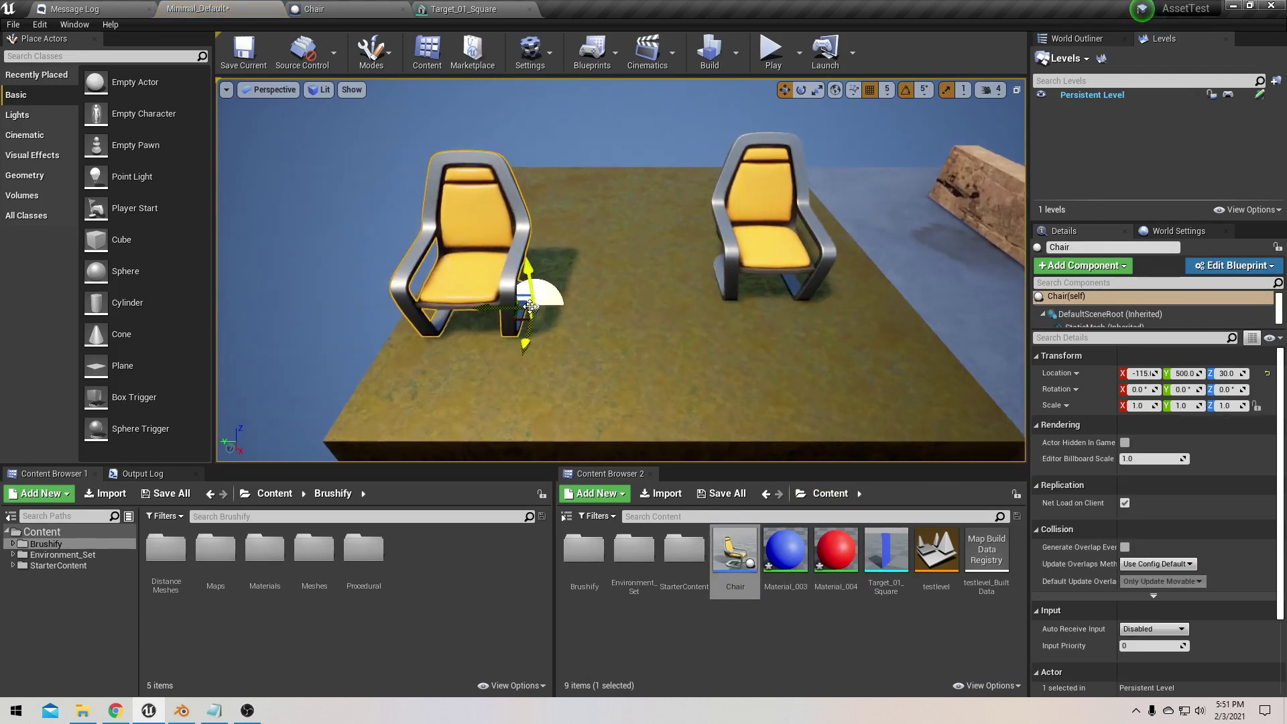
# Step: Try rotating the placed Chair blueprint about its offset pivot around the vertical axis
pyautogui.press('e')
pyautogui.moveTo(522, 364)
pyautogui.mouseDown()
pyautogui.moveTo(409, 365)
pyautogui.moveTo(765, 365)
pyautogui.moveTo(492, 365)
pyautogui.moveTo(520, 366)
pyautogui.mouseUp()
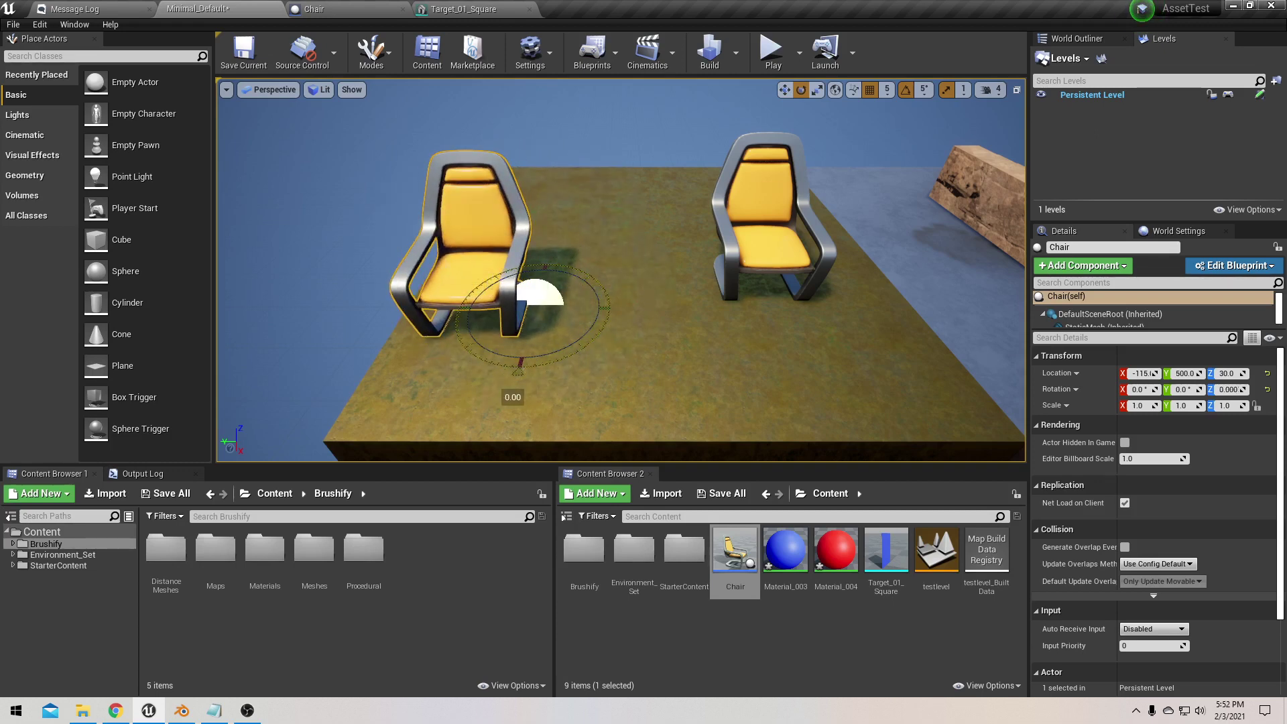
pyautogui.press('w')
pyautogui.moveTo(630, 274)
pyautogui.mouseDown(button='right')
pyautogui.moveTo(647, 265)
pyautogui.moveTo(631, 274)
pyautogui.mouseUp(button='right')
pyautogui.press('s')
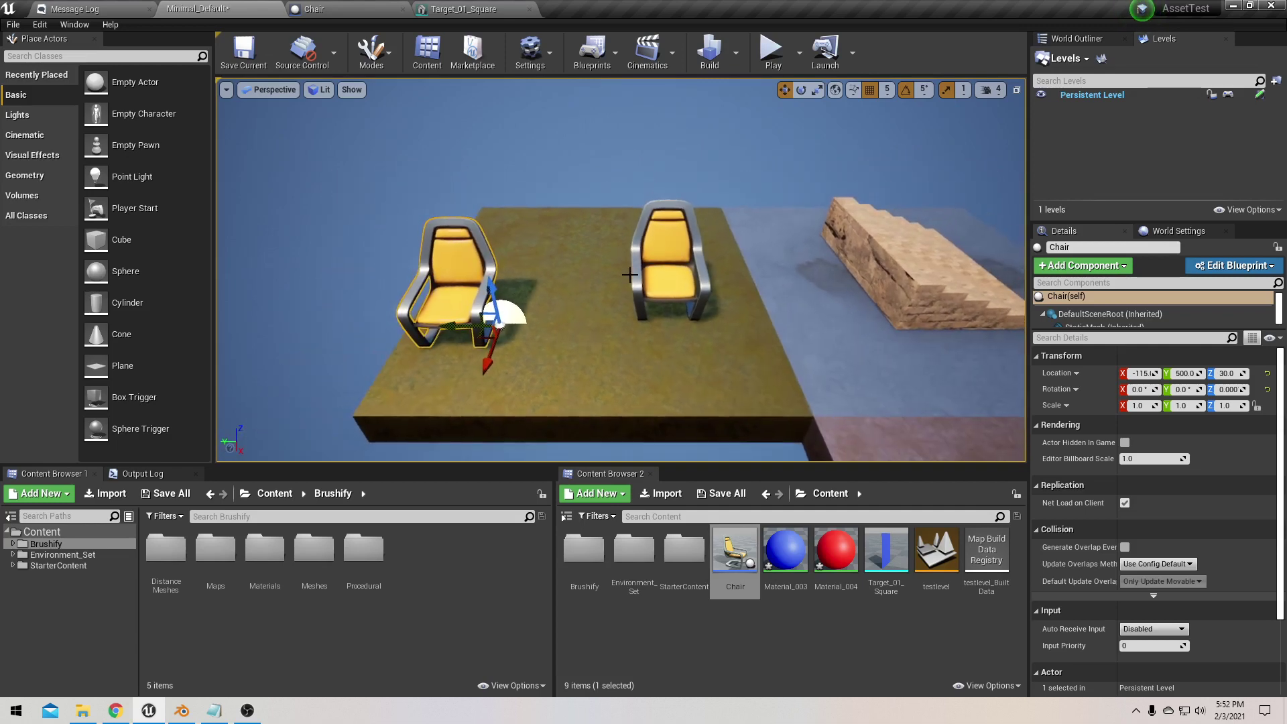
# Step: Delete the original SM_Chair actor and the placed Chair blueprint from the yellow floor
pyautogui.click(679, 266)
pyautogui.press('Delete')
pyautogui.click(446, 279)
pyautogui.press('Delete')
pyautogui.moveTo(454, 283); pyautogui.dragTo(465, 294, button='right')
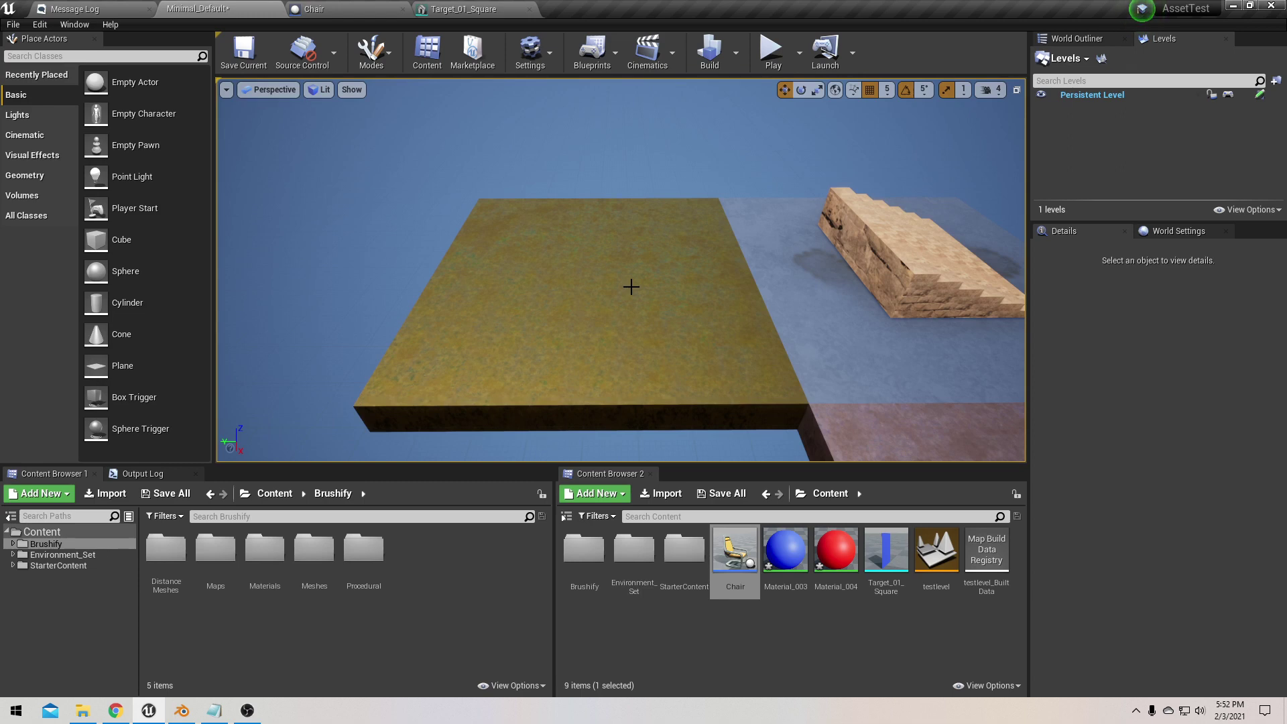
# Step: Place another Chair blueprint on the yellow floor to check its pivot, and remove it again
pyautogui.moveTo(646, 278); pyautogui.dragTo(645, 262, button='right')
pyautogui.press('q')
pyautogui.press('w')
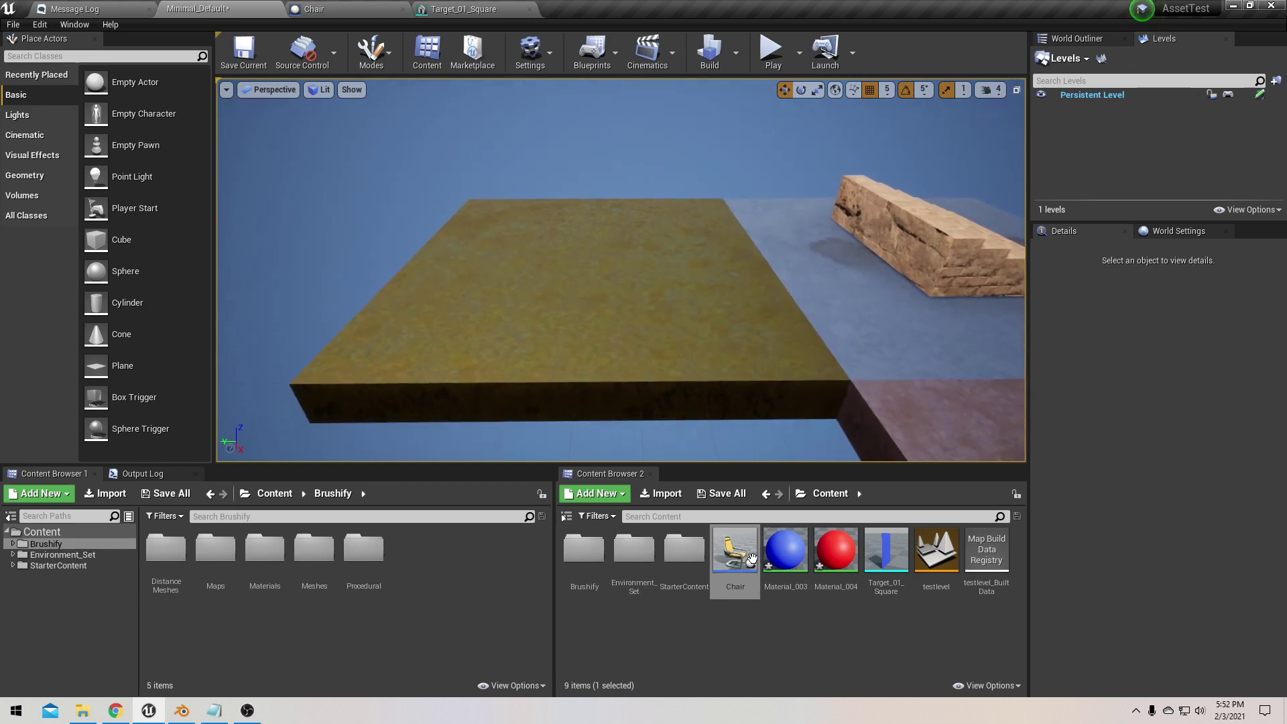
pyautogui.moveTo(752, 559); pyautogui.dragTo(621, 350)
pyautogui.press('w')
pyautogui.moveTo(633, 289); pyautogui.dragTo(669, 293, button='right')
pyautogui.press('Delete')
pyautogui.press('d')
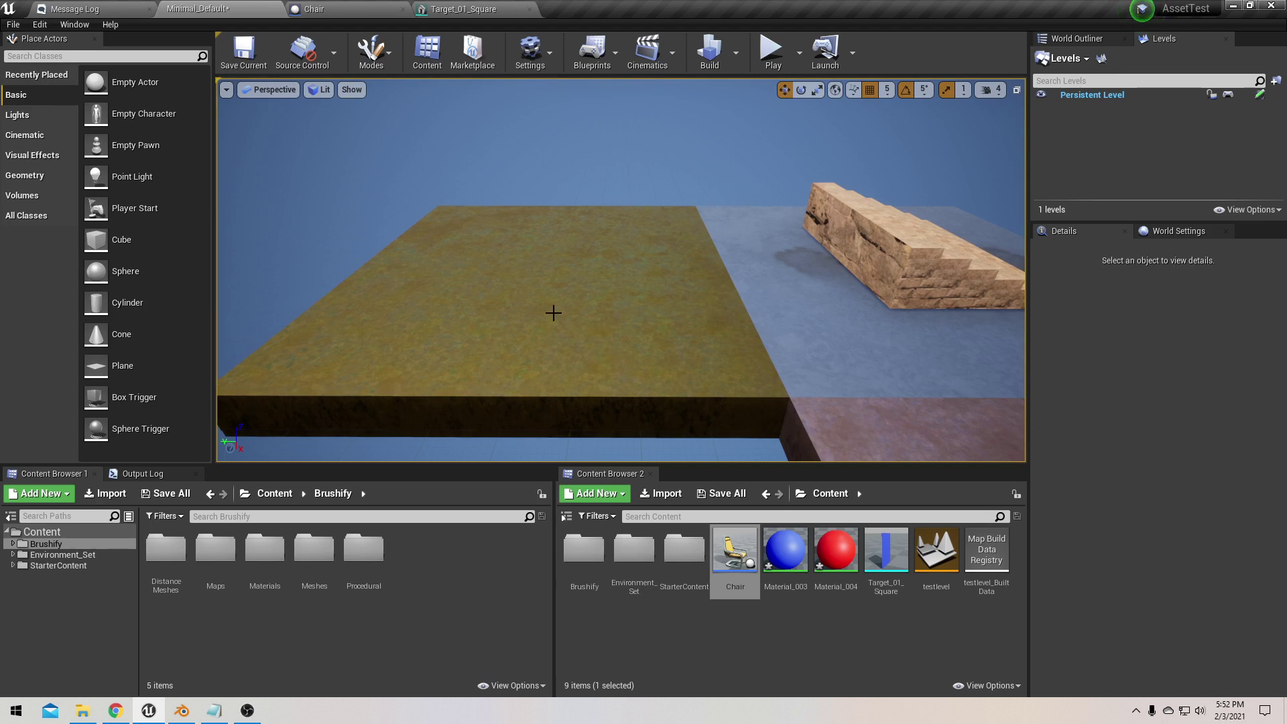
pyautogui.moveTo(553, 313); pyautogui.dragTo(604, 314, button='right')
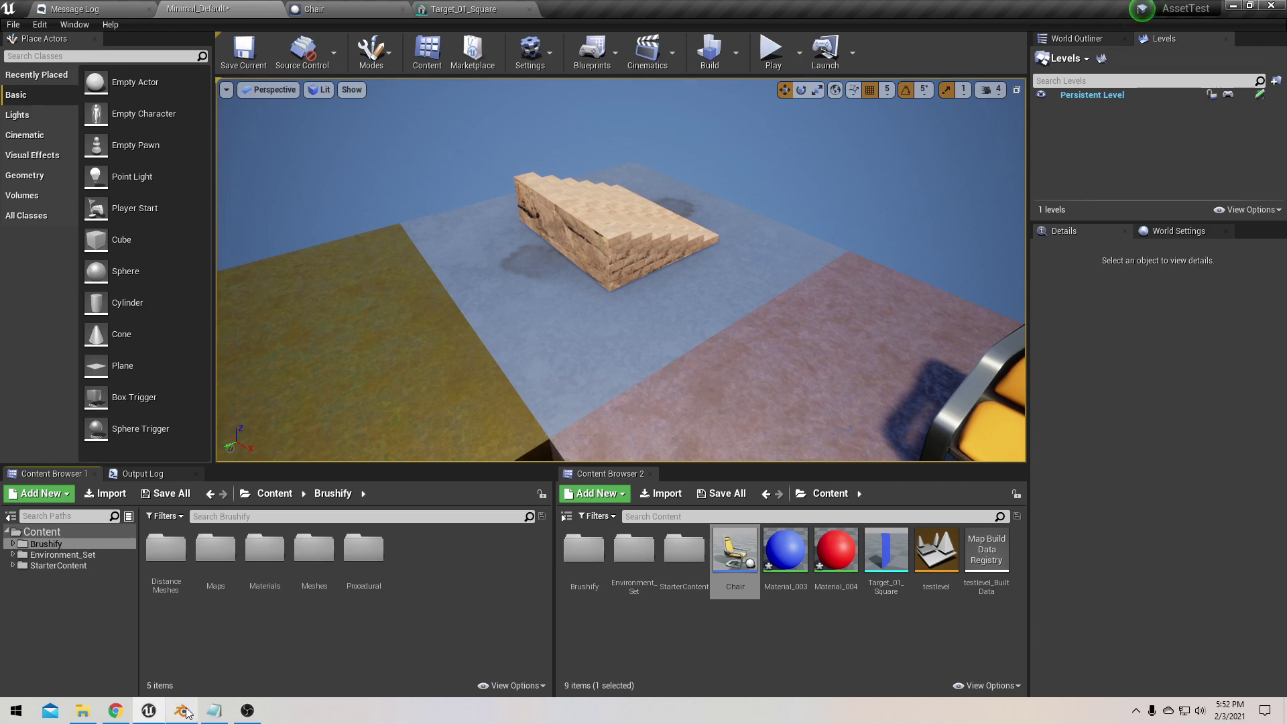
# Step: Place the Target_01_Square mesh in the level on the yellow floor
pyautogui.moveTo(186, 712)
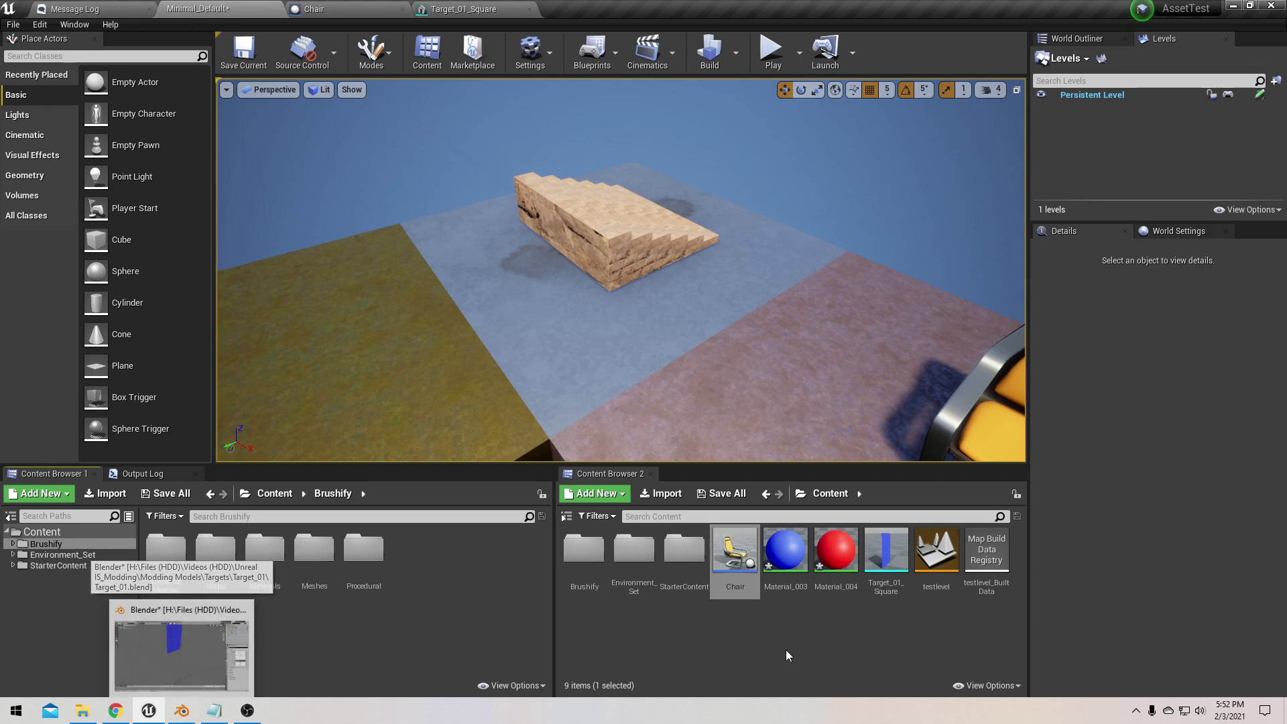
pyautogui.moveTo(842, 352); pyautogui.dragTo(771, 336, button='right')
pyautogui.moveTo(886, 557); pyautogui.dragTo(601, 326)
# Step: Set the Target_01_Square import translation Z to 0, reimport and save the mesh, and check its pivot in the level
pyautogui.click(466, 9)
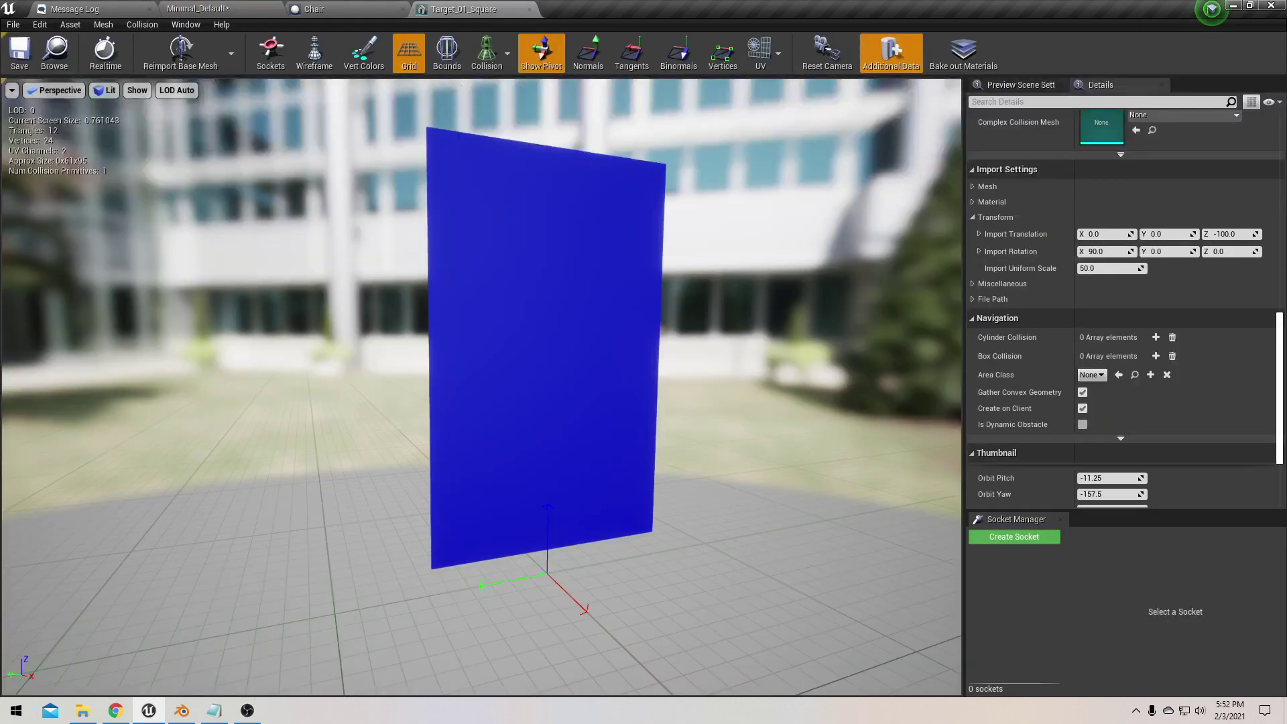
pyautogui.click(1226, 234)
pyautogui.write('0')
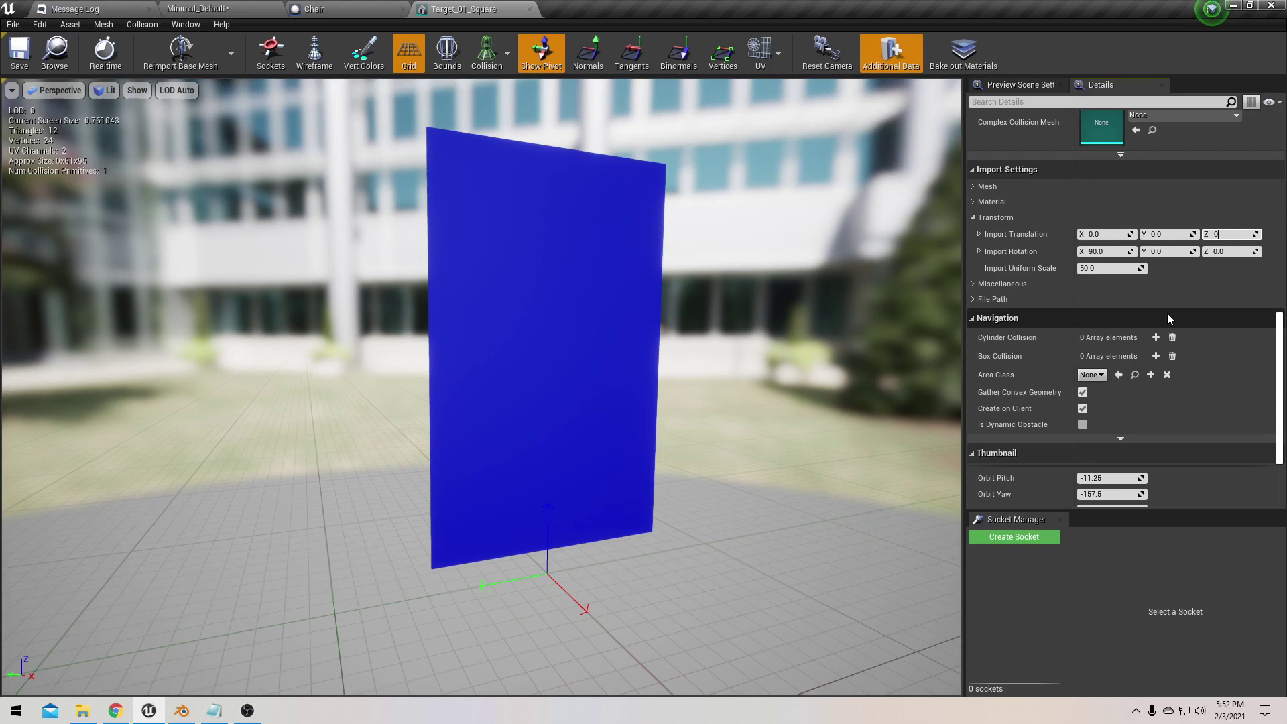
pyautogui.press('Return')
pyautogui.click(188, 55)
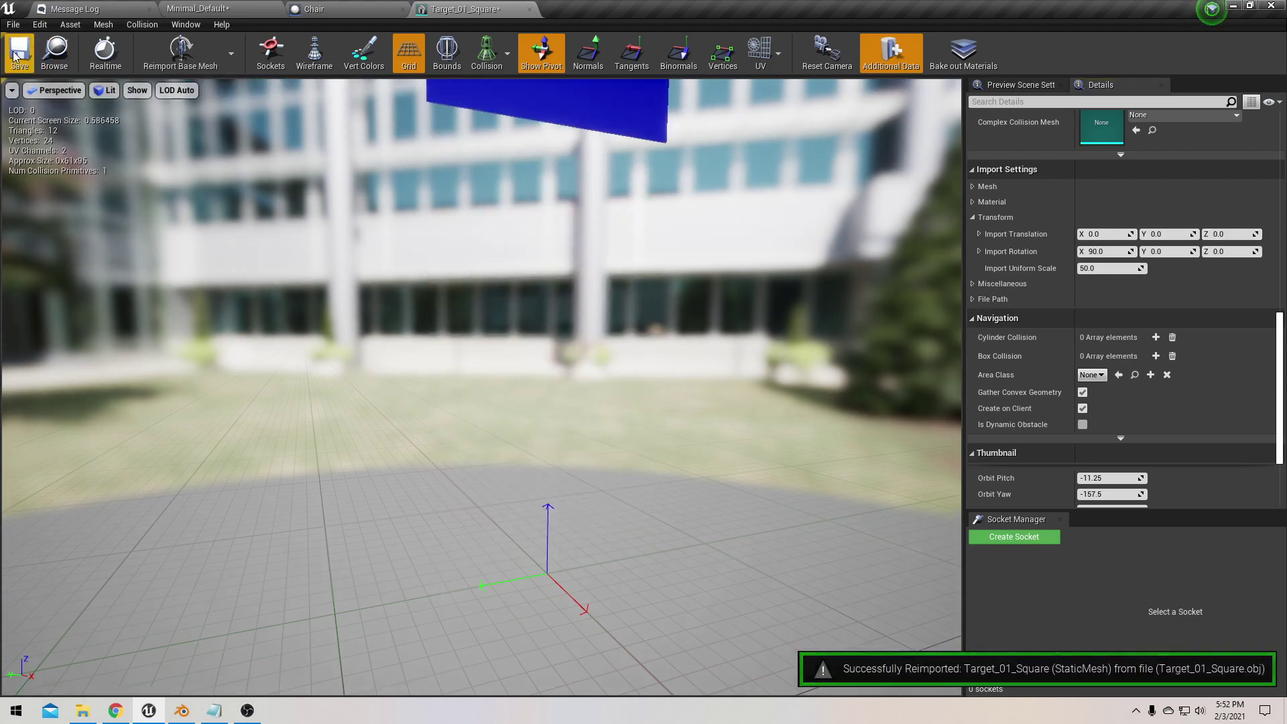
pyautogui.click(198, 9)
pyautogui.moveTo(537, 307); pyautogui.dragTo(555, 312, button='right')
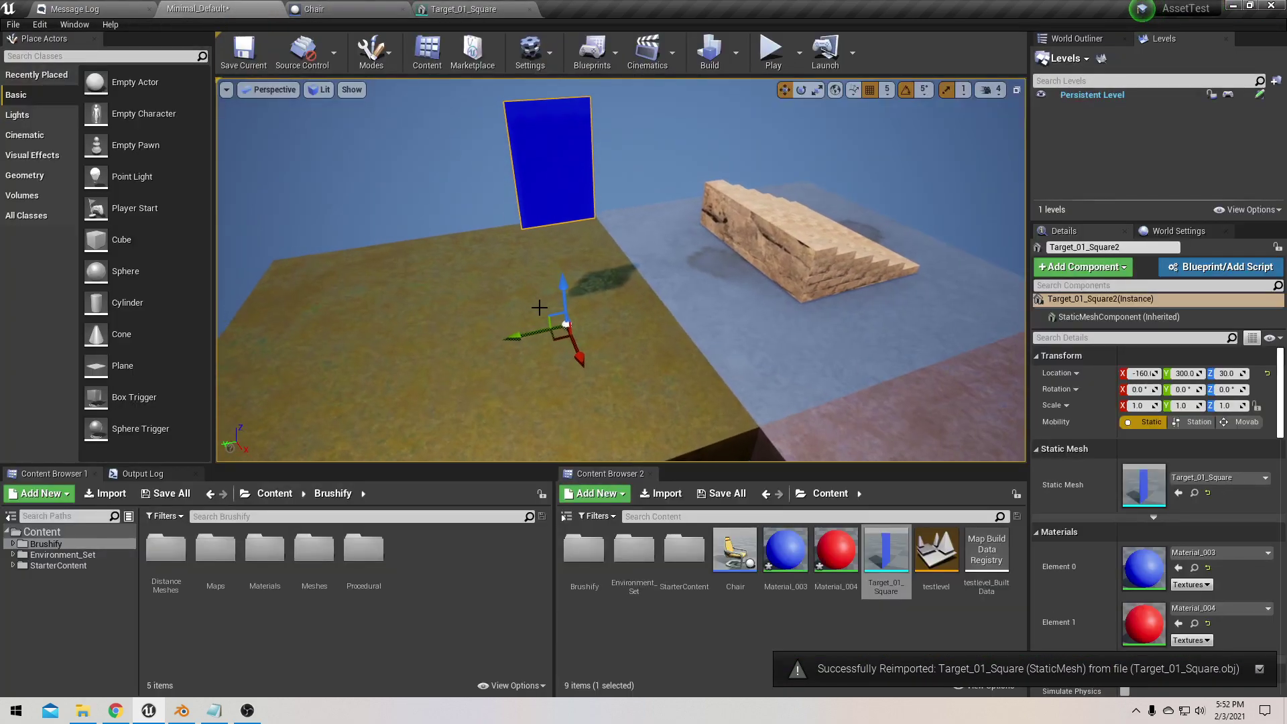
pyautogui.moveTo(460, 290); pyautogui.dragTo(460, 290, button='right')
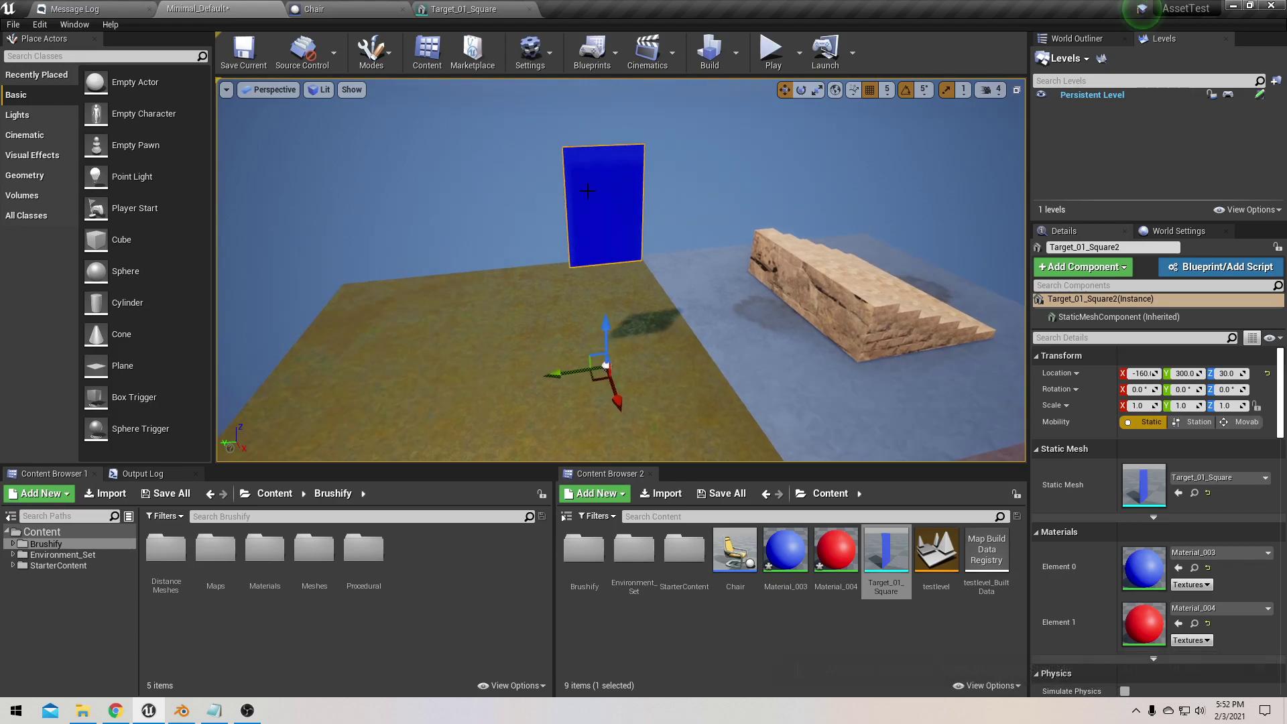
# Step: Switch to Blender and examine where the blue target mesh sits relative to the world origin
pyautogui.click(181, 710)
pyautogui.rightClick(692, 267)
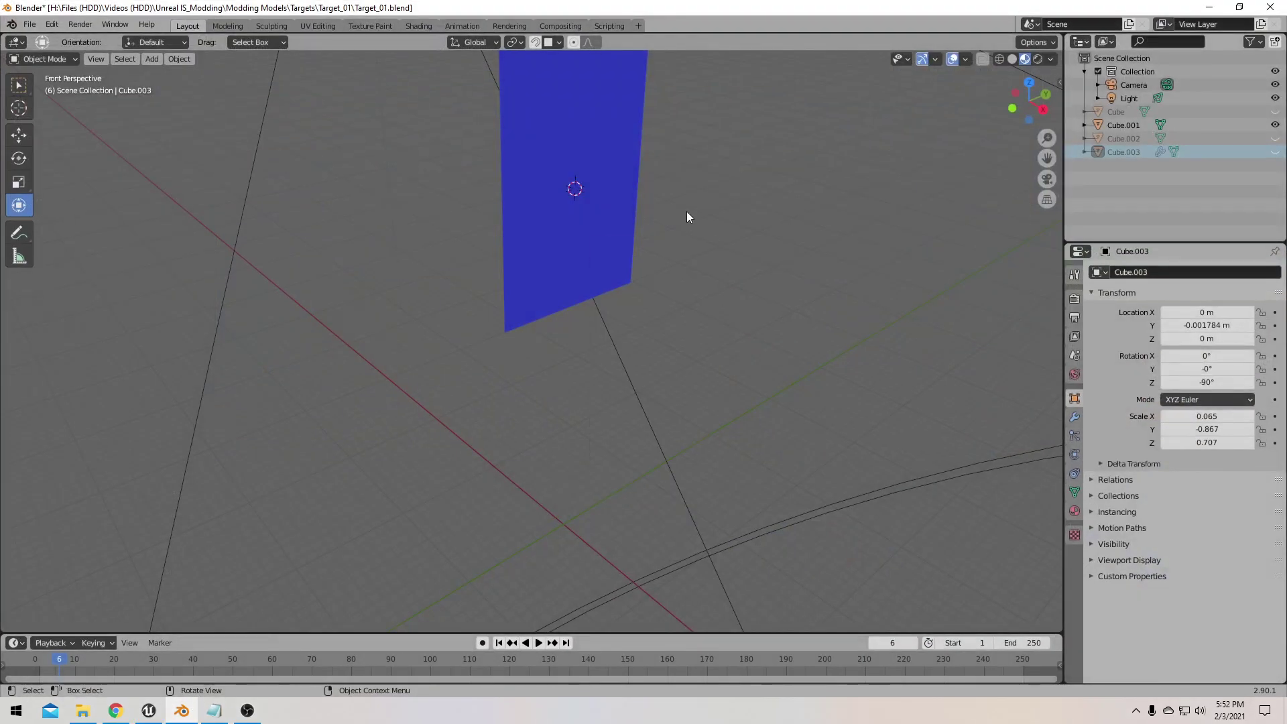
pyautogui.hotkey('shift', '`')
pyautogui.press('a')
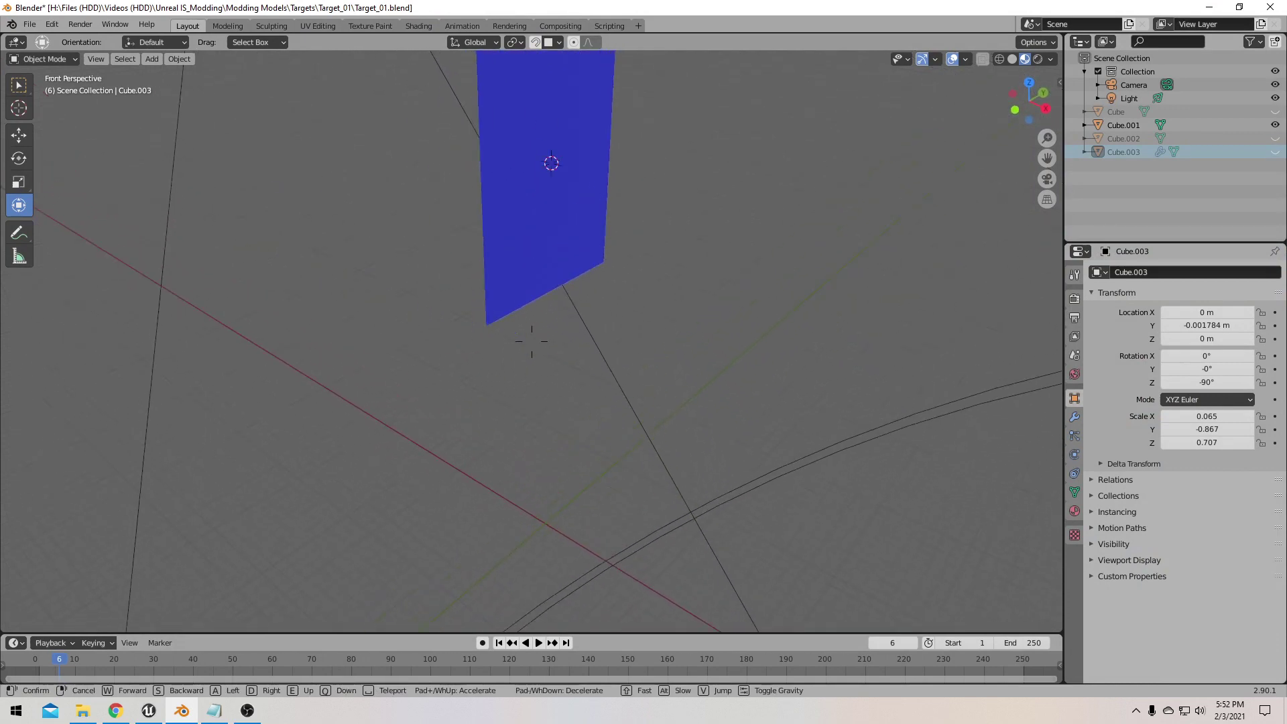
pyautogui.click(532, 347)
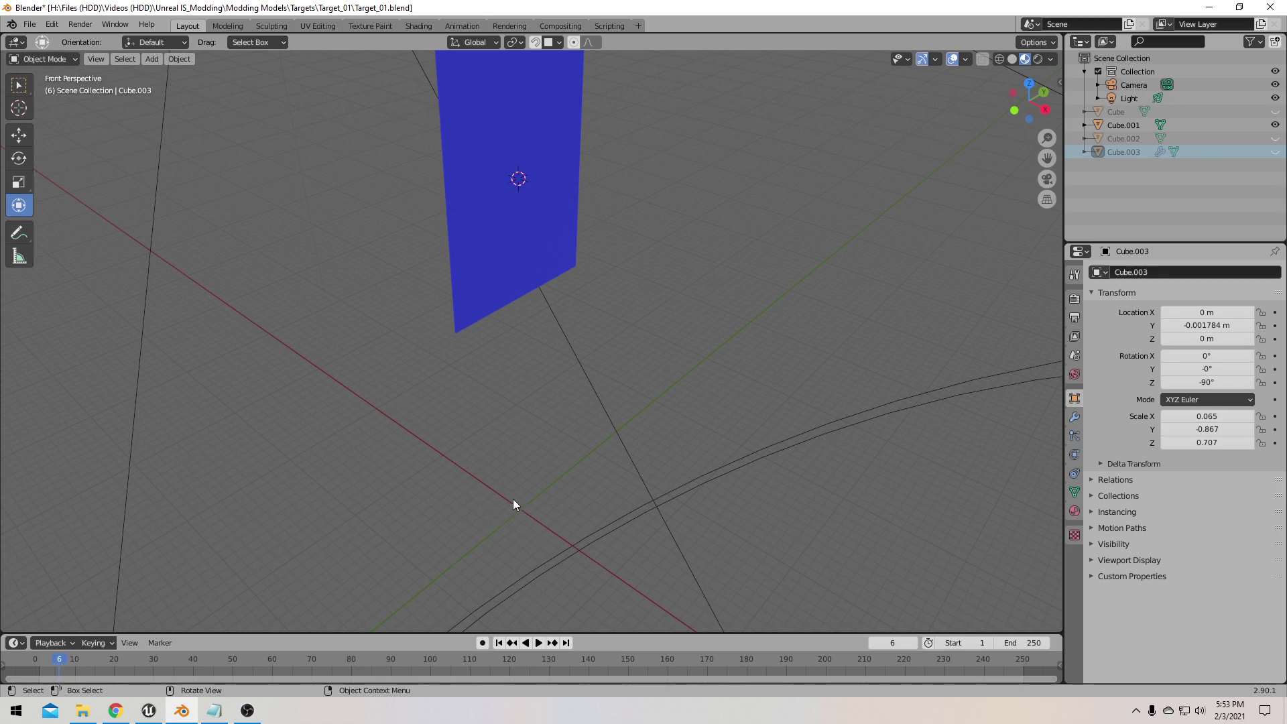
pyautogui.hotkey('shift', '`')
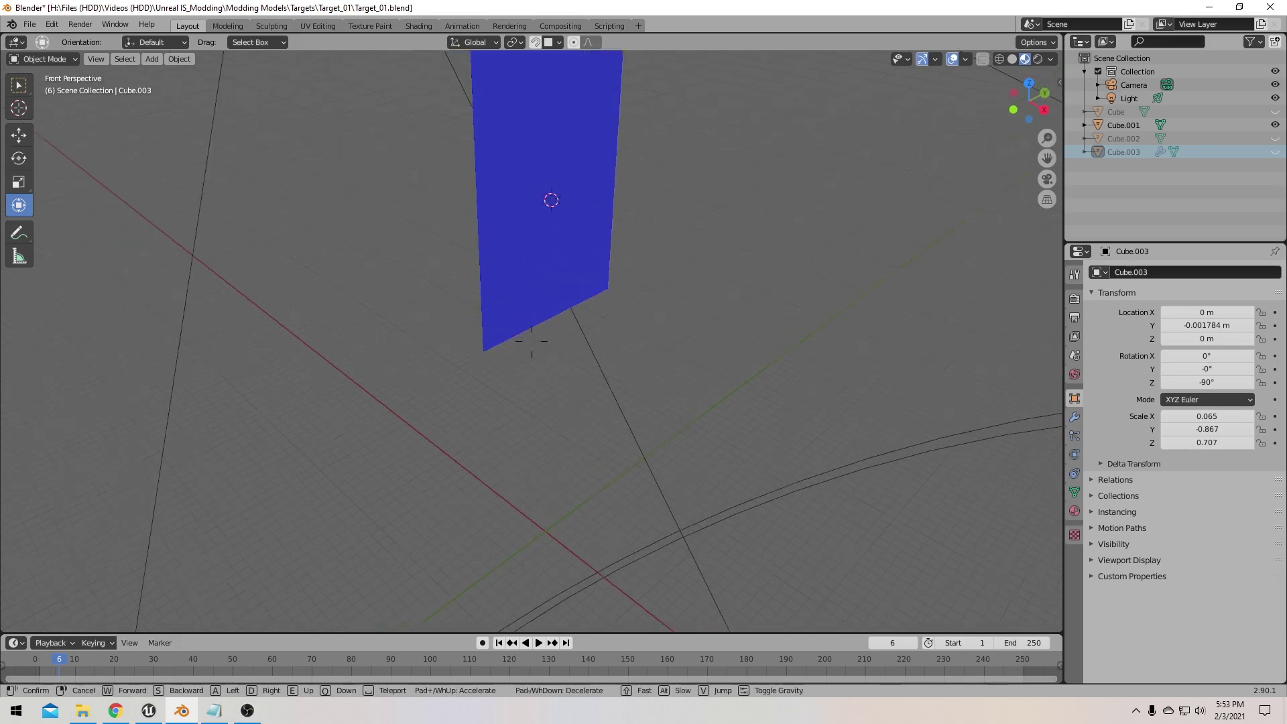
pyautogui.press('d')
pyautogui.press('s')
pyautogui.click(532, 347)
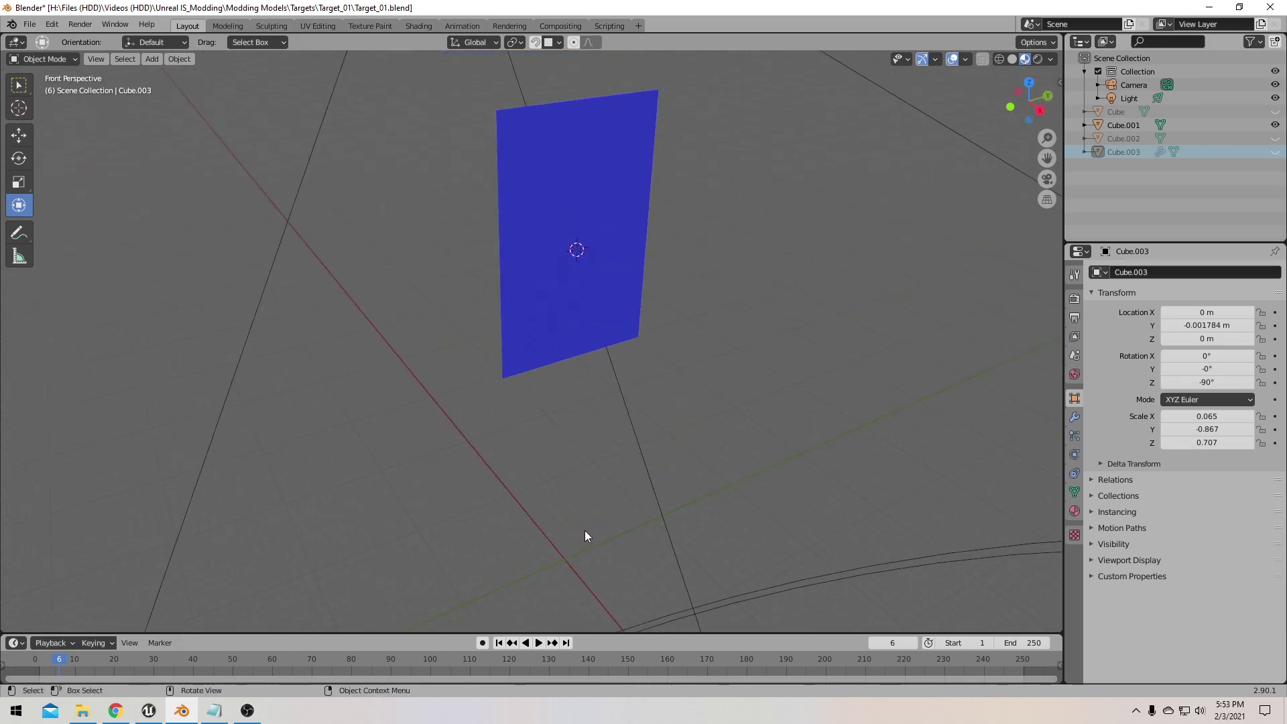
pyautogui.hotkey('shift', '`')
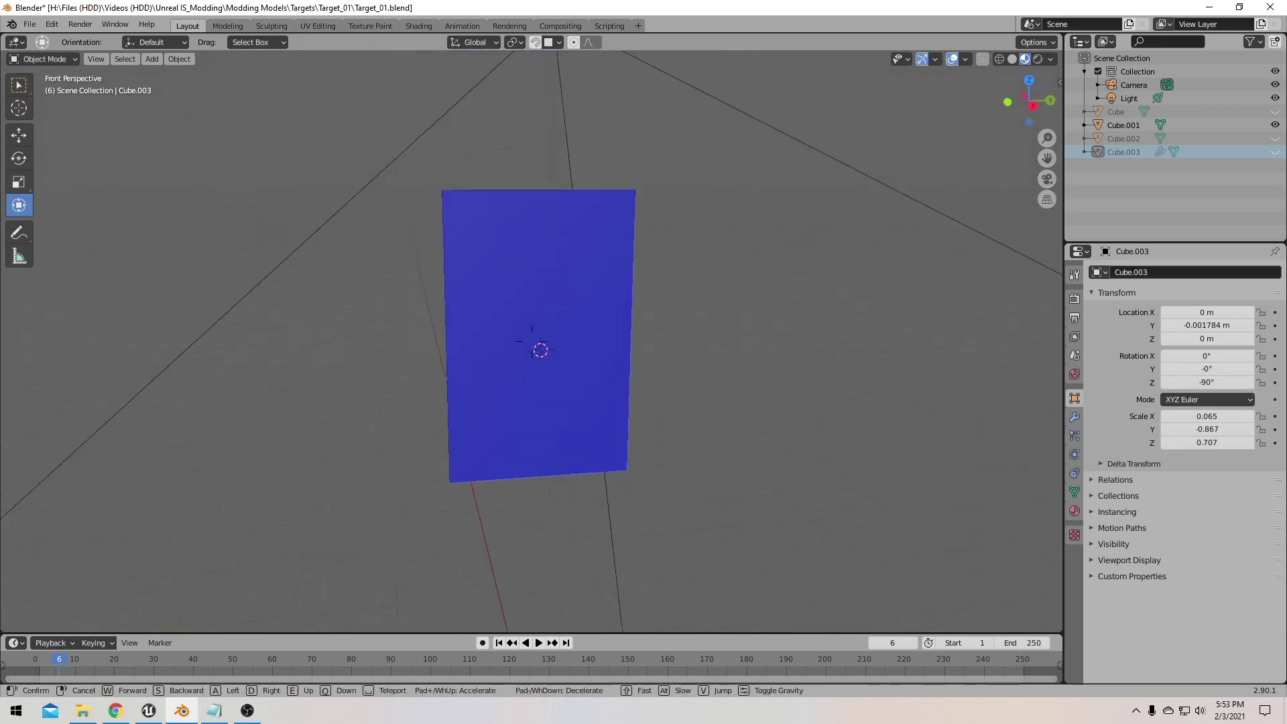
pyautogui.press('q')
pyautogui.press('e')
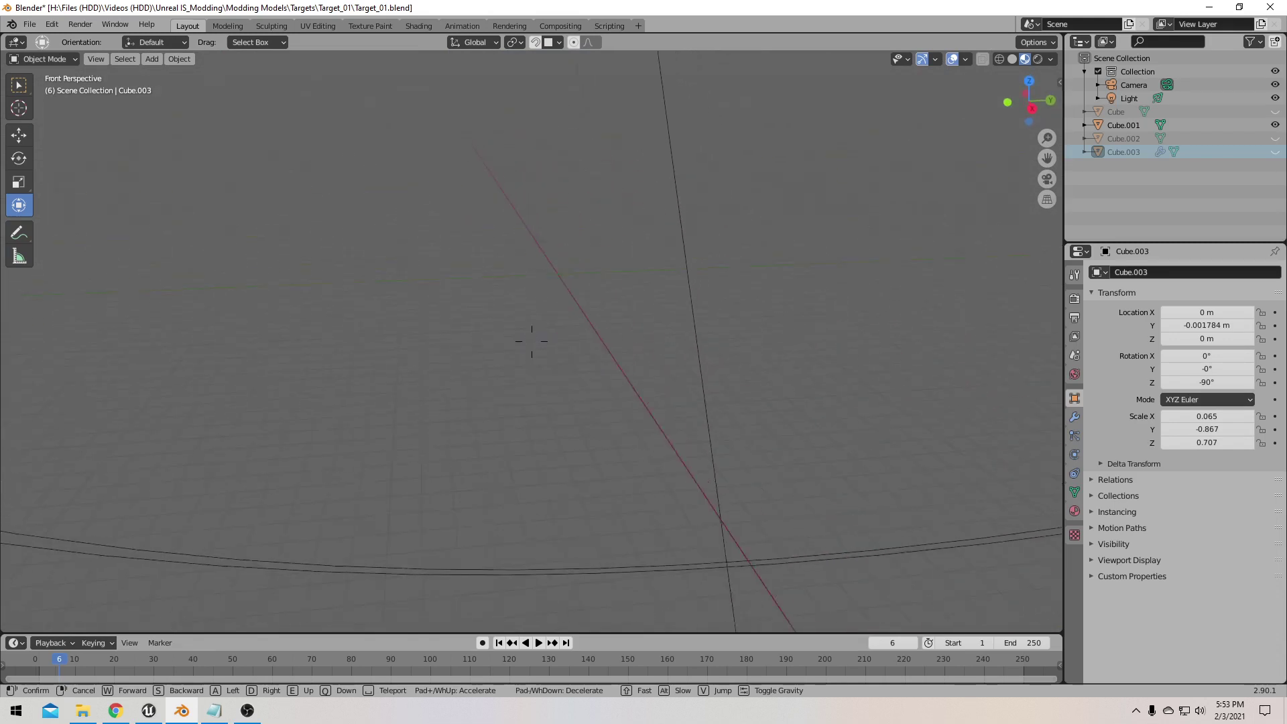
pyautogui.click(533, 342)
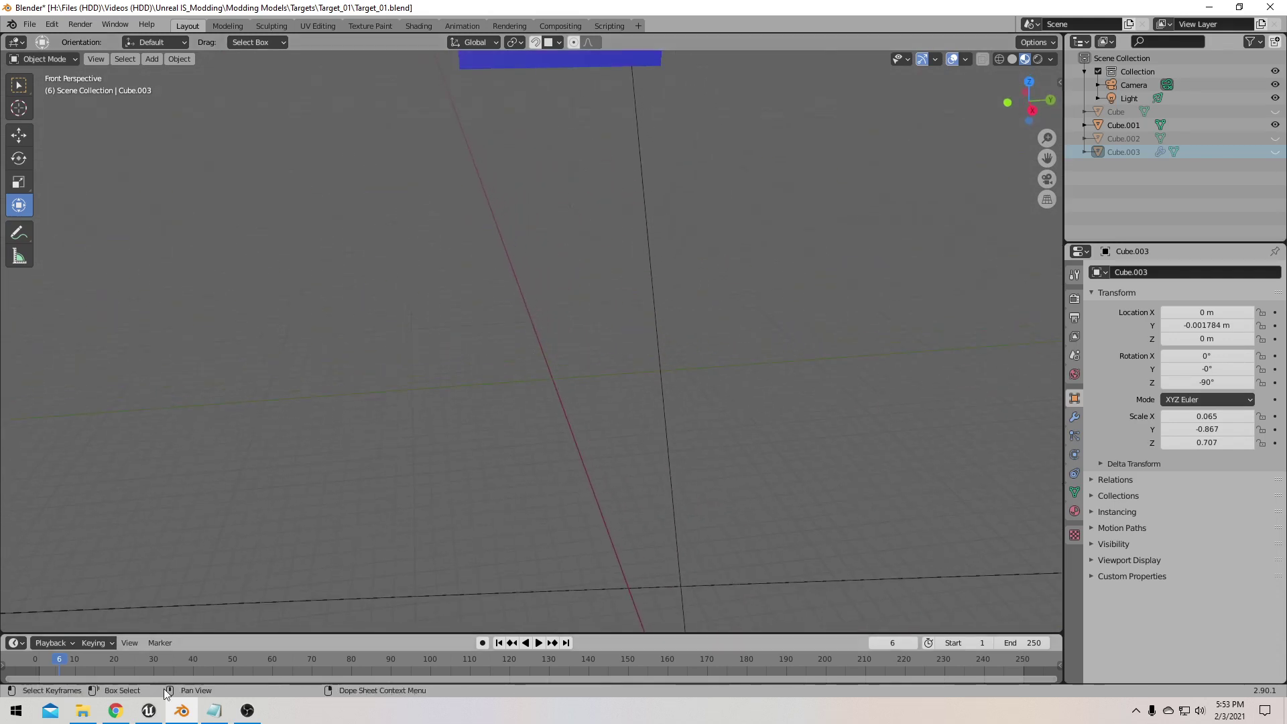
# Step: Switch back to Unreal Editor, move the blue target along Y to 325, and delete it from the level
pyautogui.click(148, 711)
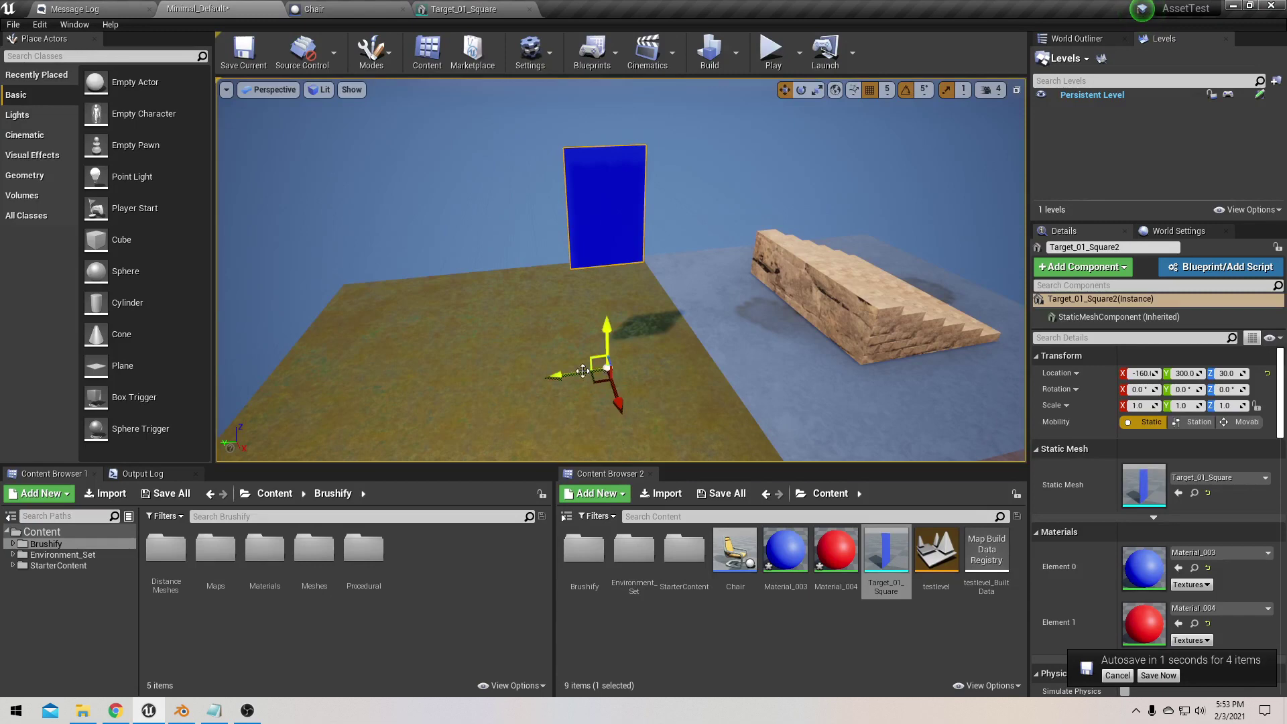
pyautogui.moveTo(583, 371); pyautogui.dragTo(542, 370)
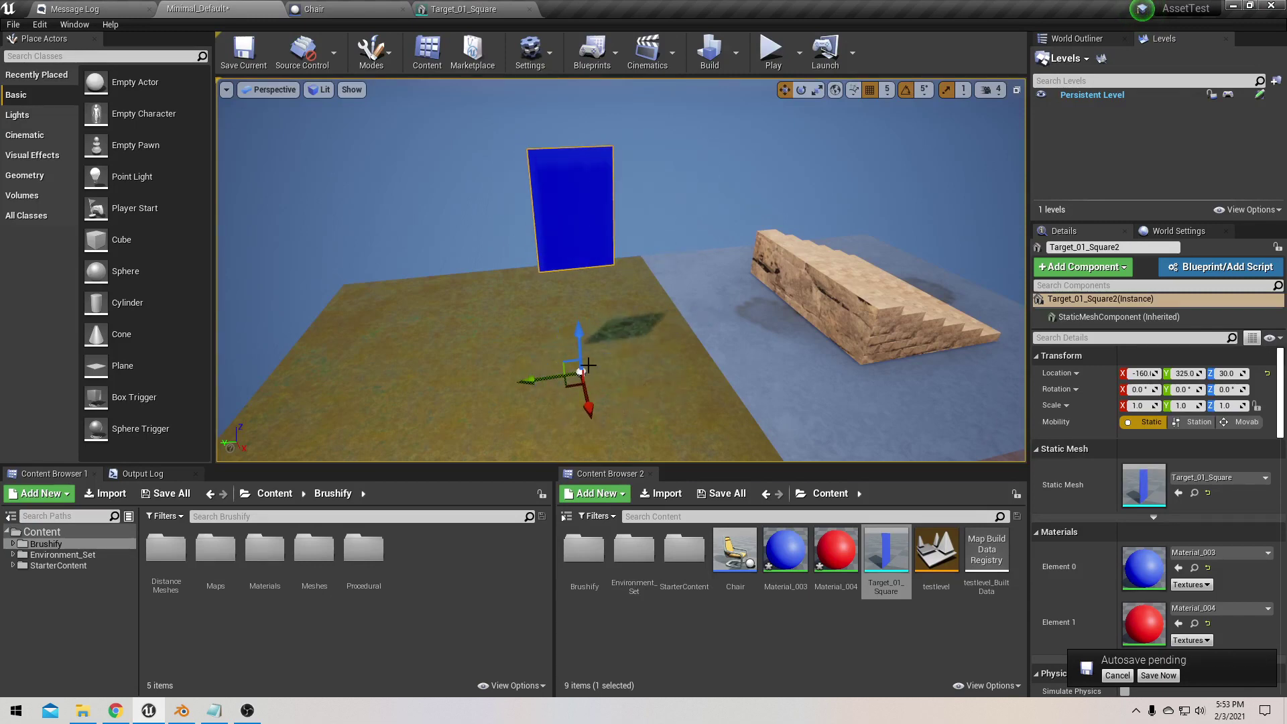
pyautogui.moveTo(688, 358); pyautogui.dragTo(658, 339)
pyautogui.press('Delete')
# Step: Duplicate the sandstone staircase along the Y axis toward the yellow floor
pyautogui.click(810, 284)
pyautogui.moveTo(810, 284)
pyautogui.mouseDown(button='right')
pyautogui.moveTo(697, 292)
pyautogui.moveTo(781, 284)
pyautogui.mouseUp(button='right')
pyautogui.keyDown('alt'); pyautogui.moveTo(791, 317); pyautogui.dragTo(352, 311); pyautogui.keyUp('alt')
# Step: Select the original staircase brush and try shifting its pivot along the Y axis
pyautogui.click(647, 273)
pyautogui.moveTo(647, 273); pyautogui.dragTo(688, 283, button='right')
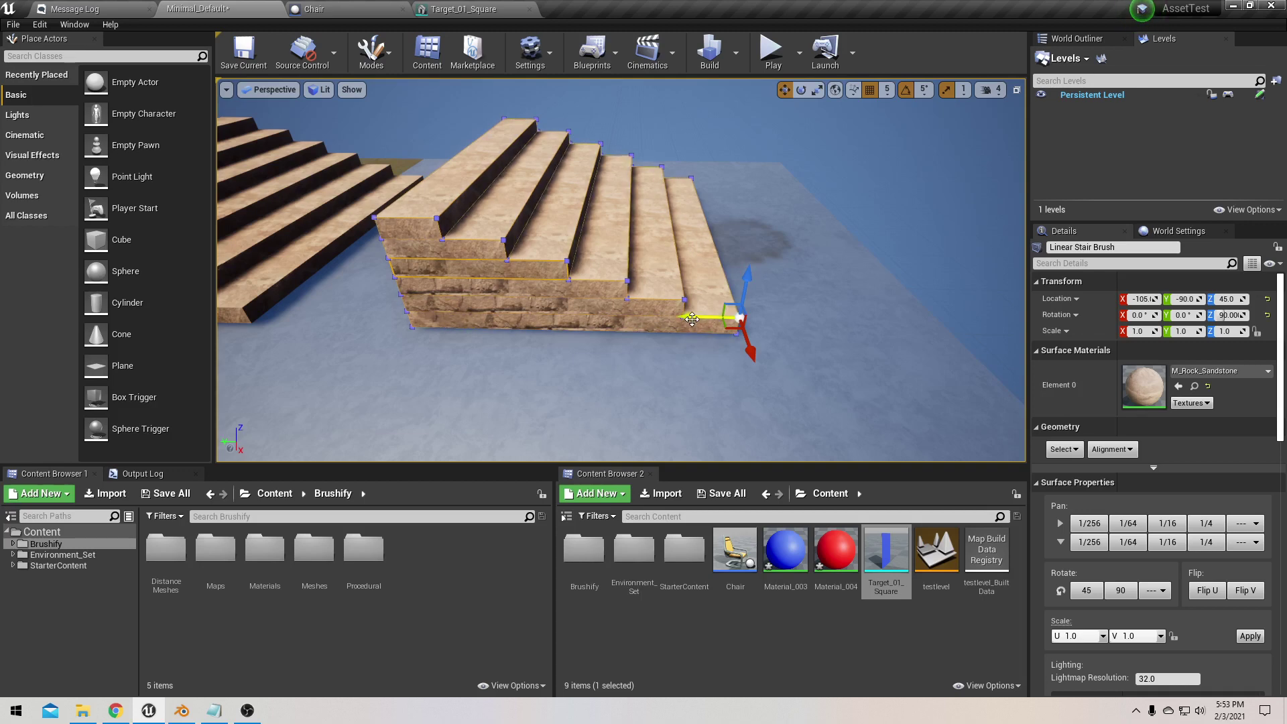
pyautogui.moveTo(692, 319)
pyautogui.mouseDown(button='right')
pyautogui.moveTo(697, 338)
pyautogui.moveTo(691, 311)
pyautogui.mouseUp(button='right')
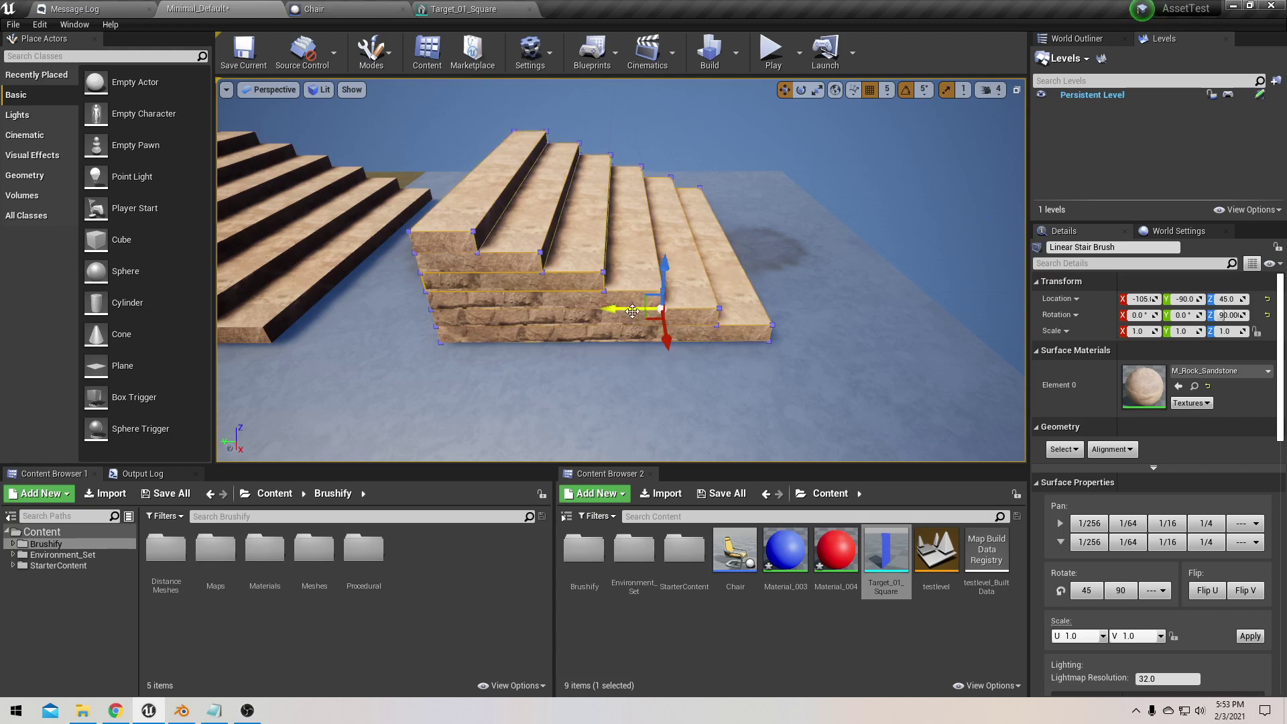
pyautogui.moveTo(633, 311); pyautogui.dragTo(788, 290)
pyautogui.moveTo(747, 275); pyautogui.dragTo(737, 290, button='right')
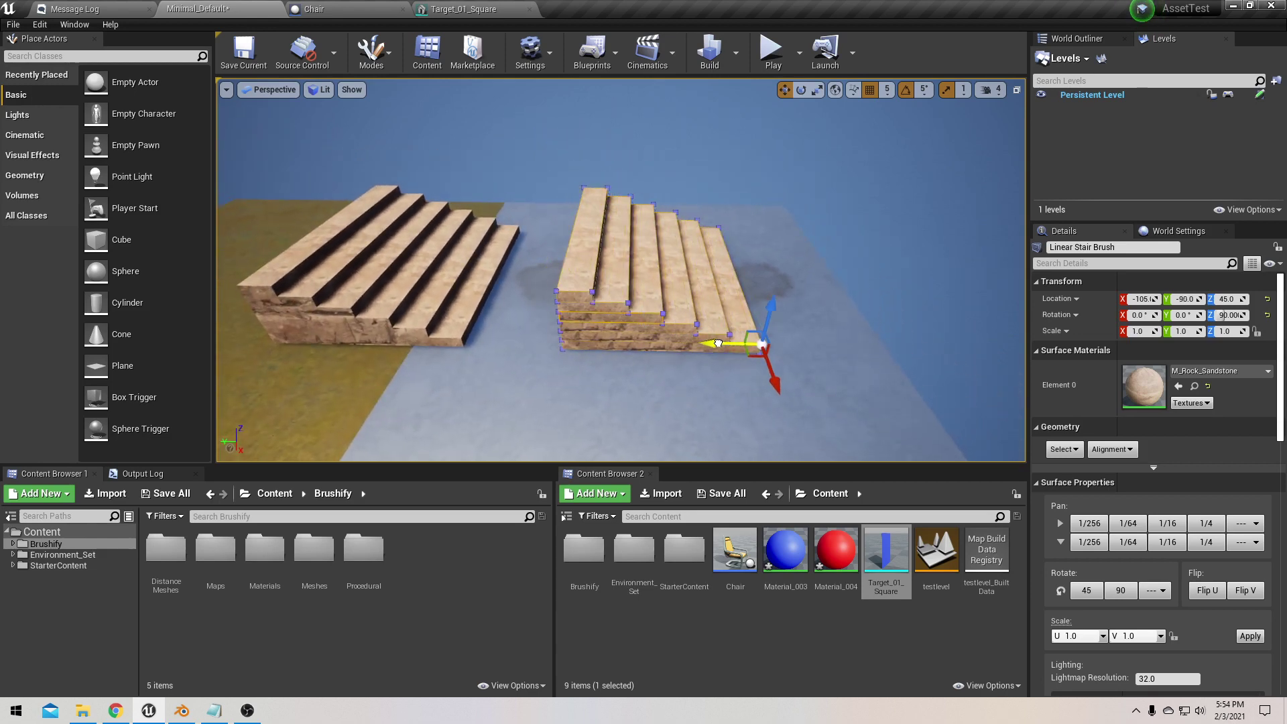
# Step: Move the original staircase brush along the Y axis to about 155, onto its copy at the yellow floor's edge
pyautogui.moveTo(719, 344)
pyautogui.mouseDown()
pyautogui.moveTo(362, 345)
pyautogui.moveTo(757, 339)
pyautogui.moveTo(482, 339)
pyautogui.mouseUp()
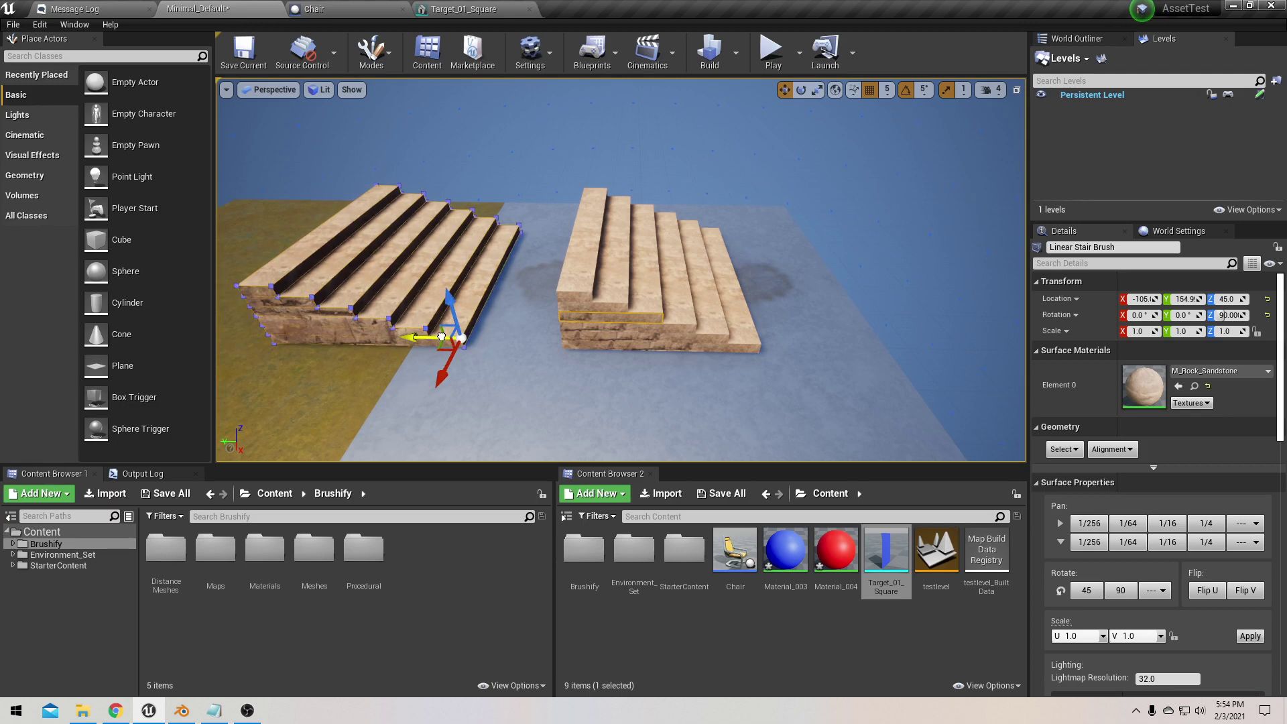
pyautogui.moveTo(458, 338); pyautogui.dragTo(457, 338)
pyautogui.press('a')
pyautogui.moveTo(458, 338)
pyautogui.mouseDown(button='right')
pyautogui.moveTo(459, 365)
pyautogui.moveTo(447, 284)
pyautogui.moveTo(449, 362)
pyautogui.moveTo(651, 313)
pyautogui.mouseUp(button='right')
pyautogui.press('w')
pyautogui.press('s')
pyautogui.press('a')
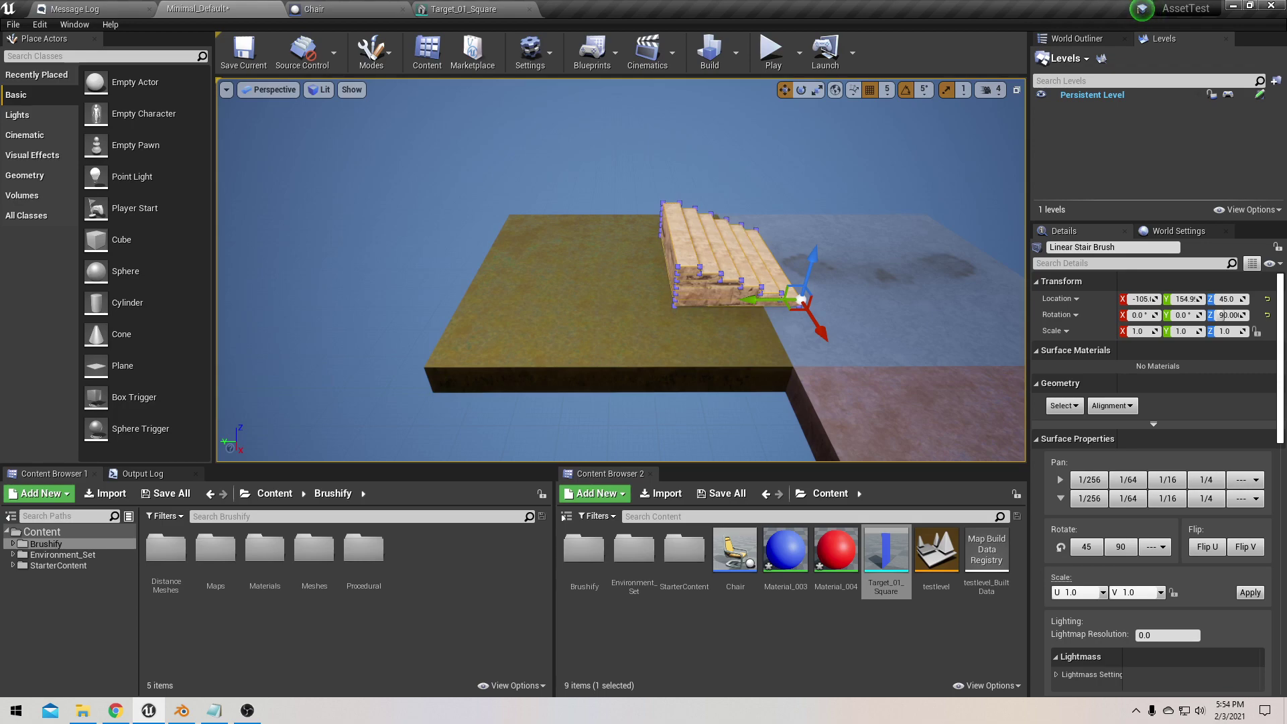